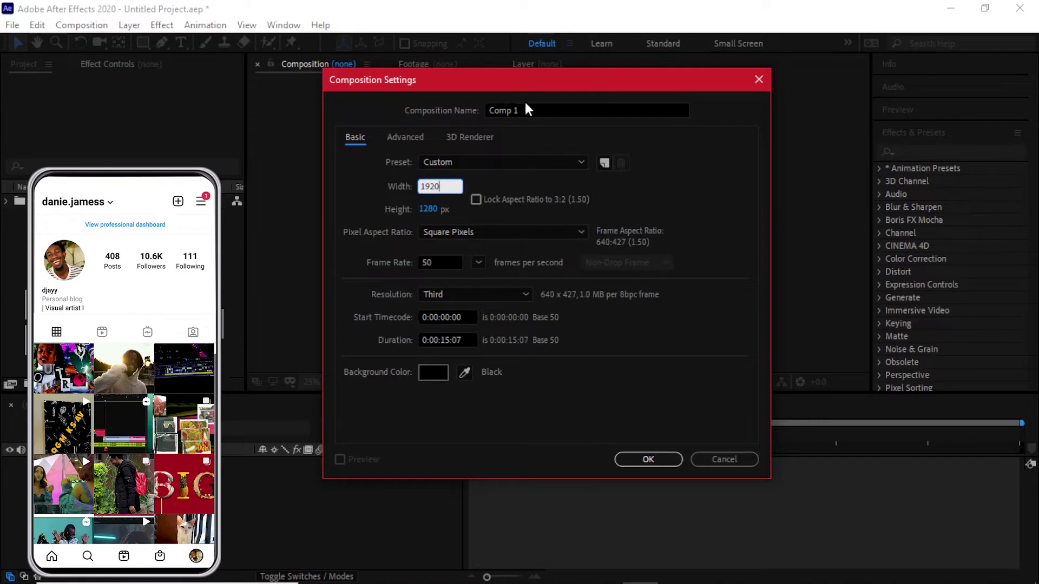
Name the new composition Main comp and create it.
left_click(527, 104)
type("Main comp")
key("Return")
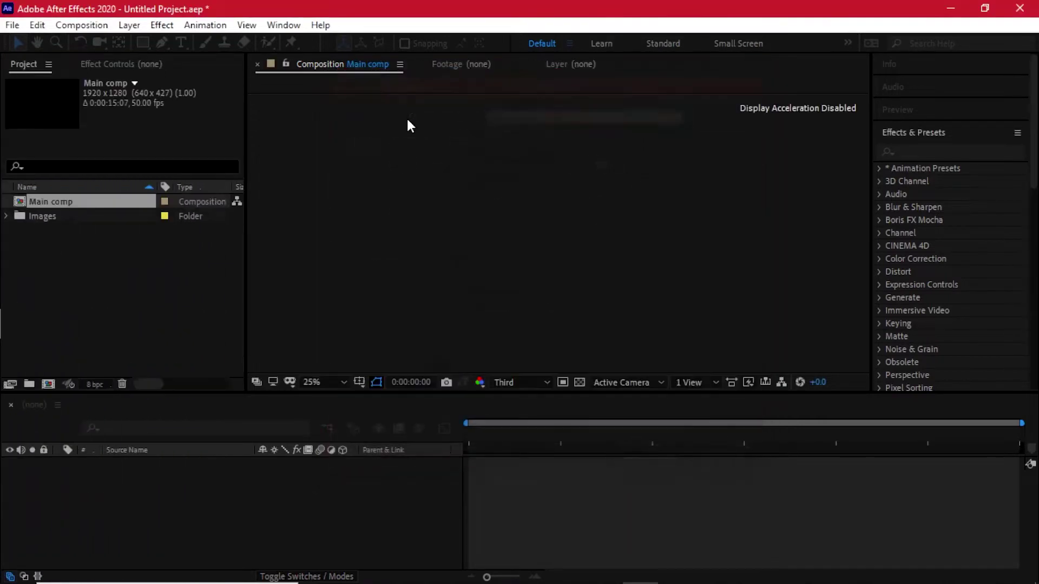
Switch to File Explorer and import the yy film strip image from the Aesthetic folder into the After Effects project.
left_click(942, 7)
mouse_move(354, 570)
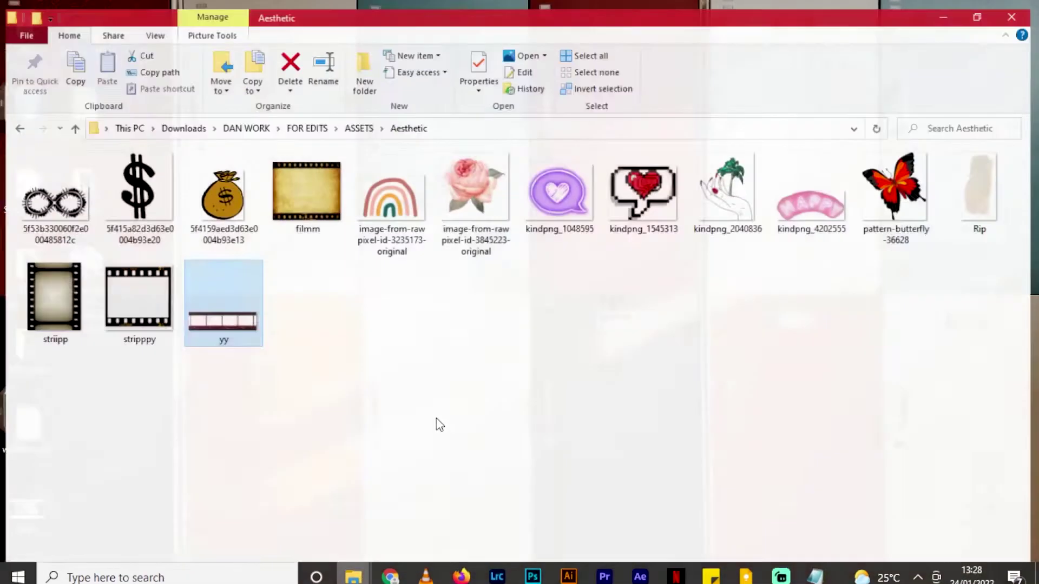
left_click(229, 513)
left_click(220, 313)
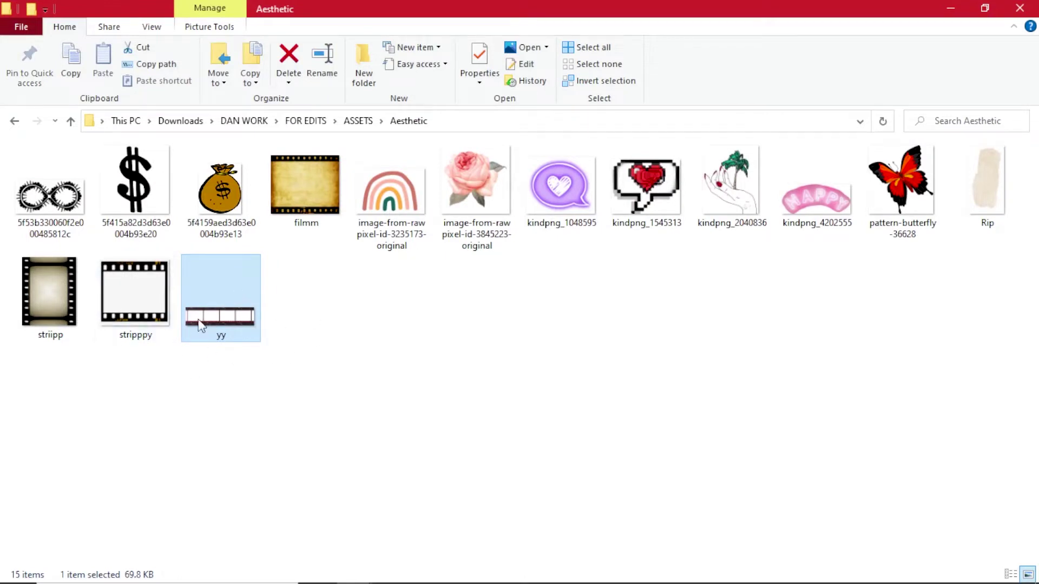
left_click_drag(244, 339, 164, 322)
Open the yy.jpg footage for viewing and examine the film strip's frames.
double_click(71, 232)
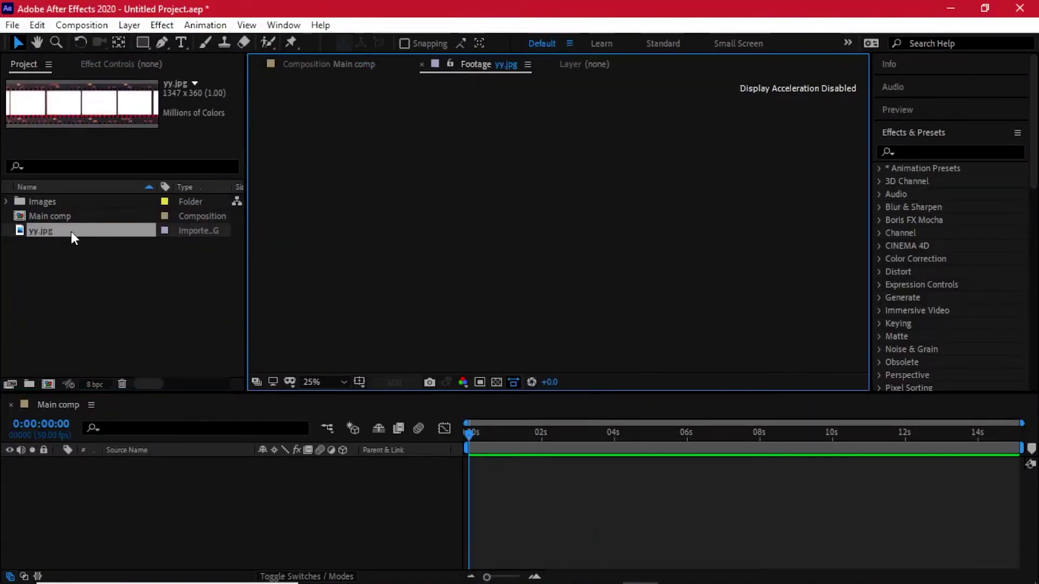
scroll(498, 233, "up", 4)
scroll(498, 234, "down", 2)
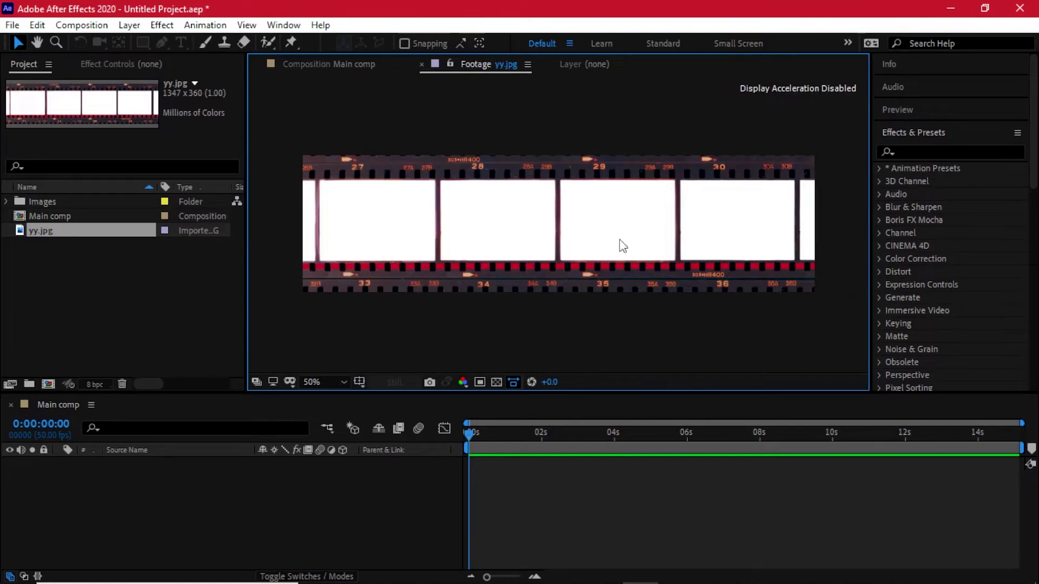
Check the alternative stripppy film strip image in the Aesthetic folder in File Explorer, and return to After Effects.
mouse_move(352, 573)
left_click(302, 528)
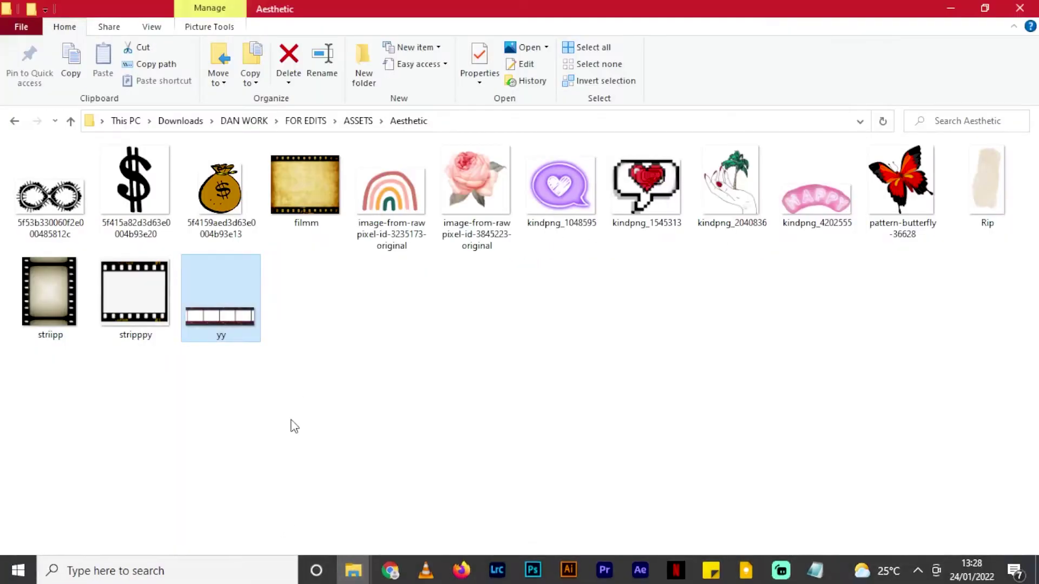
left_click(120, 301)
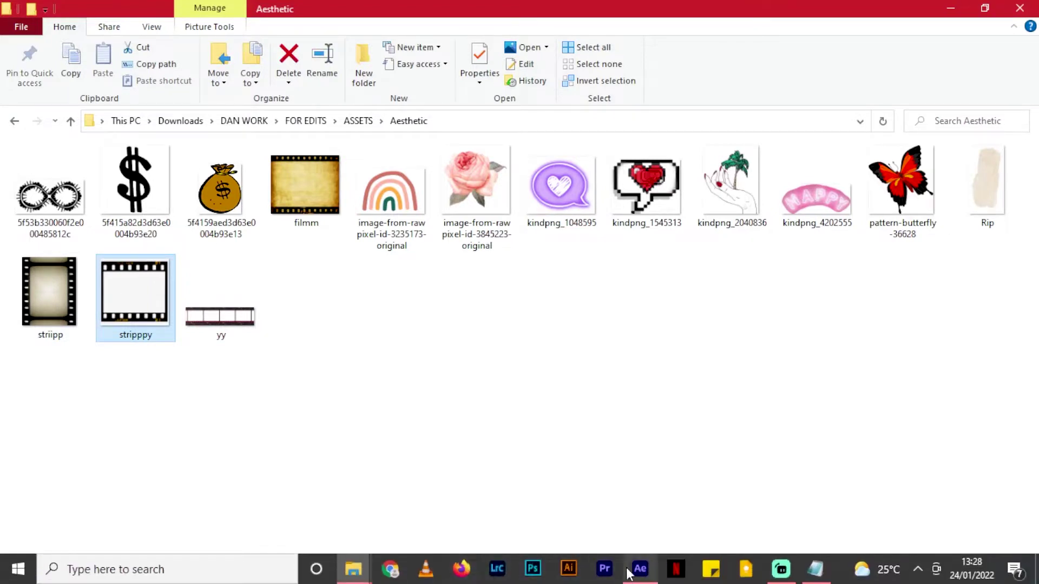
left_click(641, 572)
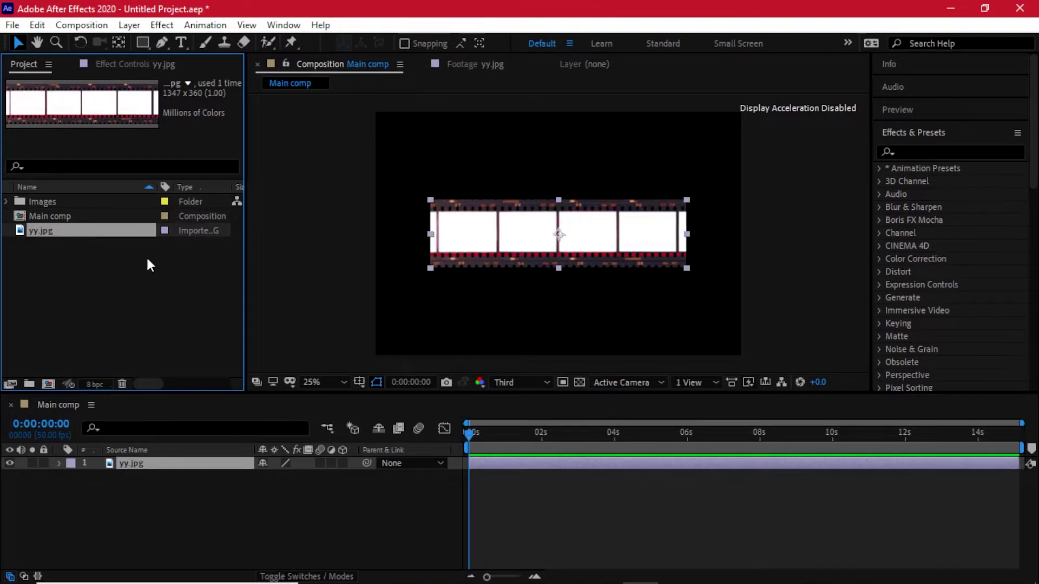
Create a new composition named place holder 1 with a height of 1080 px.
left_click(130, 285)
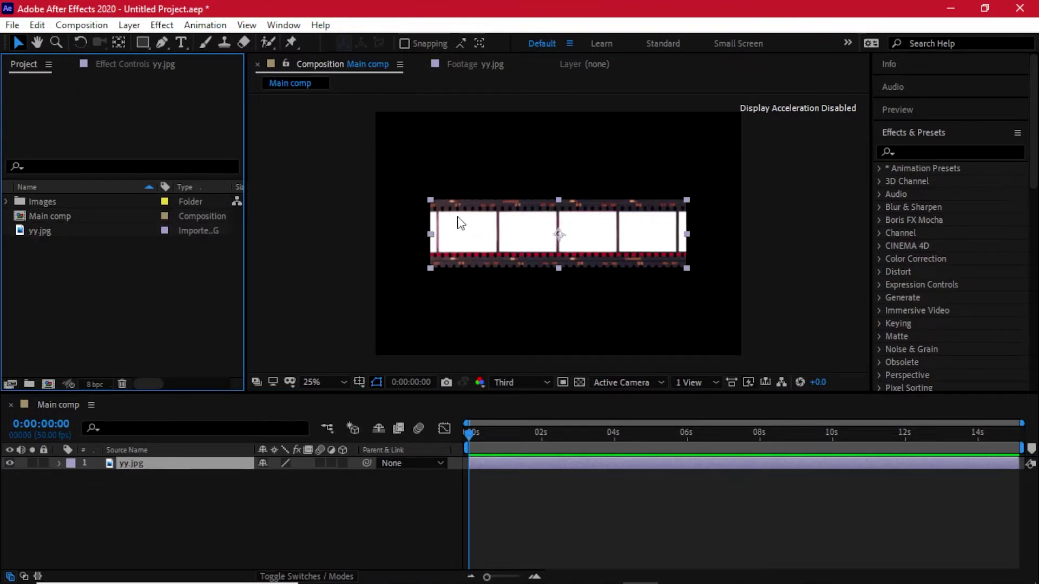
left_click(158, 507)
key("ctrl+n")
type("place holder 1")
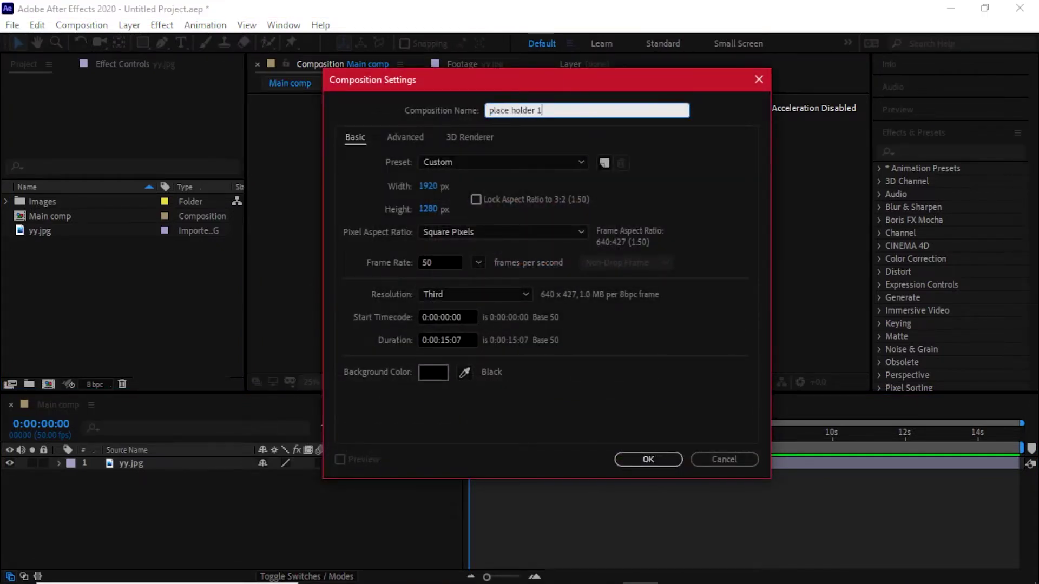
left_click(428, 209)
type("1080")
key("Return")
Add yy.jpg to the place holder 1 composition and scale it to 152%.
left_click_drag(49, 242, 120, 474)
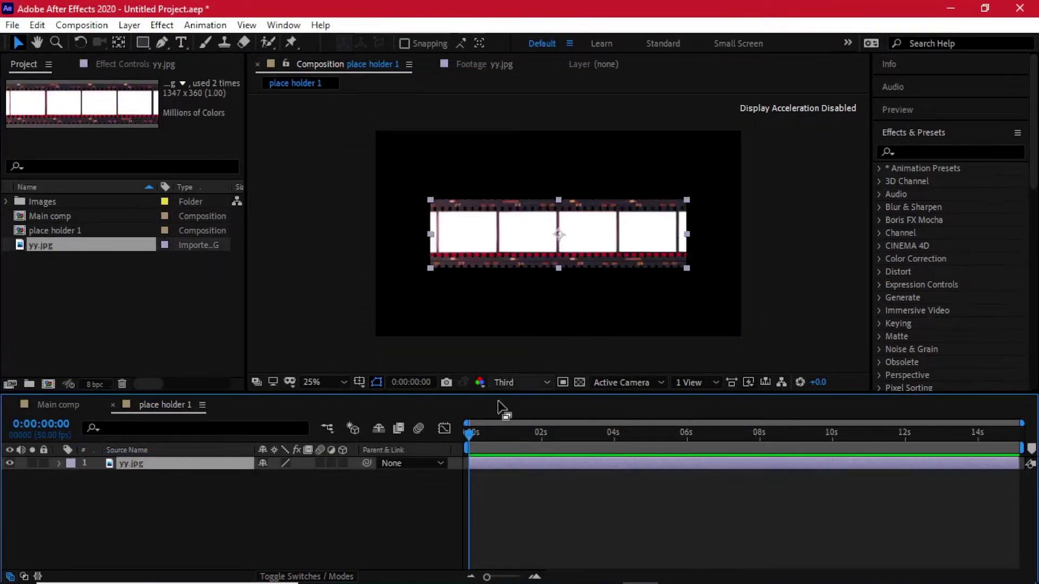
key("s")
left_click_drag(279, 478, 314, 475)
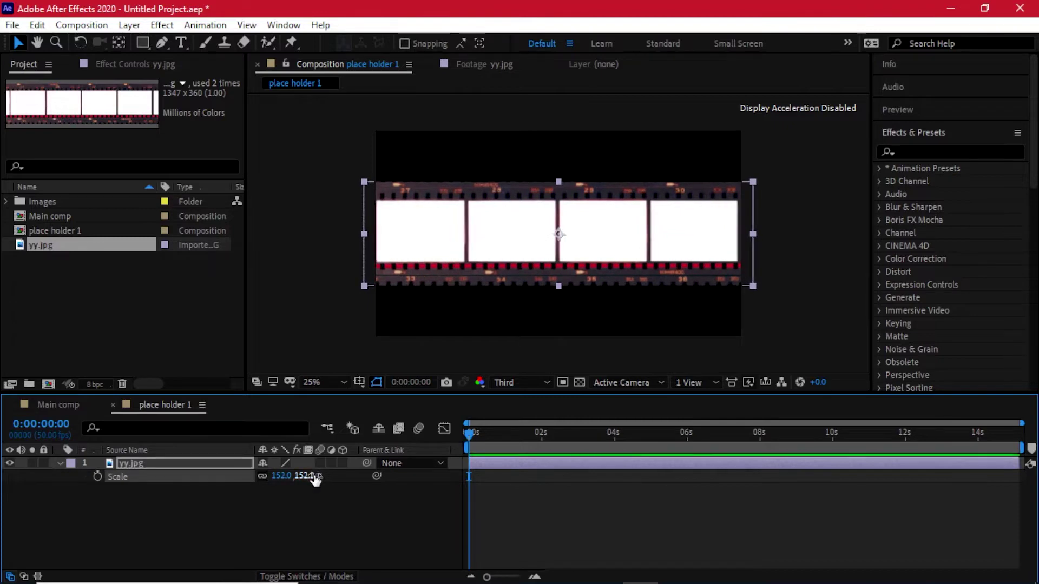
Set the film strip layer's horizontal position to 961, then lock the layer and collapse its properties.
key("p")
left_click_drag(267, 476, 267, 476)
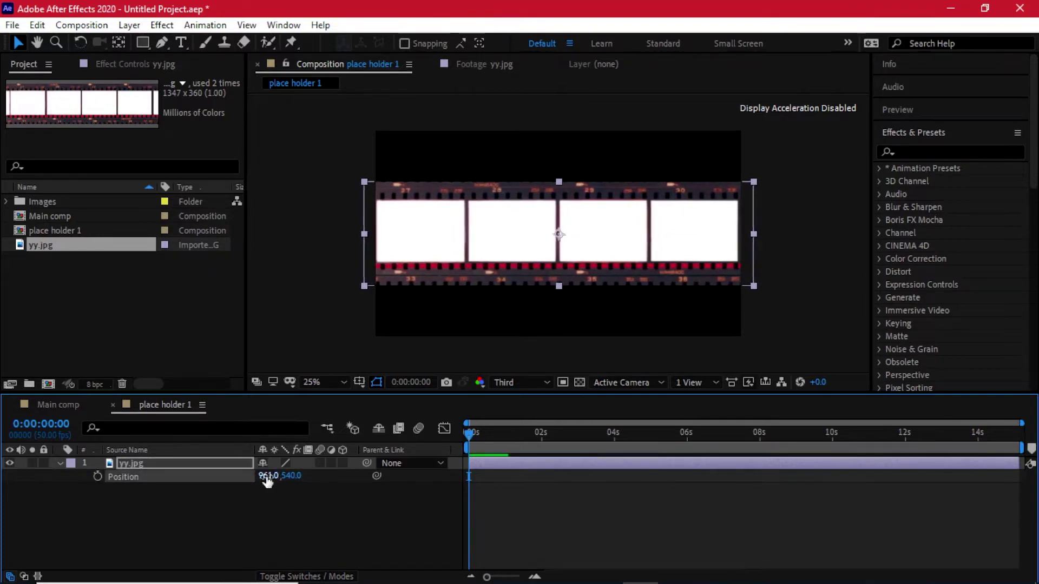
left_click(270, 516)
left_click(43, 463)
left_click(59, 463)
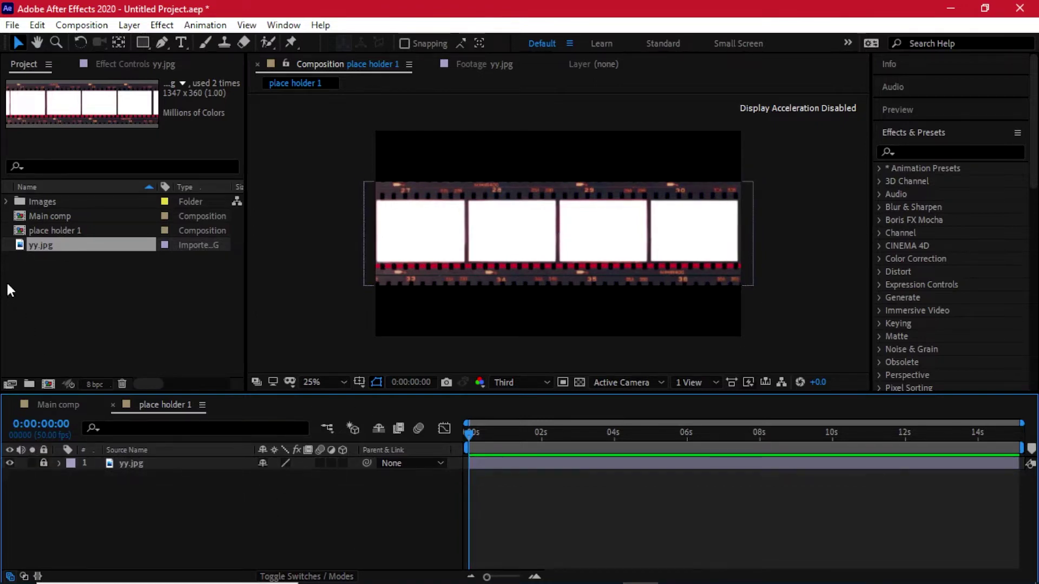
Add 005.png, 006.png, 008.png and 010.png from the Images folder to the place holder 1 composition.
left_click(7, 202)
left_click(79, 244)
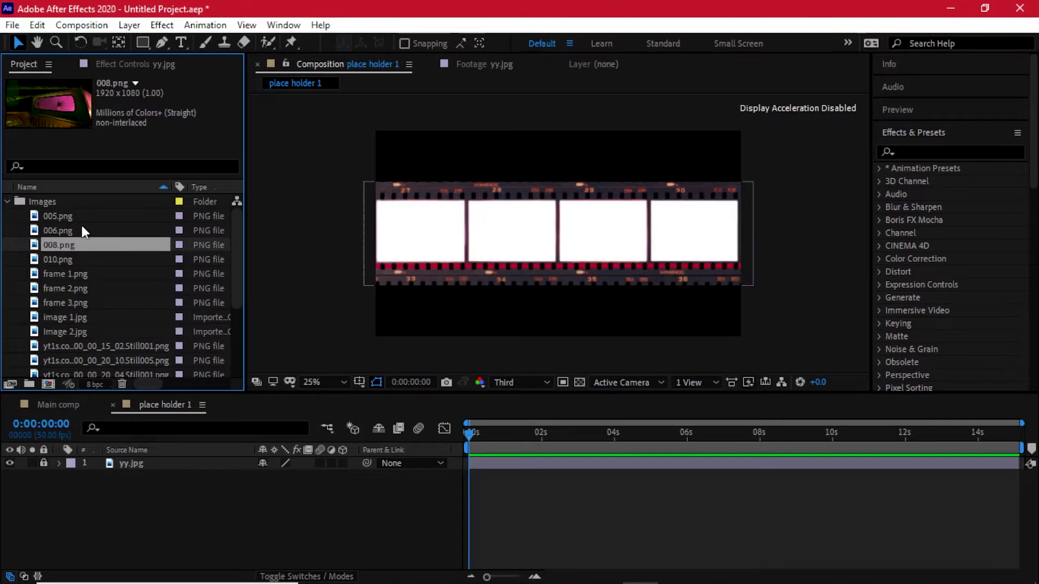
left_click(64, 216)
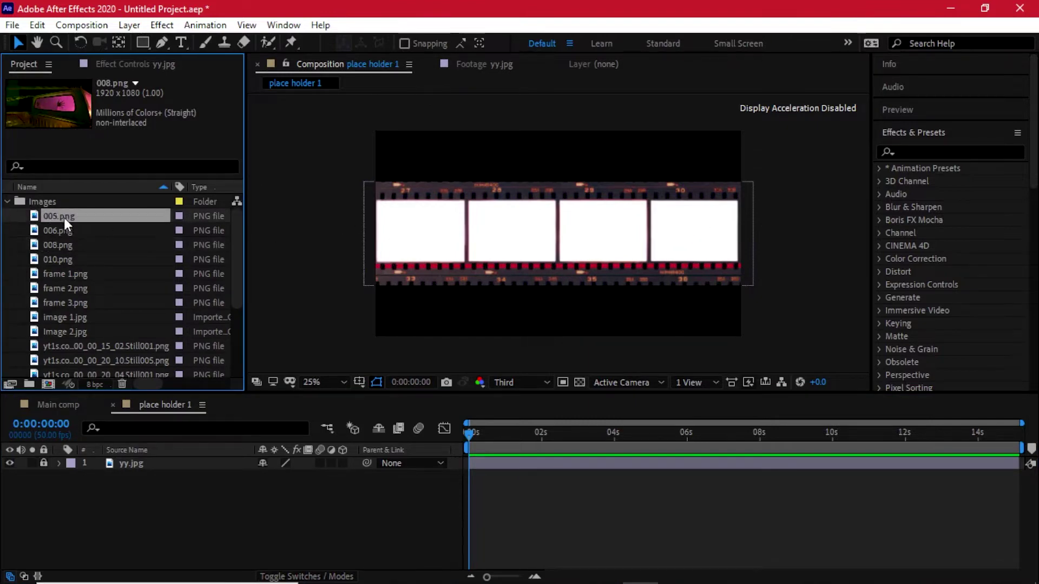
left_click(77, 257, "shift")
left_click_drag(77, 235, 128, 472)
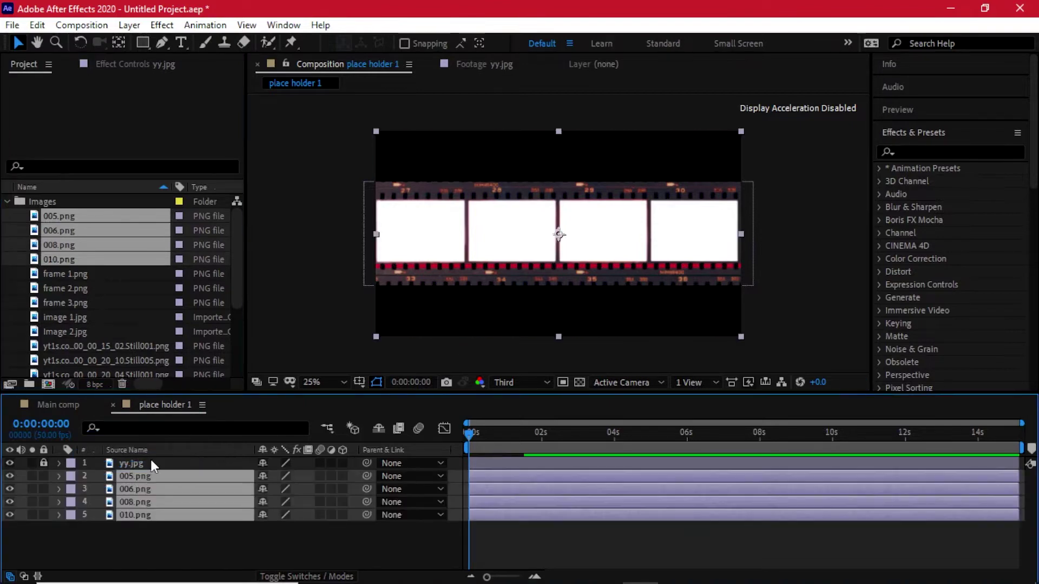
Unlock the yy.jpg layer and move it beneath all four image layers.
left_click(151, 464)
left_click(45, 463)
left_click_drag(197, 463, 206, 521)
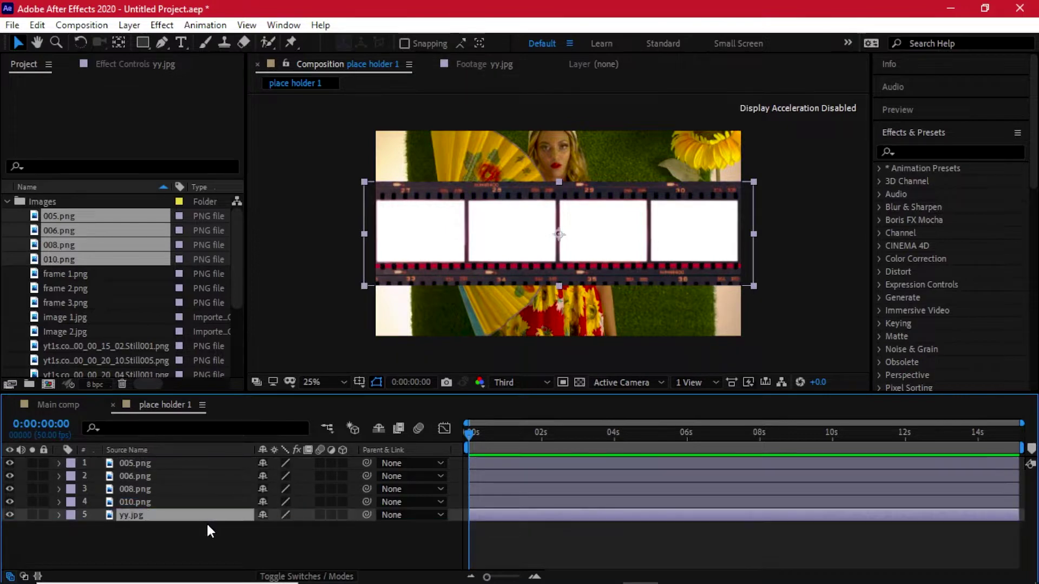
Change the yy.jpg layer's label color to Green and lock the layer.
left_click(68, 518)
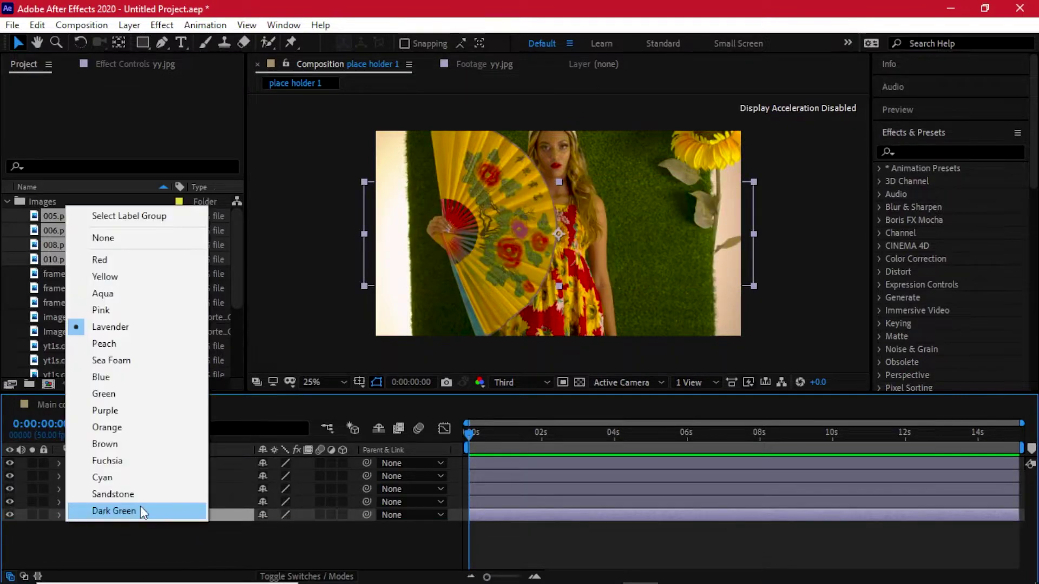
left_click(121, 394)
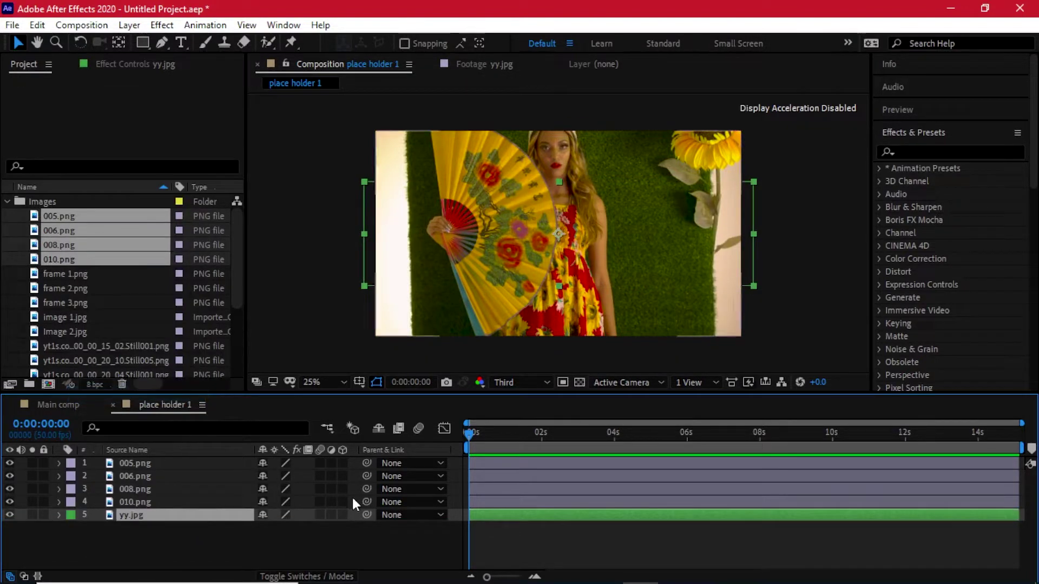
left_click(43, 514)
Hide the 005.png, 006.png and 008.png layers.
left_click(148, 466)
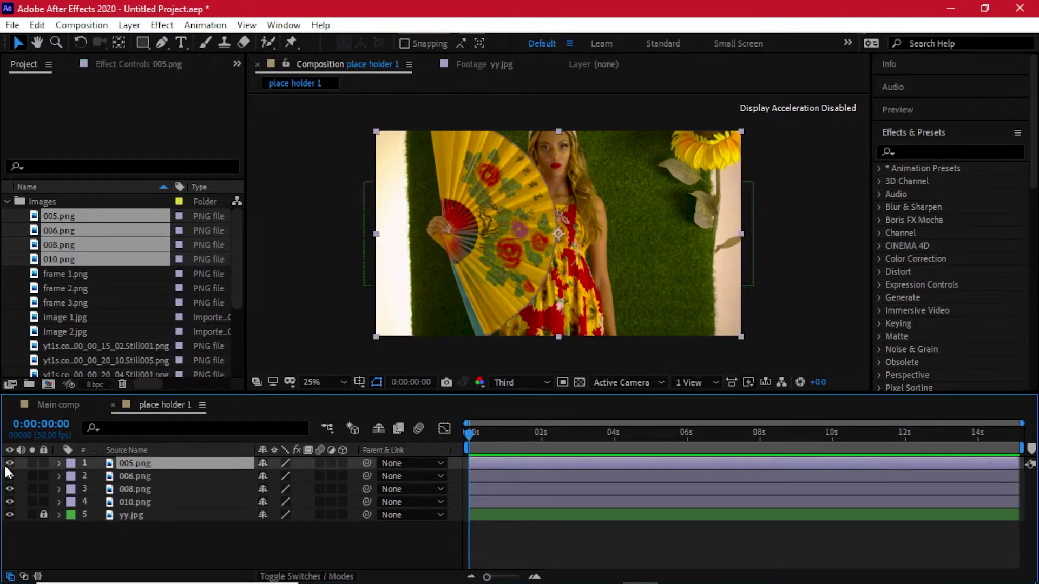
left_click(9, 463)
left_click(10, 476)
left_click(9, 488)
Scale 010.png down to 32% and place it over the film strip's first frame.
left_click(137, 503)
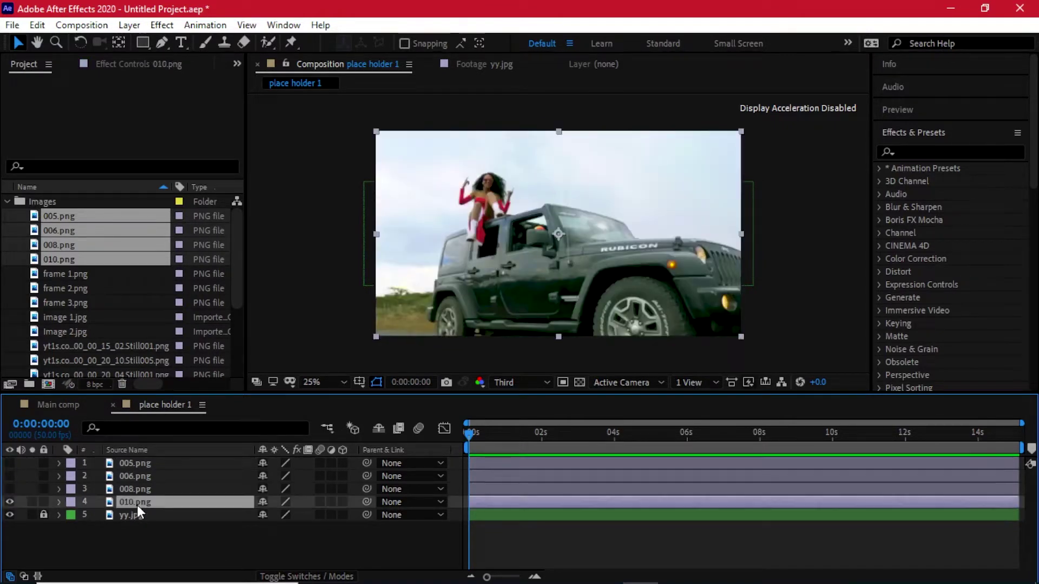
left_click(652, 236)
key("s")
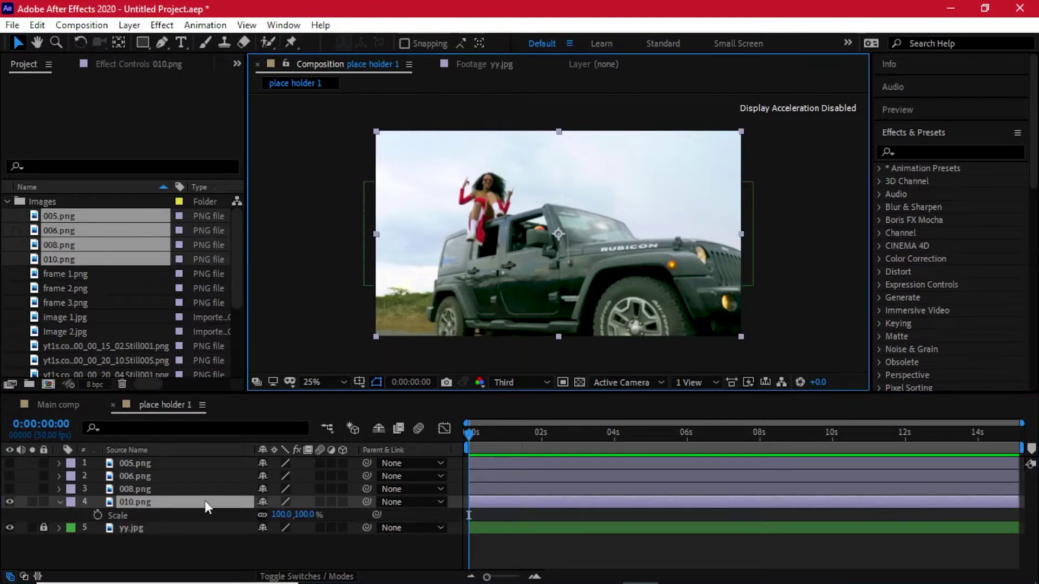
left_click_drag(277, 514, 244, 514)
left_click_drag(588, 219, 457, 219)
left_click(445, 362)
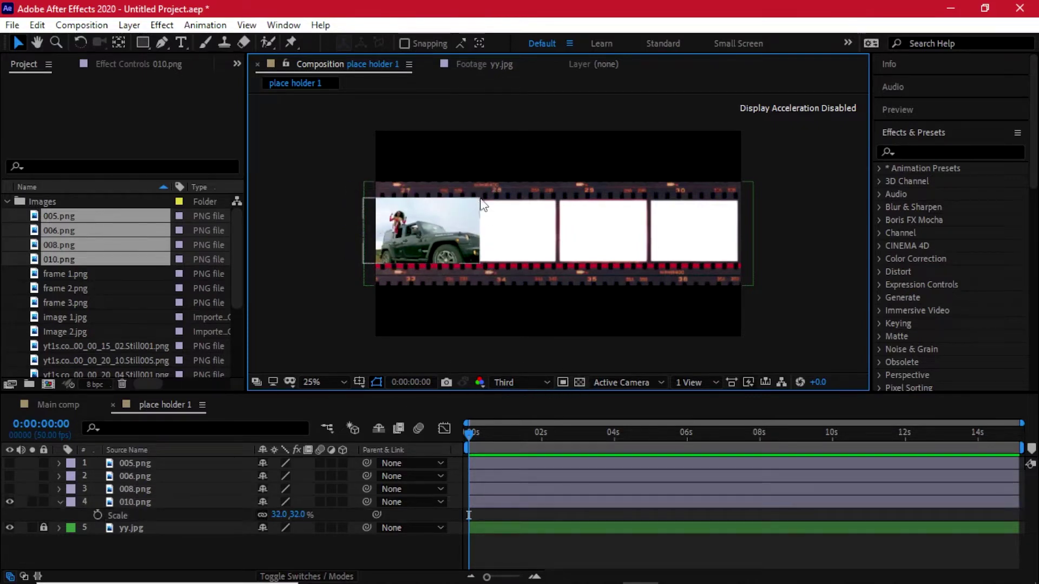
Select the Rectangle tool for masking 010.png and lower the layer's opacity to 57%.
left_click(141, 502)
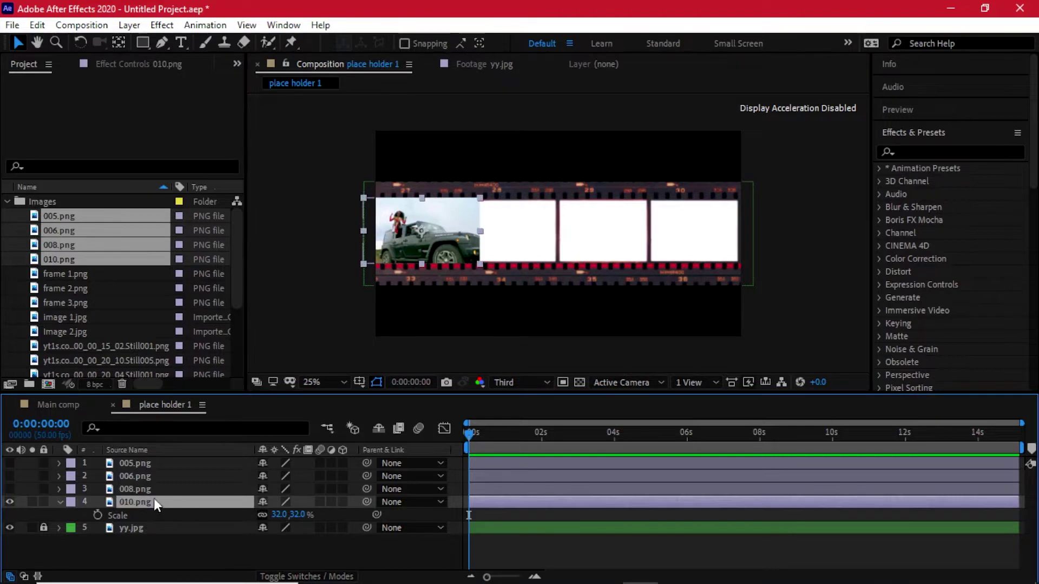
left_click(143, 42)
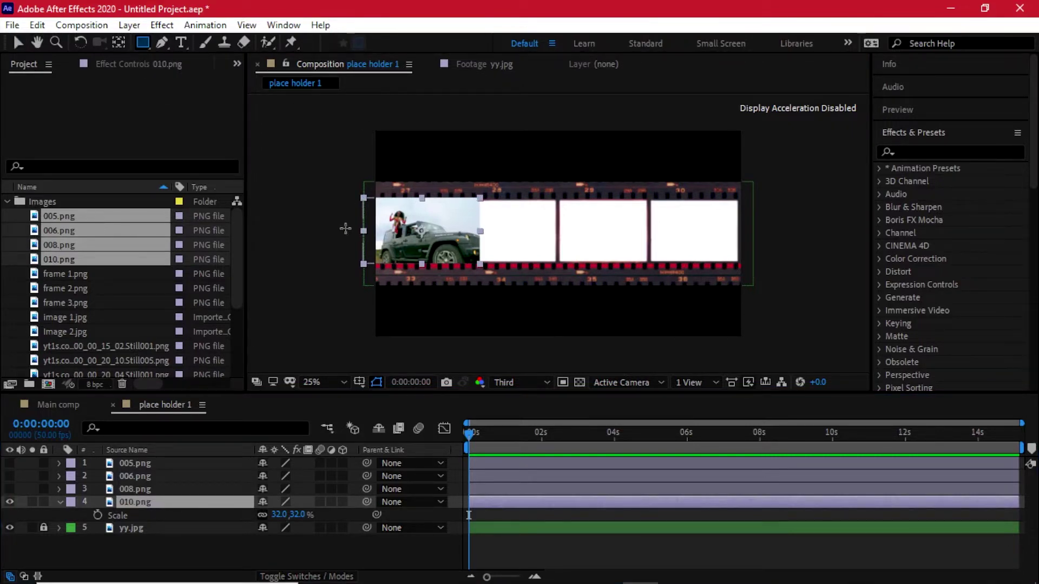
left_click(147, 500)
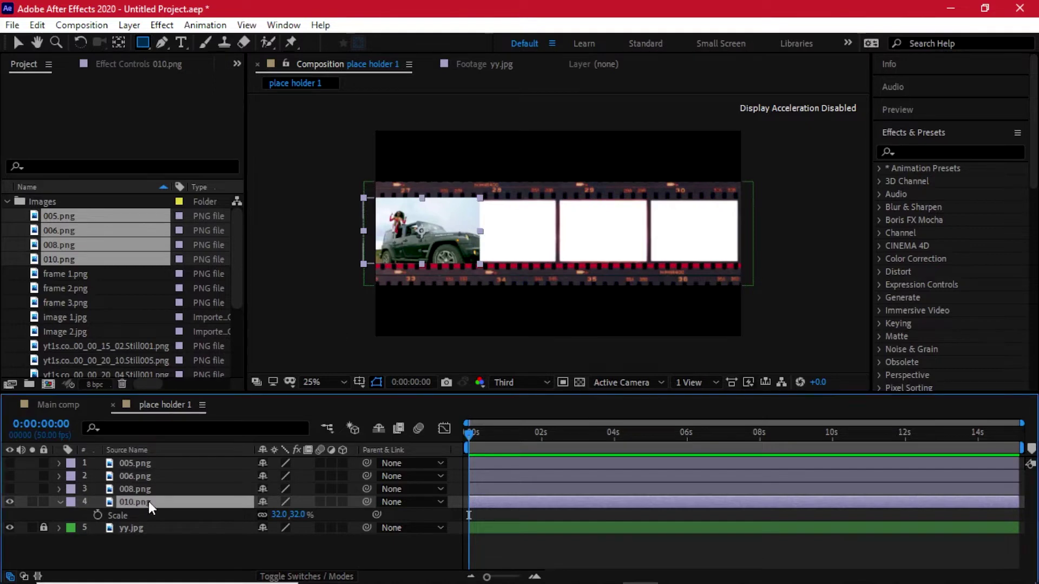
key("t")
left_click_drag(263, 522, 232, 518)
key("F2")
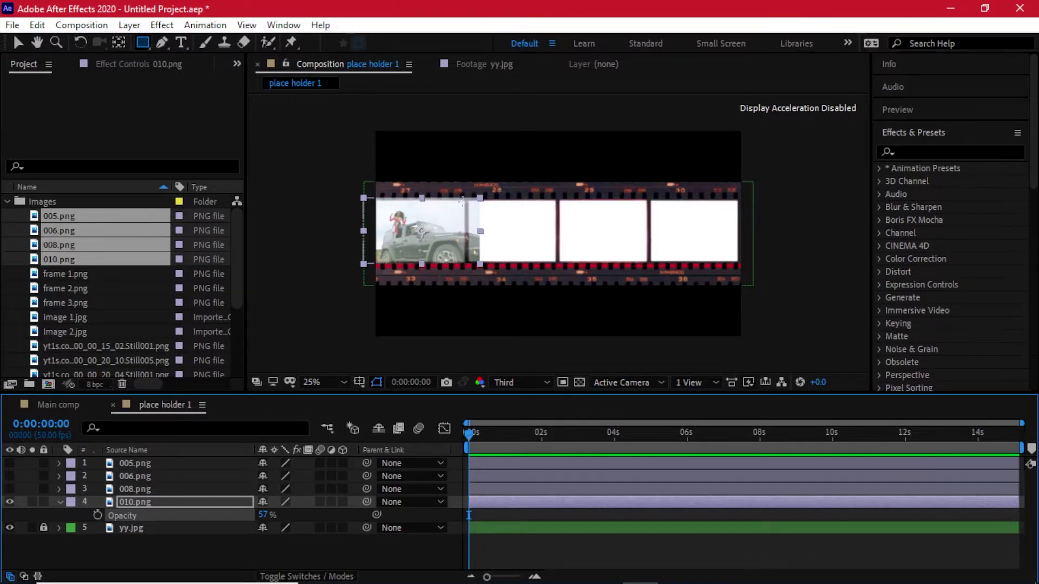
Draw a rectangular mask on 010.png that matches the film strip's first white frame.
key("period")
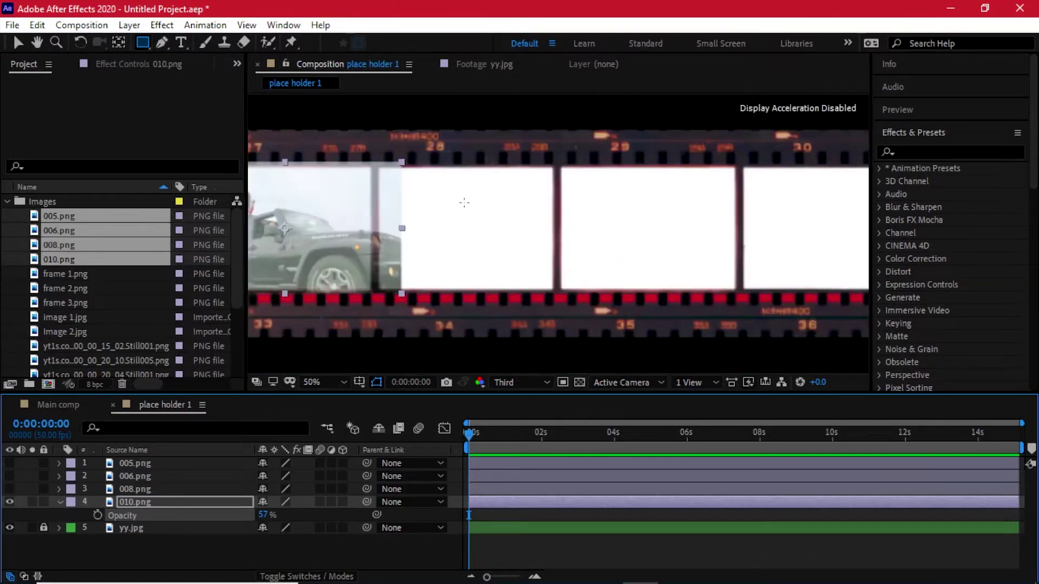
left_click_drag(463, 204, 651, 205)
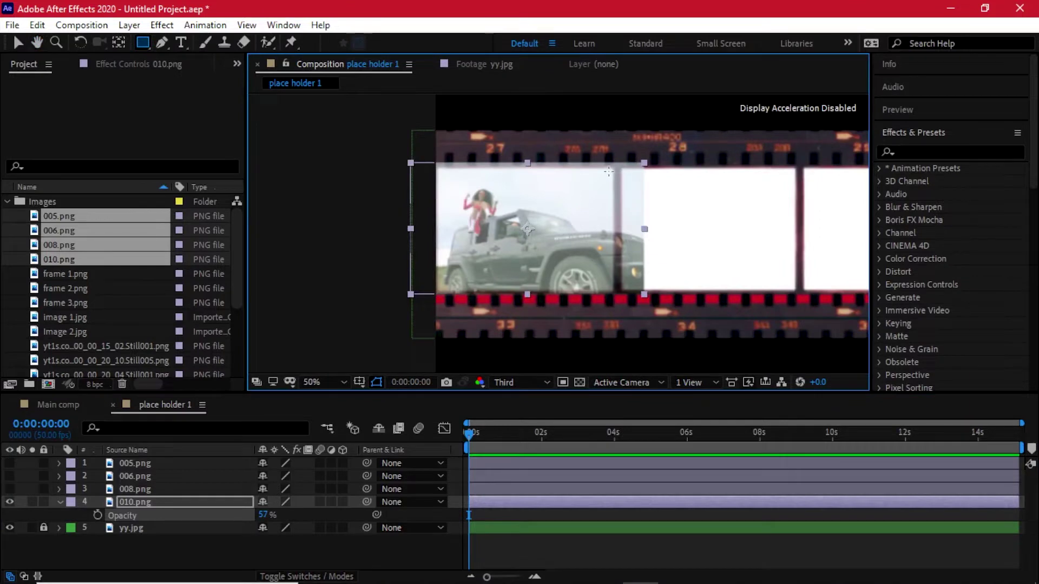
mouse_move(612, 170)
left_mouse_down()
mouse_move(442, 274)
mouse_move(436, 292)
left_mouse_up()
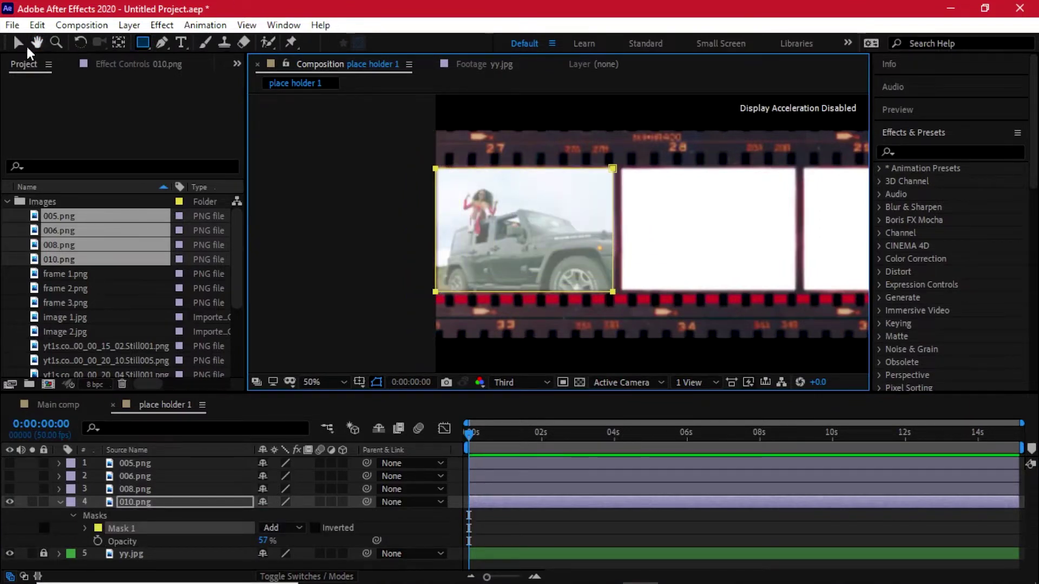
left_click(17, 43)
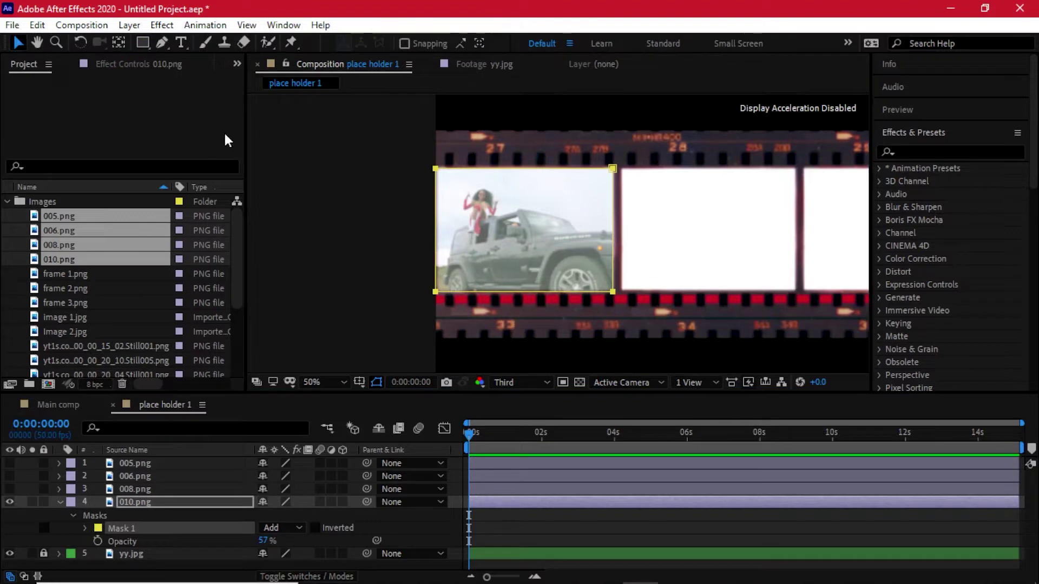
Set the opacity of 010.png to 100%.
left_click(125, 502)
key("t")
left_click_drag(245, 513, 423, 501)
left_click(364, 549)
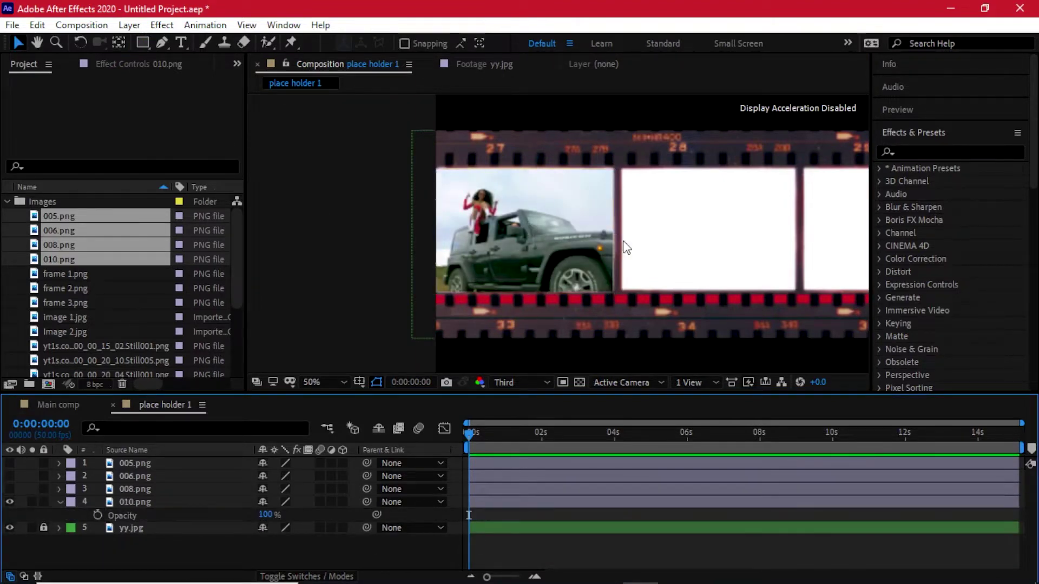
Show the 008.png layer, make it semi-transparent and scale it to 32%.
scroll(627, 246, "down", 4)
scroll(636, 242, "up", 2)
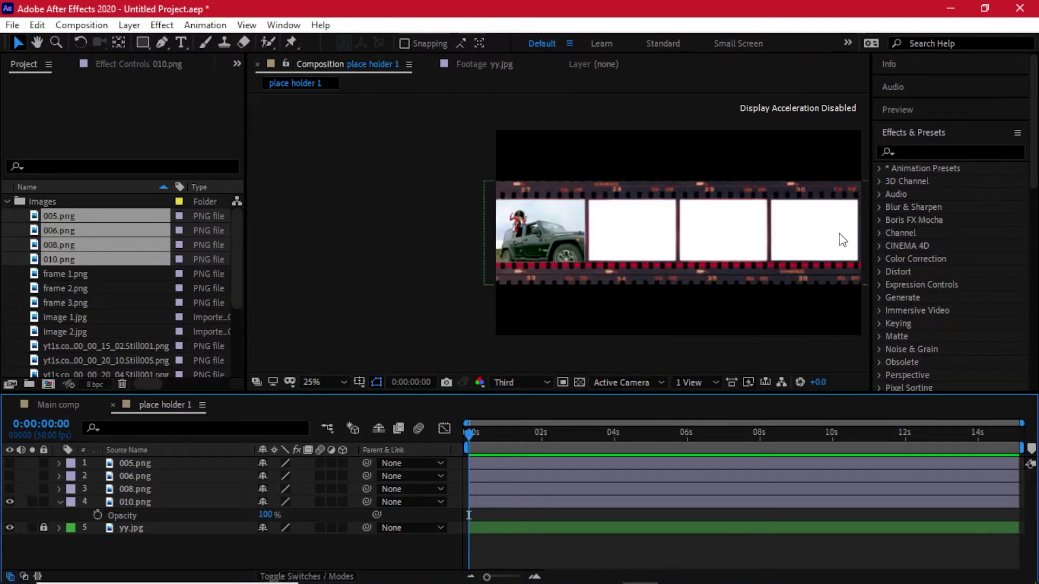
left_click(9, 489)
left_click(157, 490)
key("t")
left_click_drag(265, 502, 224, 497)
key("s")
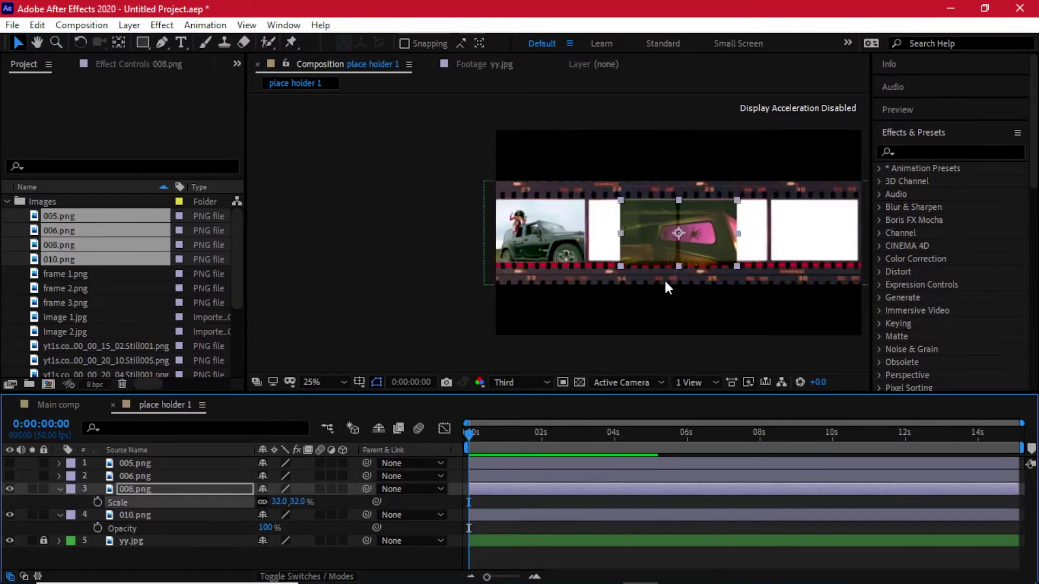
Move 008.png over the film strip's second frame and draw a rectangular mask on it matching that frame.
left_click_drag(683, 247, 641, 245)
left_click(201, 489)
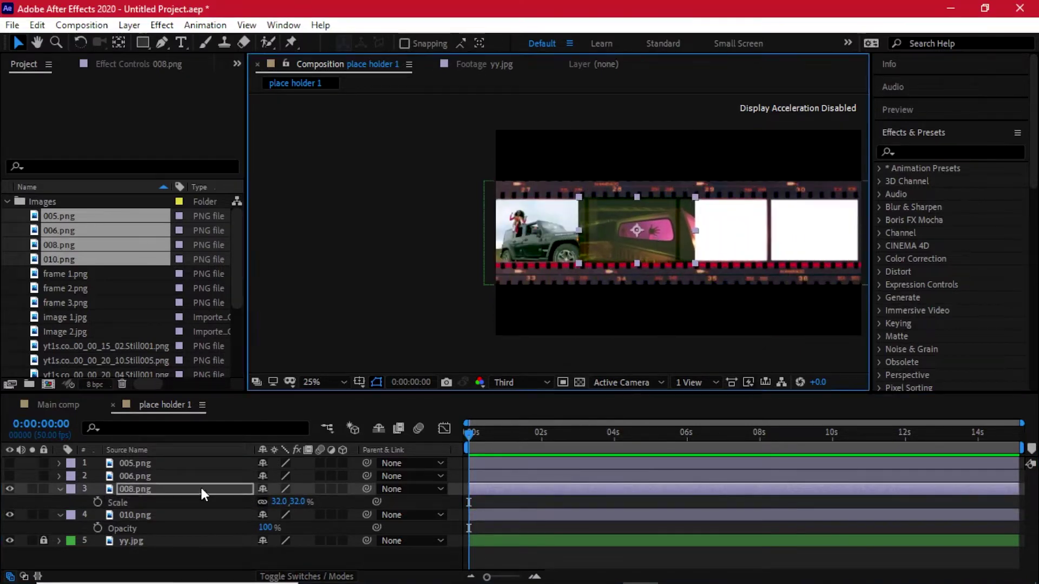
left_click(60, 515)
left_click(143, 44)
scroll(617, 162, "up", 1)
left_click_drag(617, 162, 479, 179)
left_click_drag(477, 178, 655, 302)
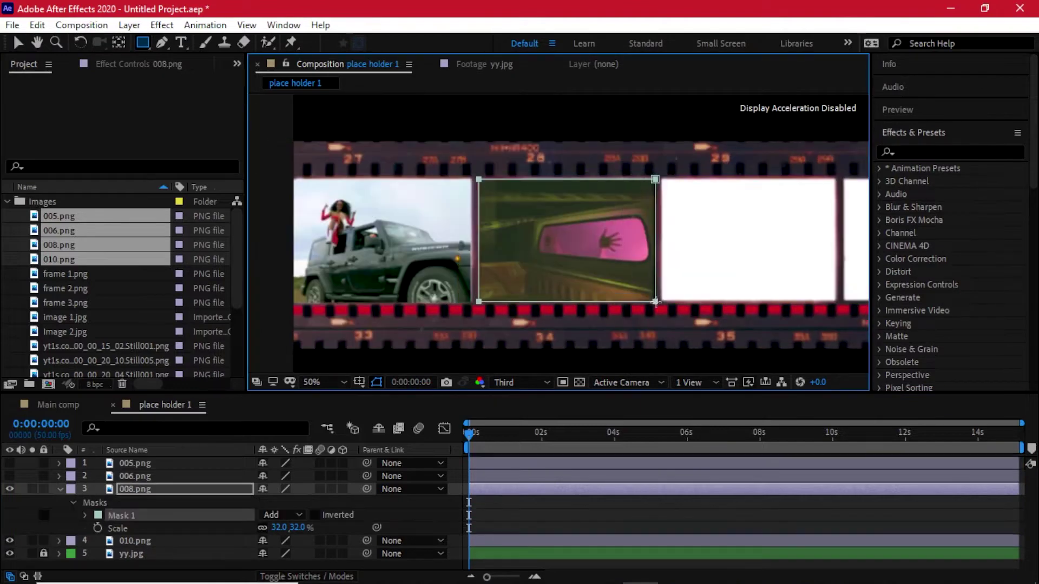
Refine the top, bottom and left edges of the 008.png mask to fit the second frame.
key("v")
left_click_drag(567, 174, 566, 178)
left_click_drag(566, 301, 567, 303)
left_click_drag(478, 240, 478, 240)
Set the opacity of 008.png to 100%.
left_click(170, 487)
key("t")
left_click_drag(266, 501, 238, 489)
left_click(288, 546)
scroll(653, 243, "down", 1)
Show the 006.png layer, scale it to 35% and place it over the third frame.
left_click(10, 476)
left_click(157, 476)
key("s")
left_click_drag(687, 247, 735, 247)
Lower the opacity of 006.png to 73% and draw a rectangular mask on it matching the third frame.
left_click(233, 476)
key("t")
mouse_move(265, 489)
left_mouse_down()
mouse_move(237, 488)
mouse_move(250, 491)
left_mouse_up()
key("q")
scroll(750, 245, "up", 1)
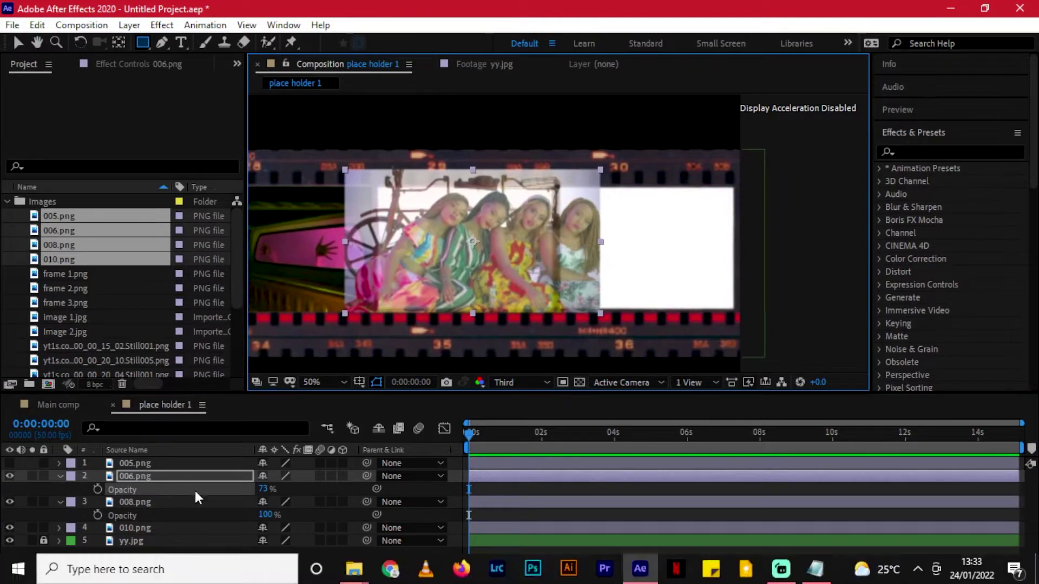
left_click_drag(377, 188, 554, 309)
Restore 006.png to full opacity and collapse the layer properties.
left_click(146, 477)
key("t")
key("t")
key("t")
left_click_drag(261, 489, 224, 467)
left_click(190, 490)
key("t")
key("F2")
key("comma")
Show the 005.png layer, scale it to 35% and place it over the fourth frame.
left_click(152, 466)
left_click(10, 463)
key("s")
key("v")
left_click(820, 303)
left_click_drag(466, 243, 594, 241)
Lower the opacity of 005.png to 52% and draw a rectangular mask on it matching the fourth frame.
left_click(193, 464)
key("t")
left_click_drag(264, 476, 225, 473)
key("q")
scroll(728, 230, "up", 2)
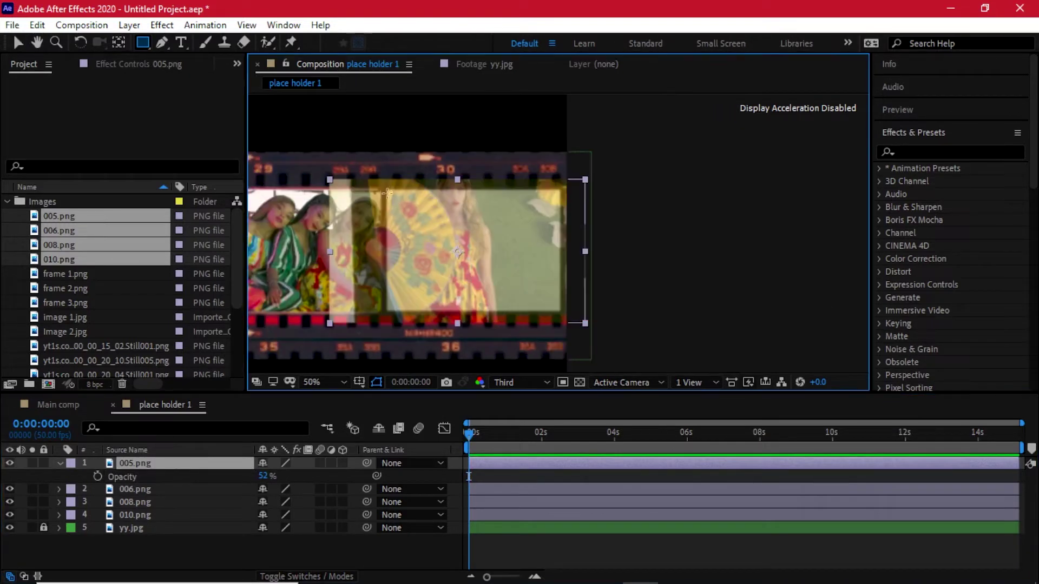
left_click_drag(384, 190, 561, 312)
Restore 005.png to full opacity and nudge the masked layer into alignment with the fourth frame.
key("v")
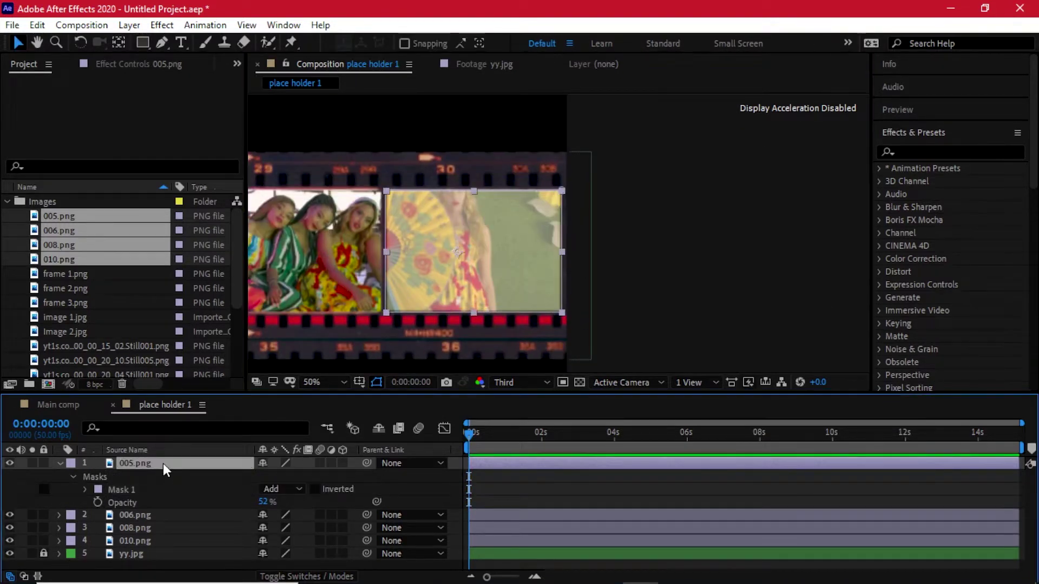
key("ctrl+z")
key("ctrl+z")
left_click(145, 462)
key("m")
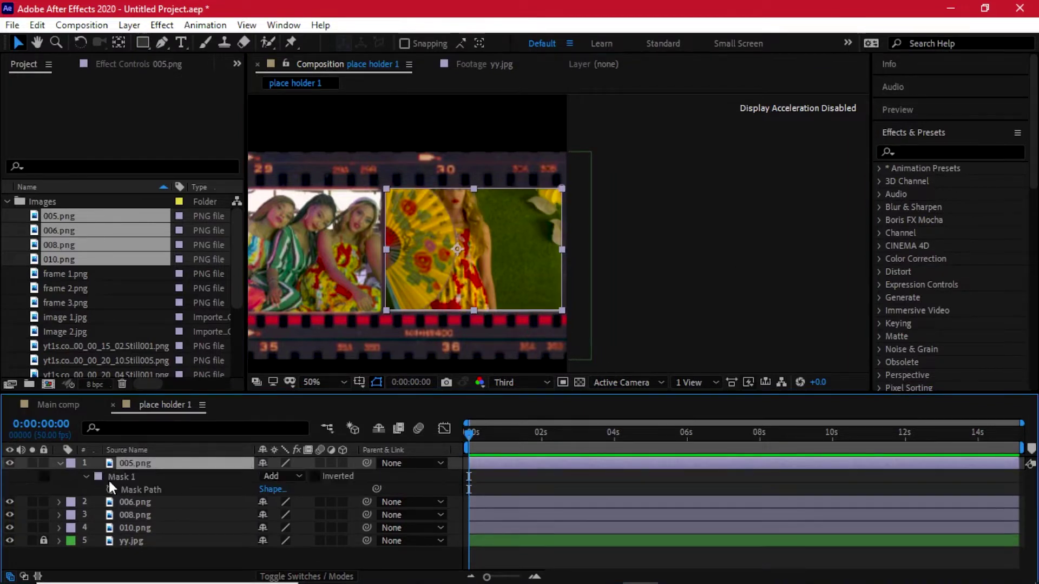
key("m")
mouse_move(495, 257)
left_mouse_down()
mouse_move(498, 267)
mouse_move(494, 258)
left_mouse_up()
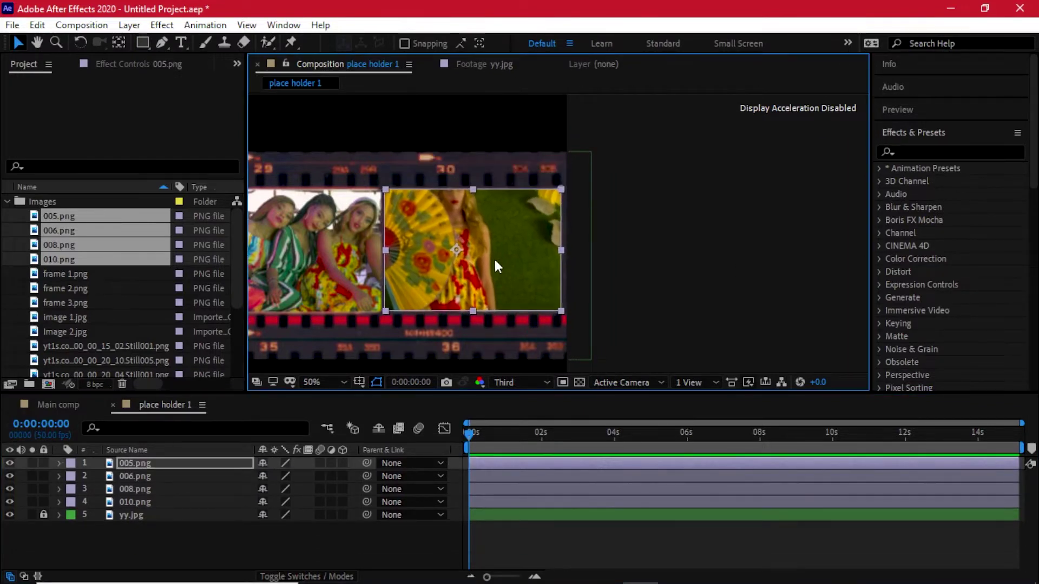
Fit the bottom edge of the 005.png mask to the lower border of the fourth frame.
left_click(143, 463)
key("m")
scroll(559, 308, "up", 2)
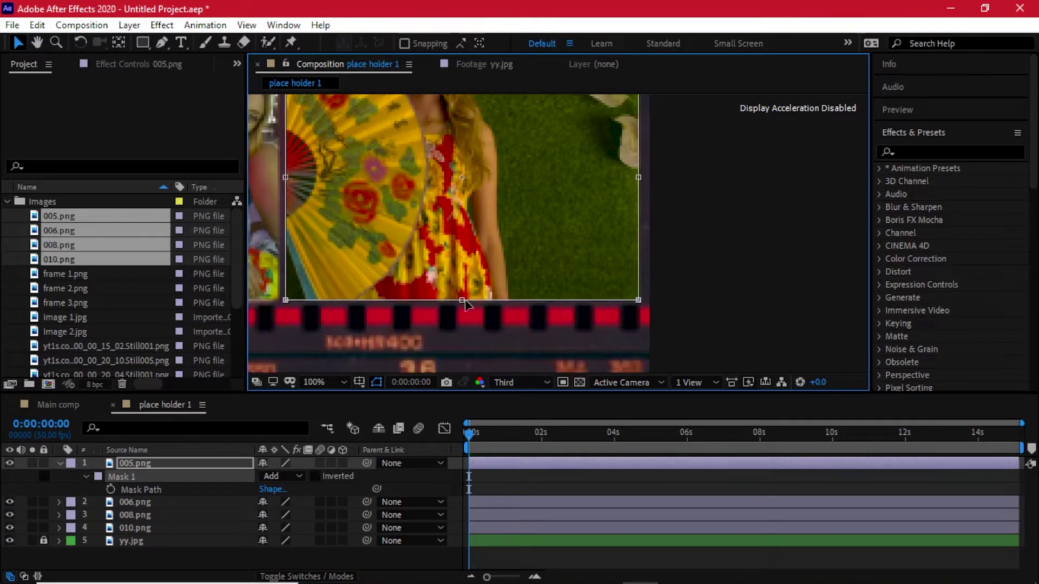
scroll(494, 306, "down", 4)
scroll(495, 306, "down", 1)
left_click(182, 463)
key("m")
Preview the place holder 1 composition and scrub through its timeline to check the filled film strip.
key("space")
left_click(345, 553)
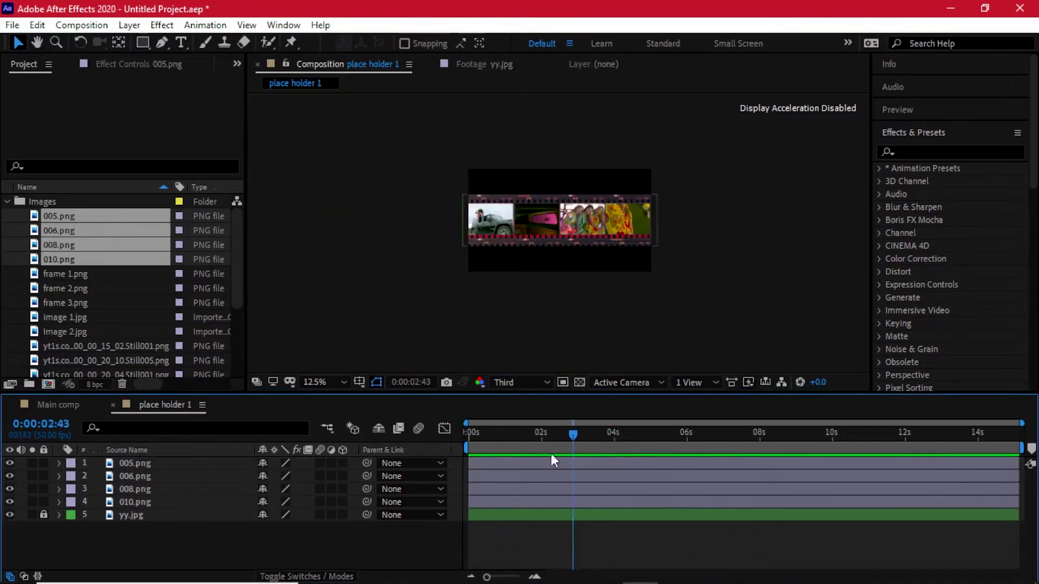
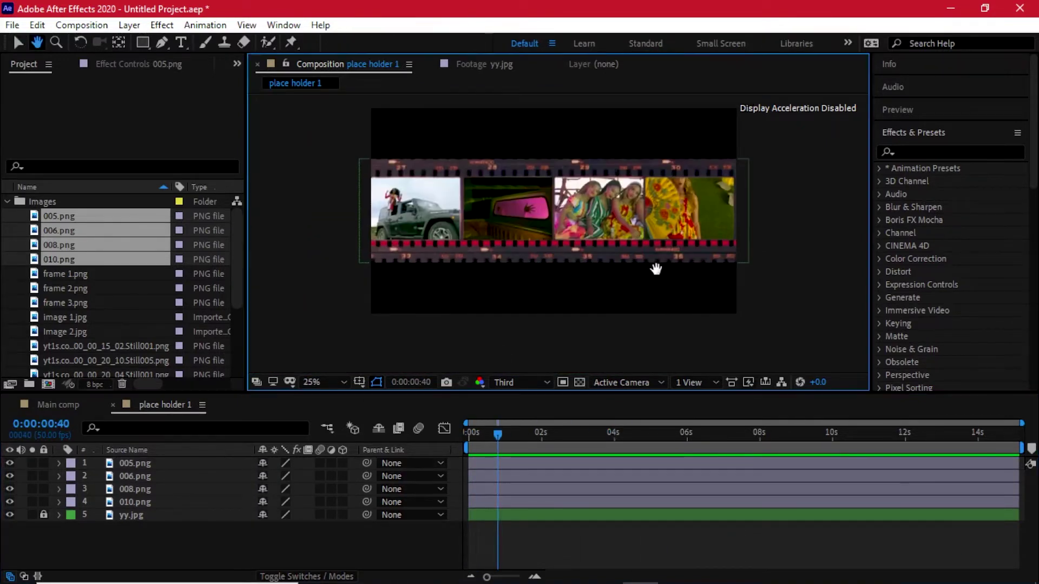
left_click(493, 481)
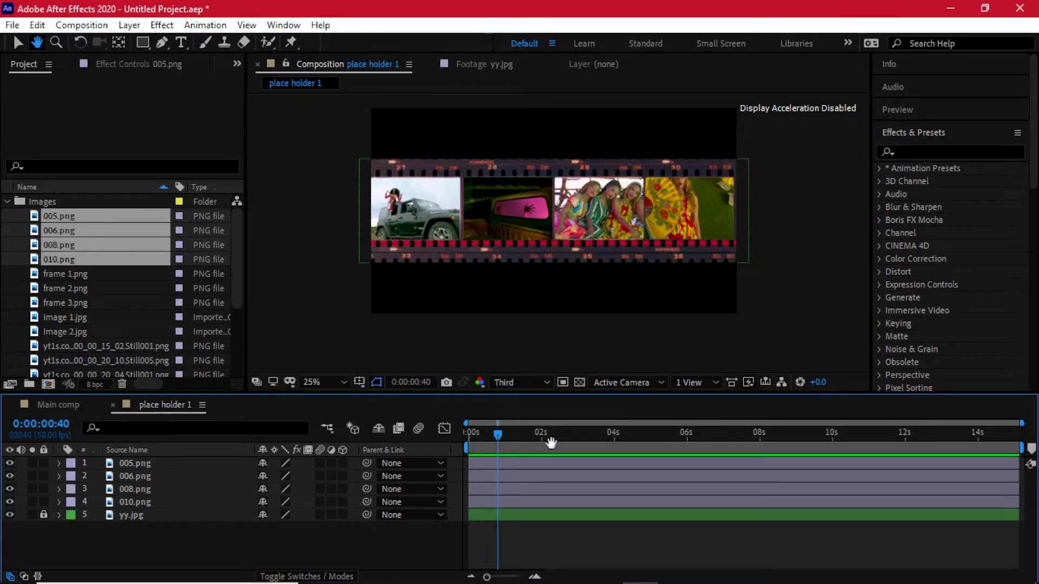
left_click(17, 42)
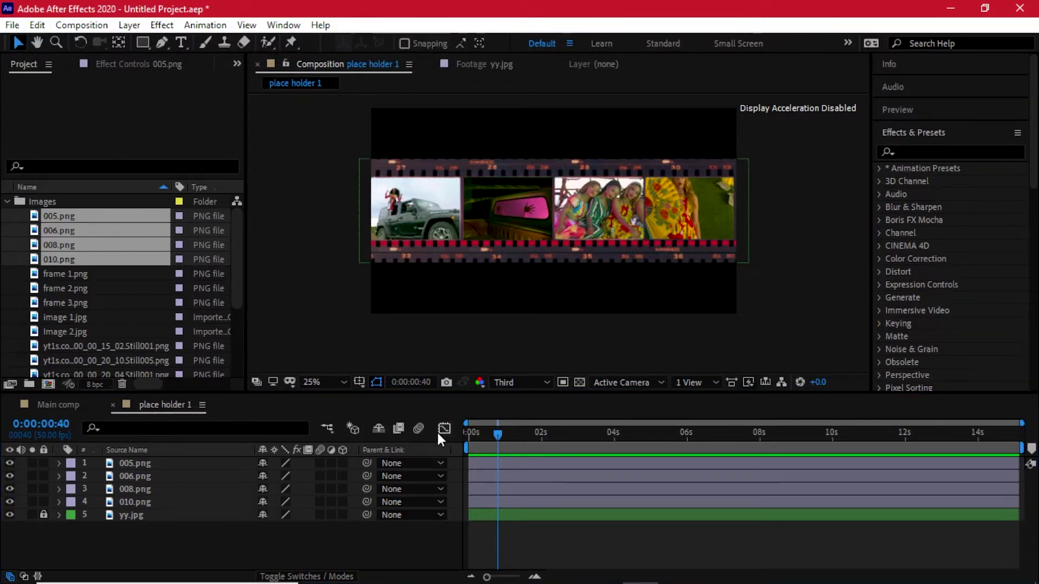
left_click_drag(475, 435, 848, 424)
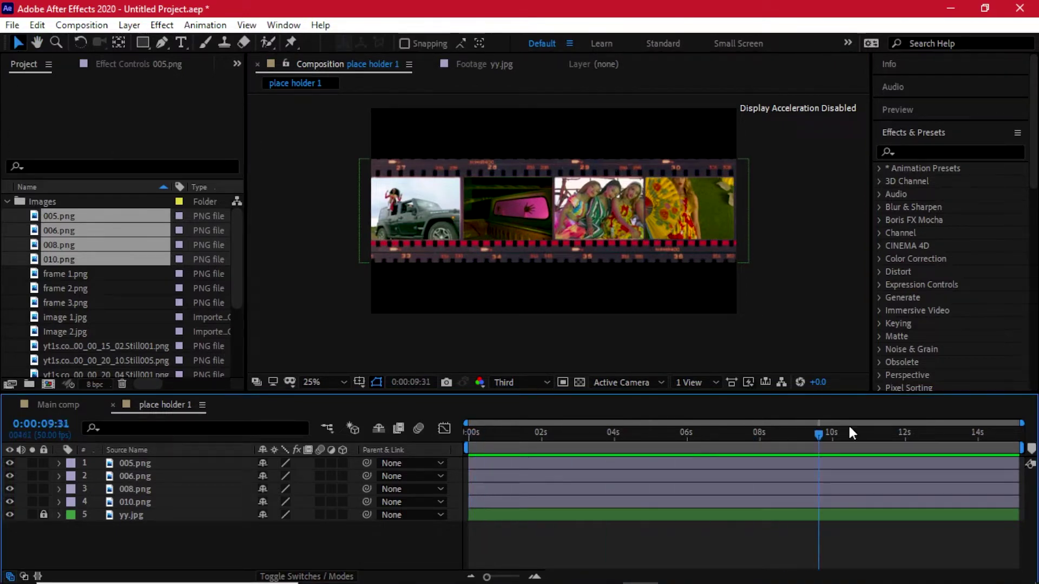
left_click_drag(962, 446, 499, 449)
Unlock yy.jpg, select it together with the four image layers and nudge them all slightly downward.
left_click(43, 515)
left_click(127, 516)
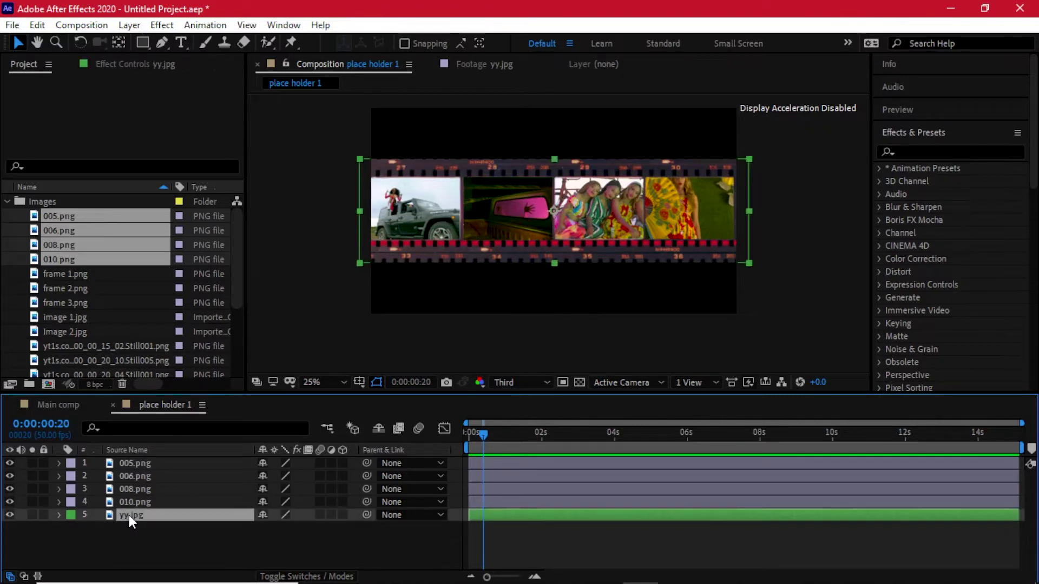
left_click(128, 463, "shift")
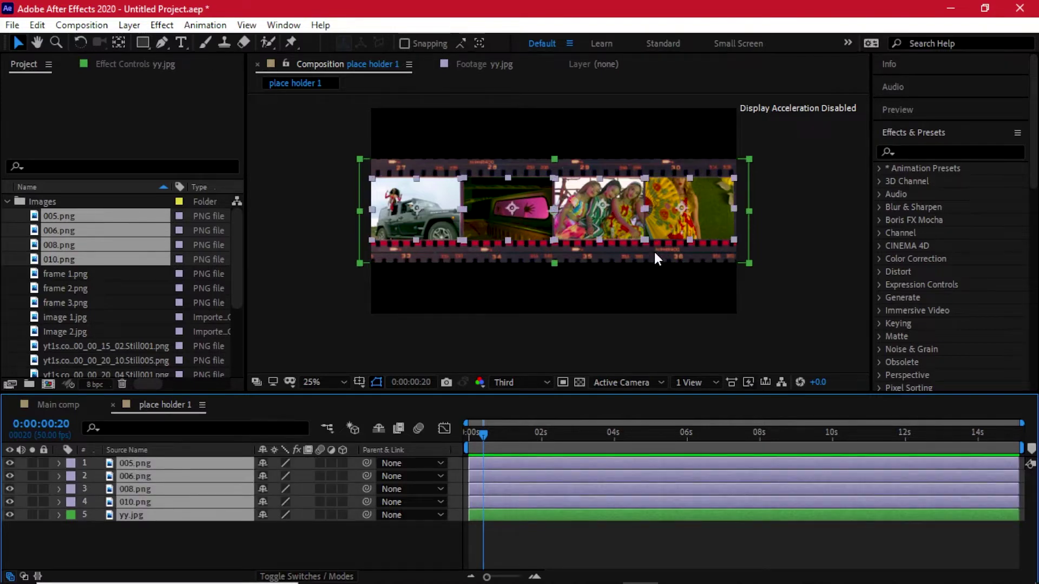
mouse_move(654, 252)
left_mouse_down()
mouse_move(655, 220)
mouse_move(653, 254)
left_mouse_up()
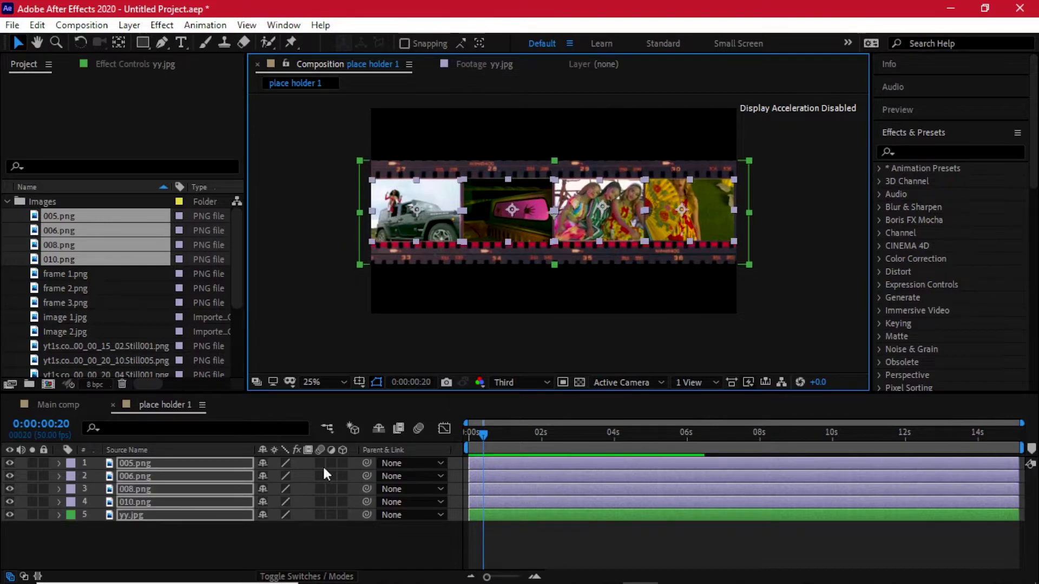
Try to scale all the selected layers together.
key("s")
mouse_move(279, 484)
left_mouse_down()
mouse_move(292, 483)
mouse_move(274, 472)
left_mouse_up()
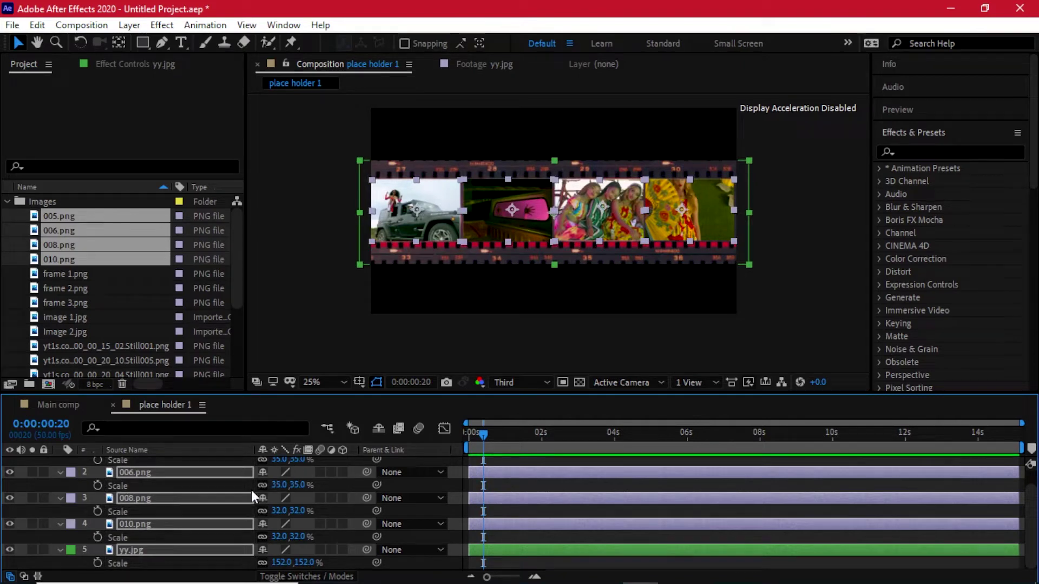
key("s")
Add a null object and parent the four image layers and yy.jpg to it.
right_click(200, 529)
mouse_move(267, 365)
left_click(440, 453)
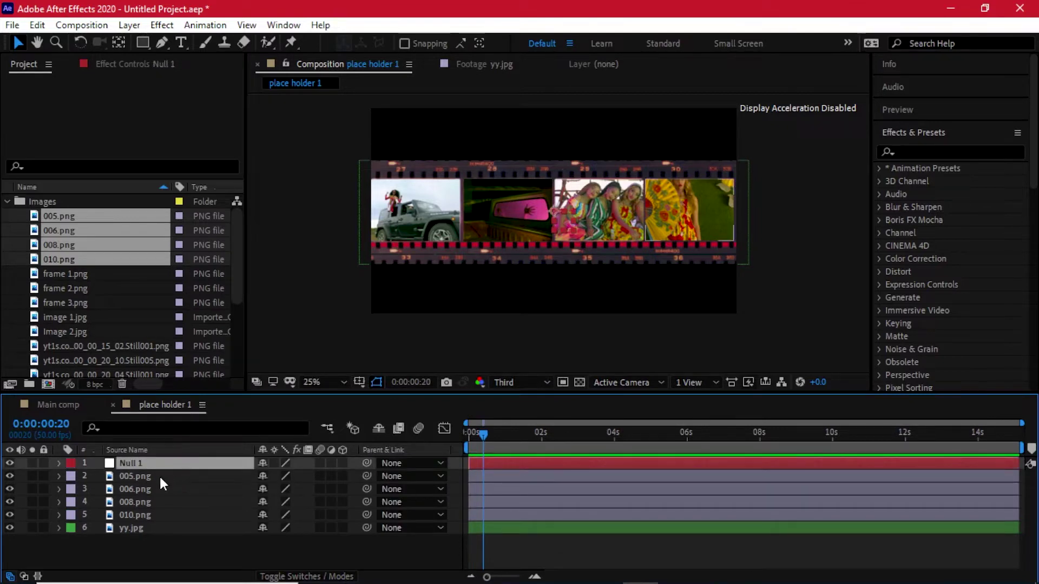
left_click(158, 475)
left_click(156, 525, "shift")
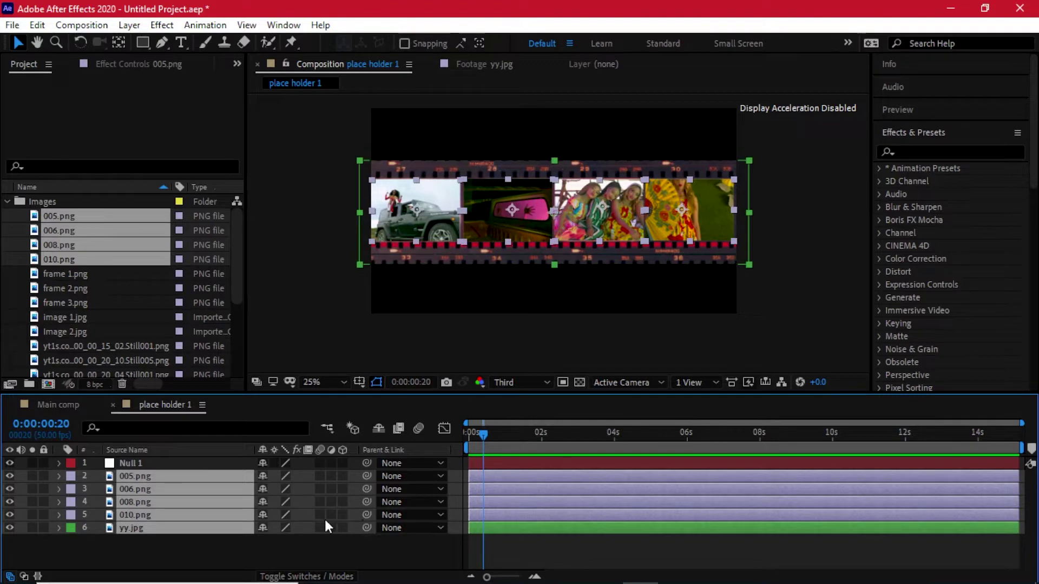
left_click_drag(367, 514, 210, 464)
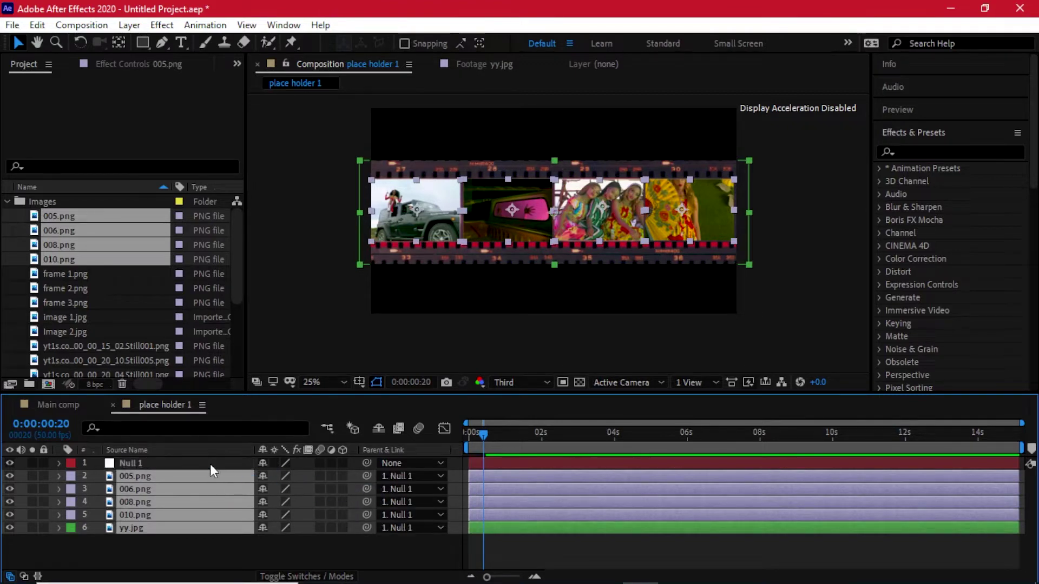
Test the parenting by scaling Null 1 to 105%, and reset its scale to 100%.
left_click(210, 463)
key("p")
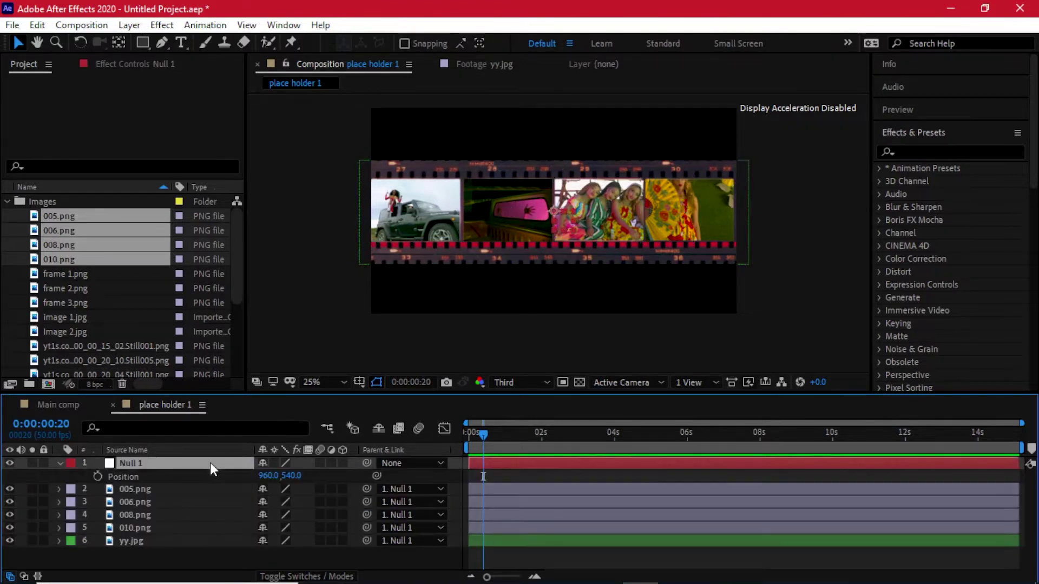
key("s")
mouse_move(283, 485)
left_mouse_down()
mouse_move(267, 486)
mouse_move(278, 474)
left_mouse_up()
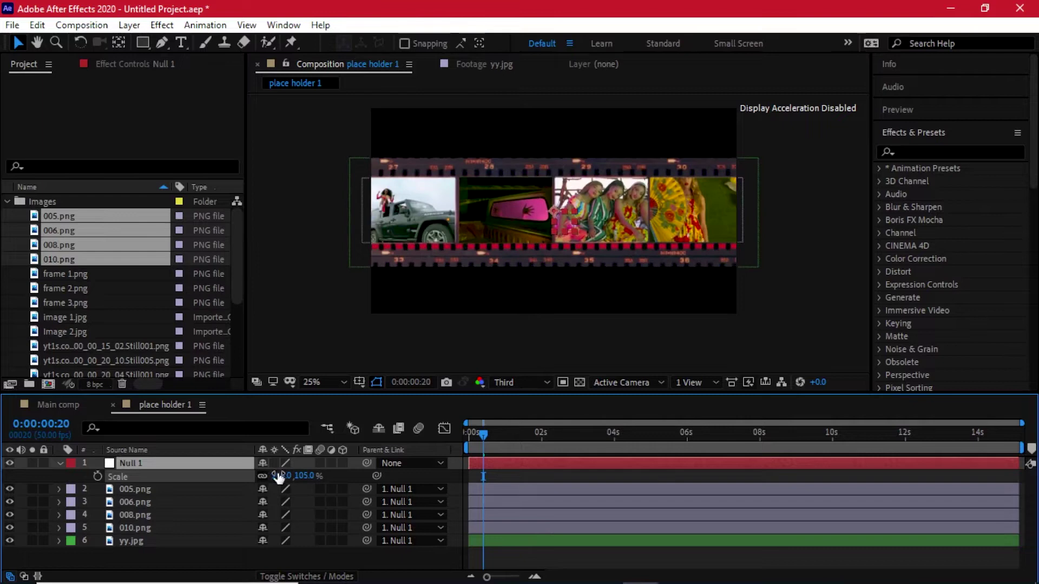
left_click(279, 476)
type("100")
key("Return")
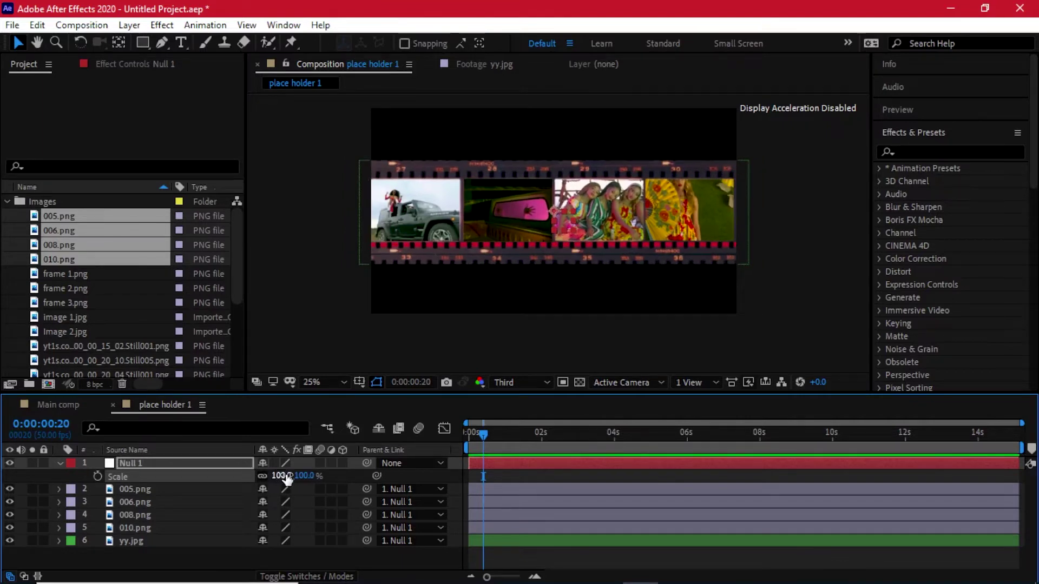
Shift Null 1 horizontally to an X position of 973.
key("p")
left_click_drag(271, 476, 336, 461)
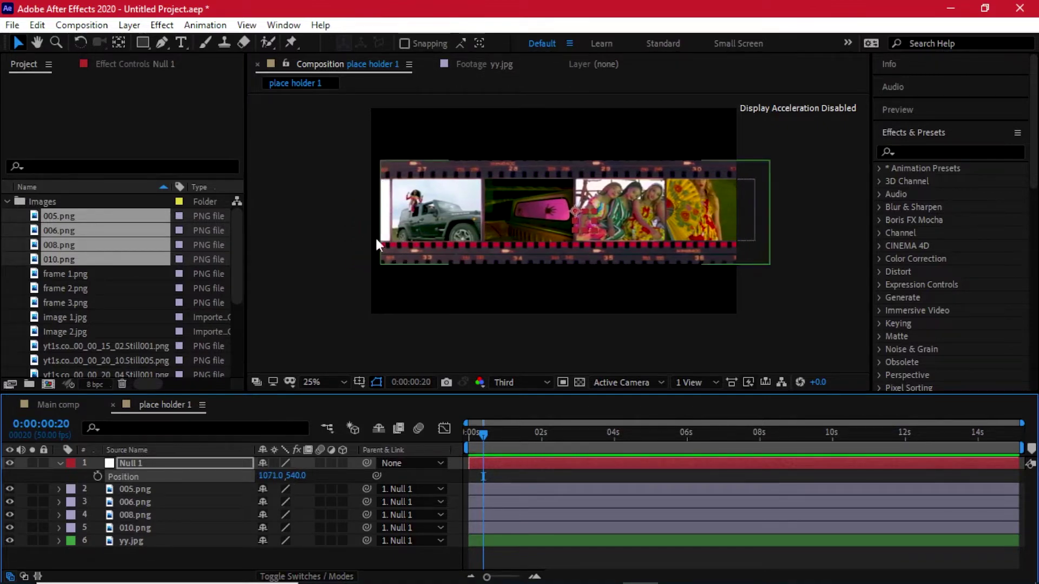
left_click_drag(270, 478, 188, 470)
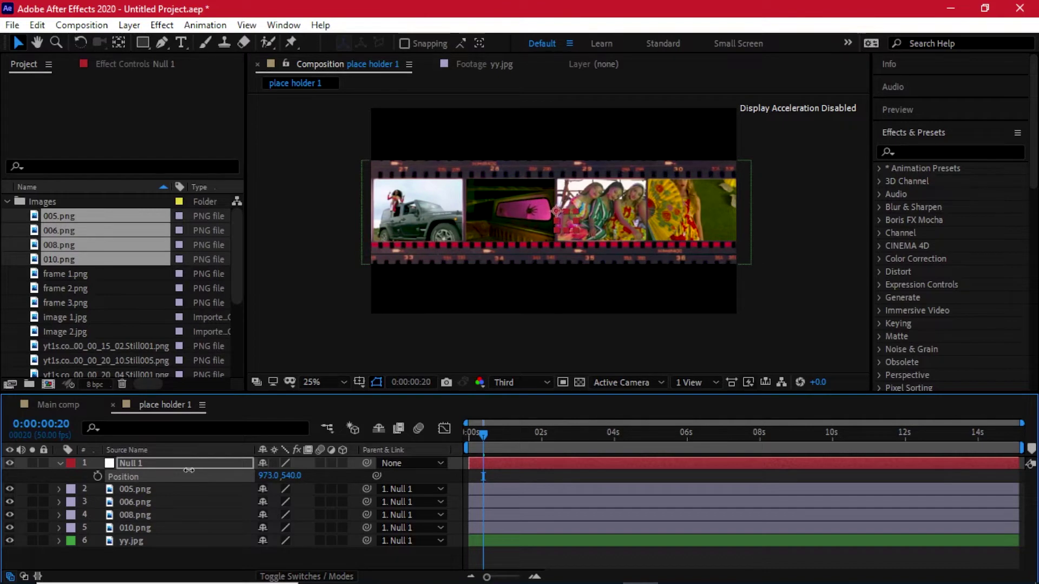
key("s")
left_click_drag(357, 395, 361, 373)
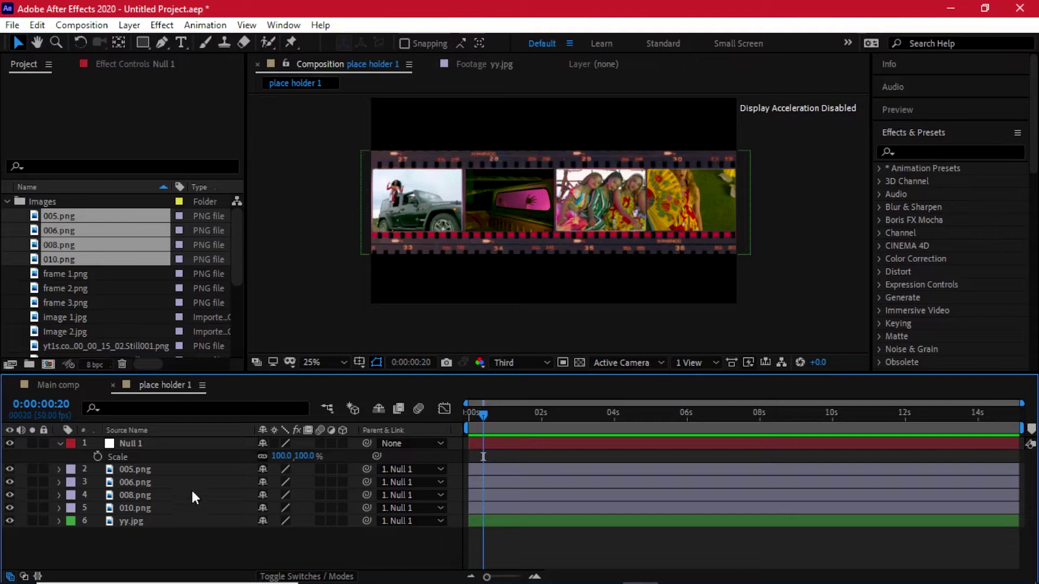
Create a new 1920 x 1080 composition named "place holder 2".
left_click(49, 365)
type("place holder 2")
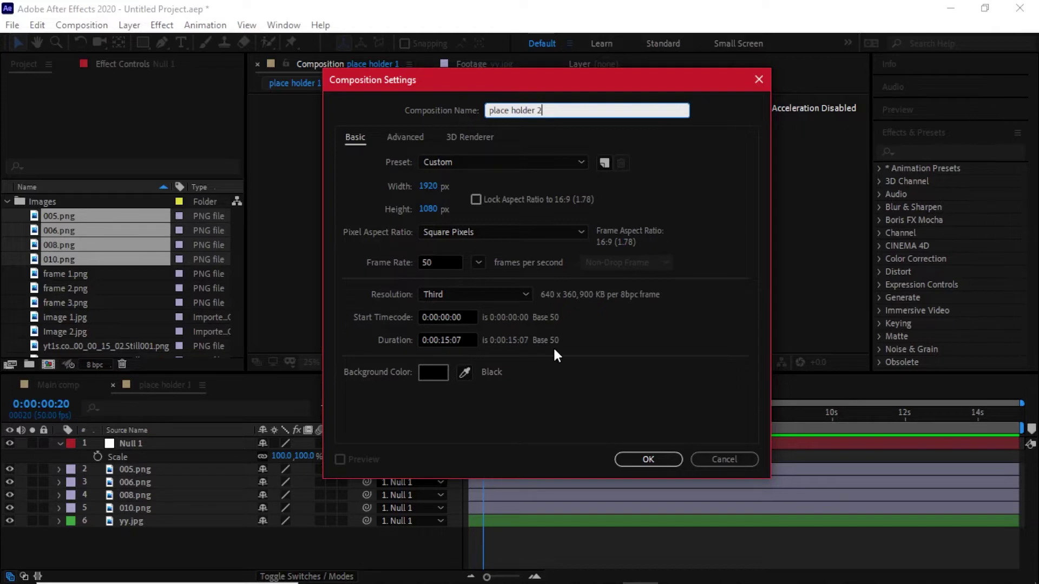
left_click(632, 463)
Add yy.jpg to the place holder 2 composition and give its layer the Green label.
scroll(75, 287, "down", 4)
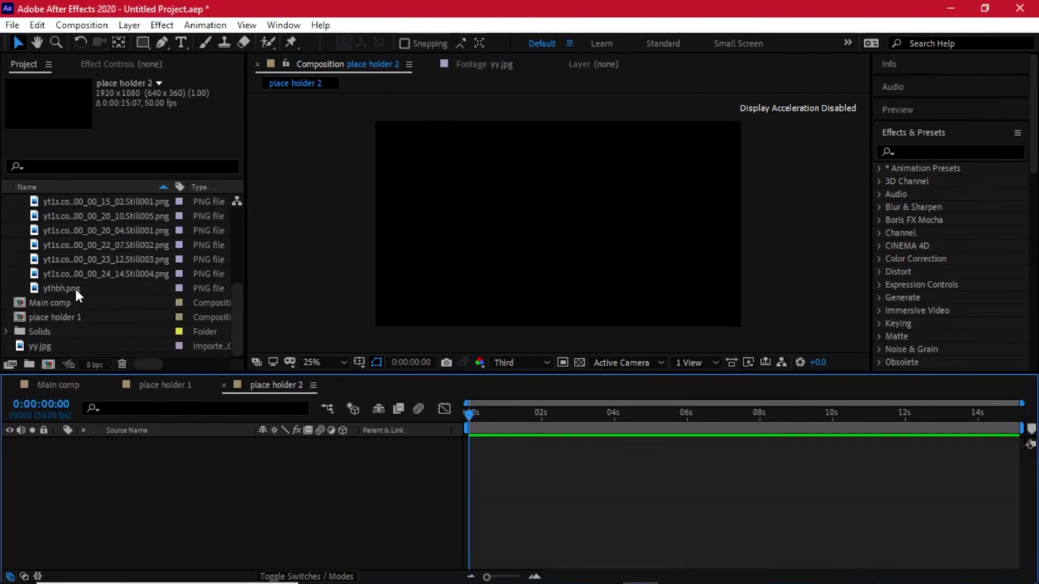
left_click(76, 289)
scroll(89, 274, "up", 4)
scroll(70, 309, "down", 4)
left_click_drag(51, 349, 129, 470)
left_click(68, 444)
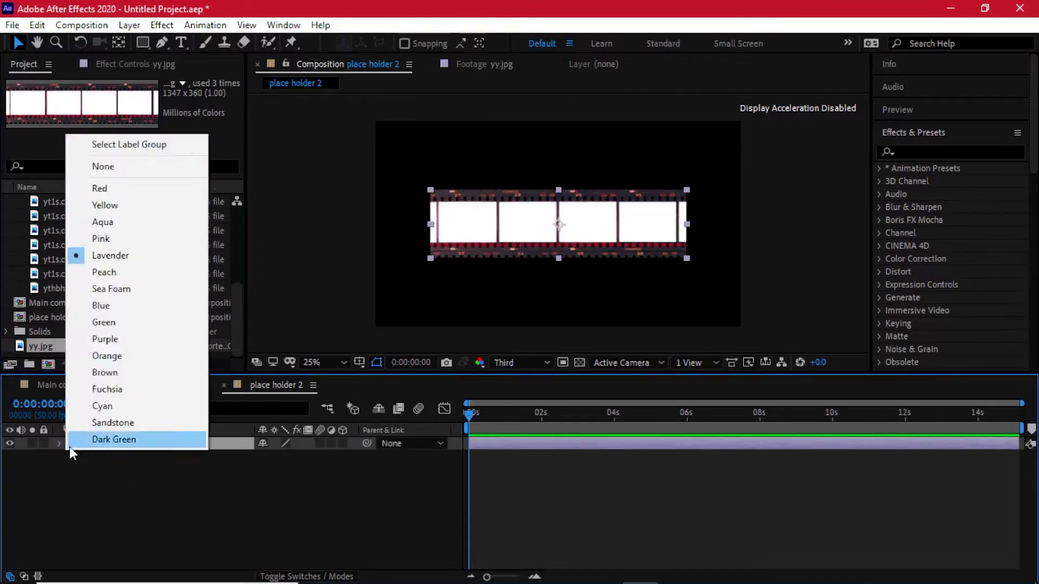
left_click(118, 321)
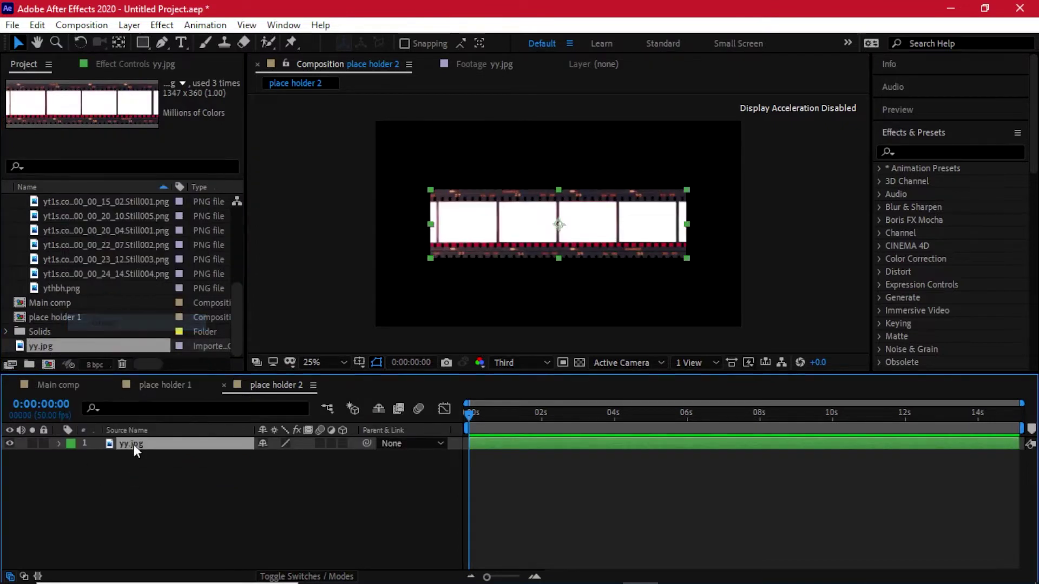
Add the Still005, Still001, Still002 and Still003 PNG images to the place holder 2 composition.
scroll(78, 250, "up", 4)
scroll(76, 255, "down", 2)
left_click(98, 331)
left_click(100, 288, "shift")
left_click_drag(115, 293, 150, 455)
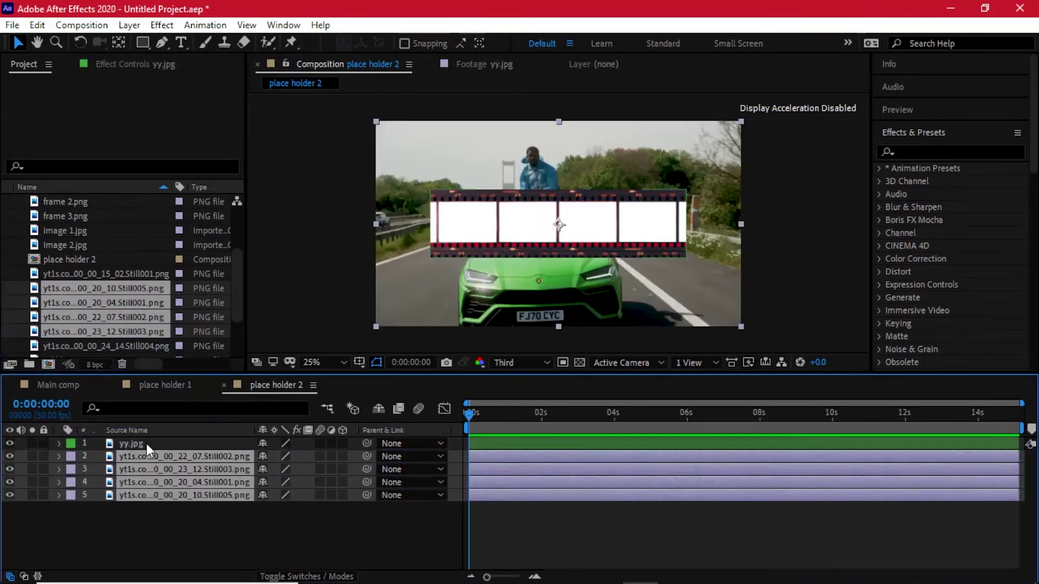
Move yy.jpg beneath the four still images and solo it.
left_click(146, 443)
left_click_drag(159, 451, 160, 506)
left_click(33, 495)
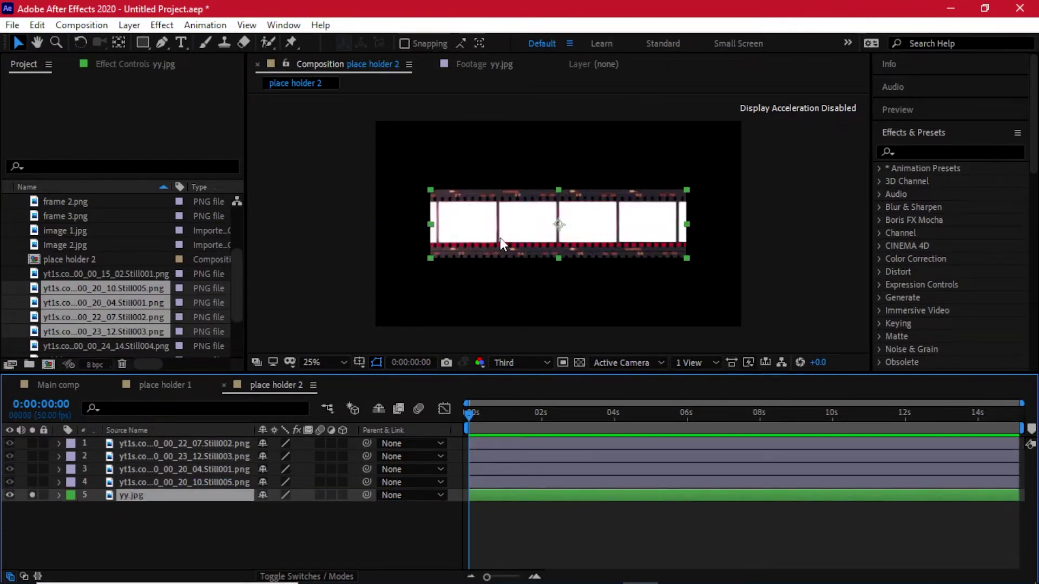
Enlarge yy.jpg until its four frames span the composition, set its X position to 966 and unsolo it.
key("s")
left_click_drag(284, 513, 319, 512)
key("p")
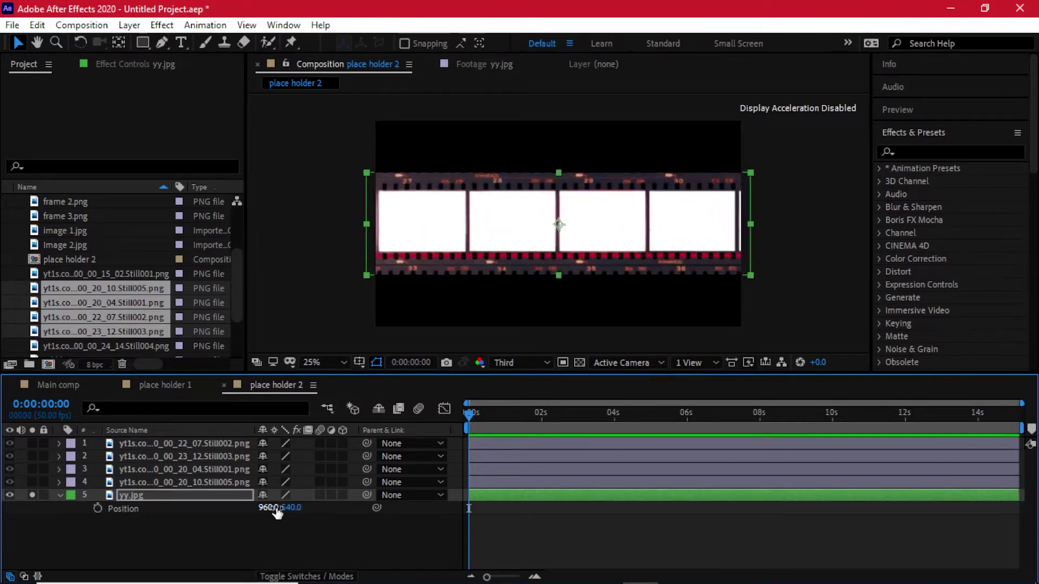
left_click_drag(273, 507, 278, 508)
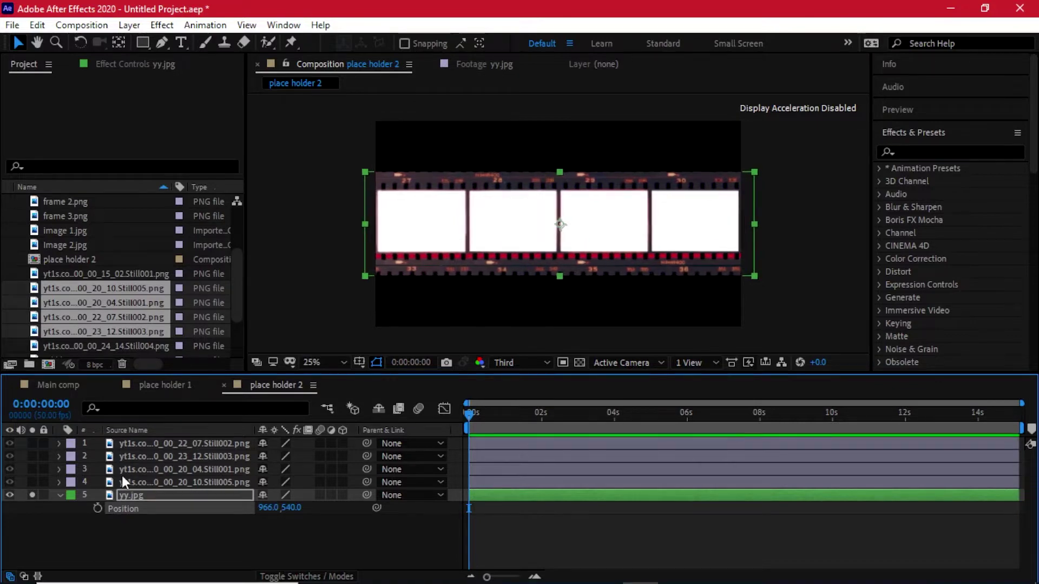
left_click(32, 494)
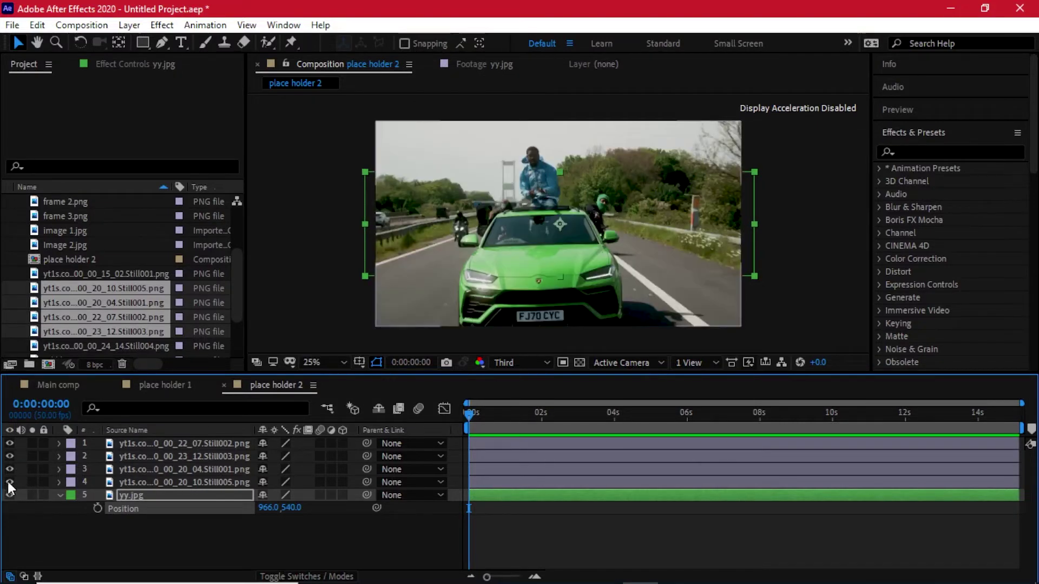
Hide the Still002, Still003 and 20_04 Still001 layers, scale Still005 to 33%, and place it over the strip's second frame.
left_click(9, 482)
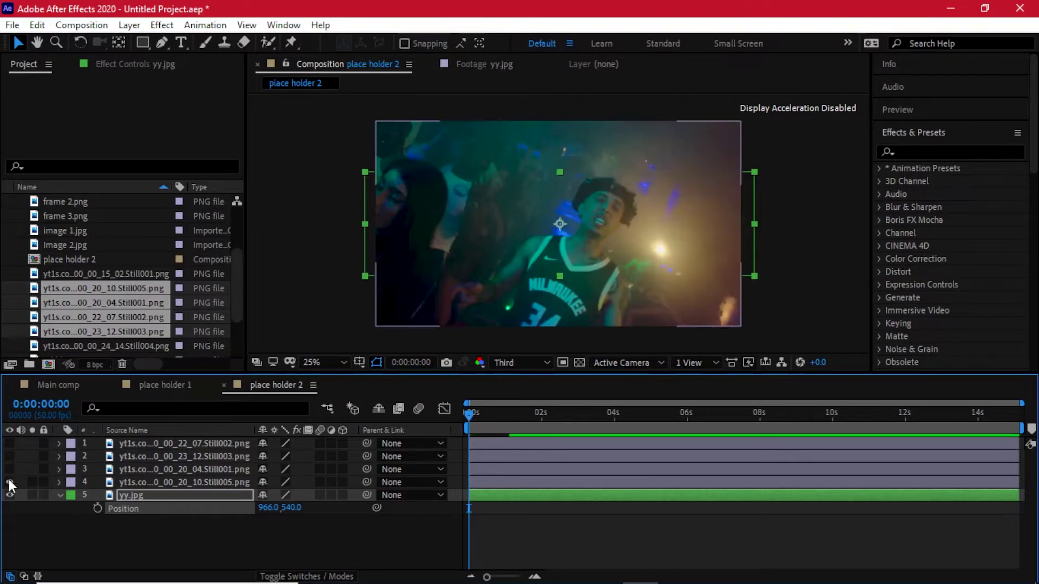
left_click(113, 482)
key("s")
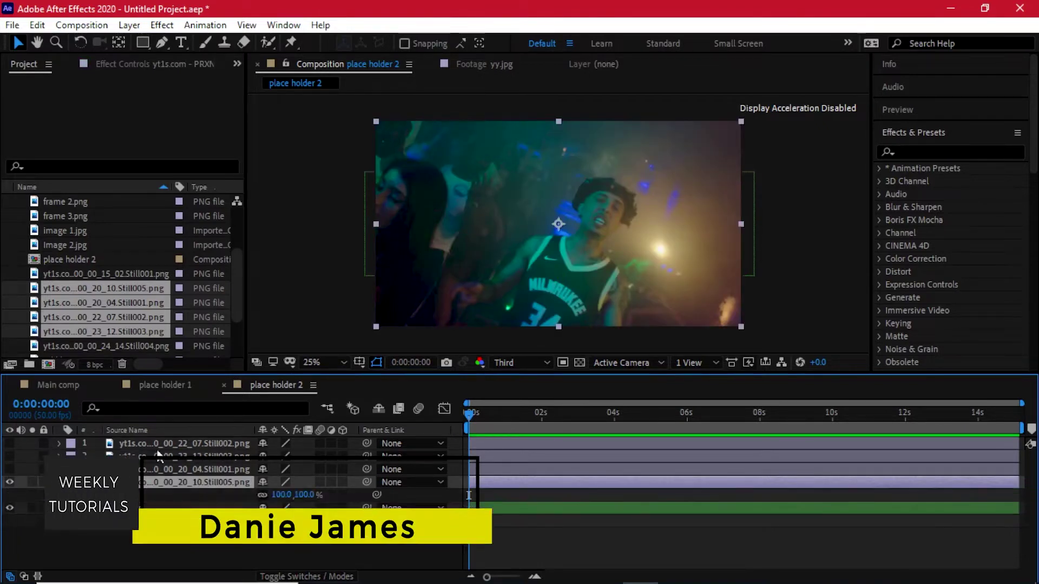
left_click_drag(281, 494, 246, 495)
left_click_drag(594, 227, 560, 232)
key("shift+p")
left_click_drag(279, 495, 279, 495)
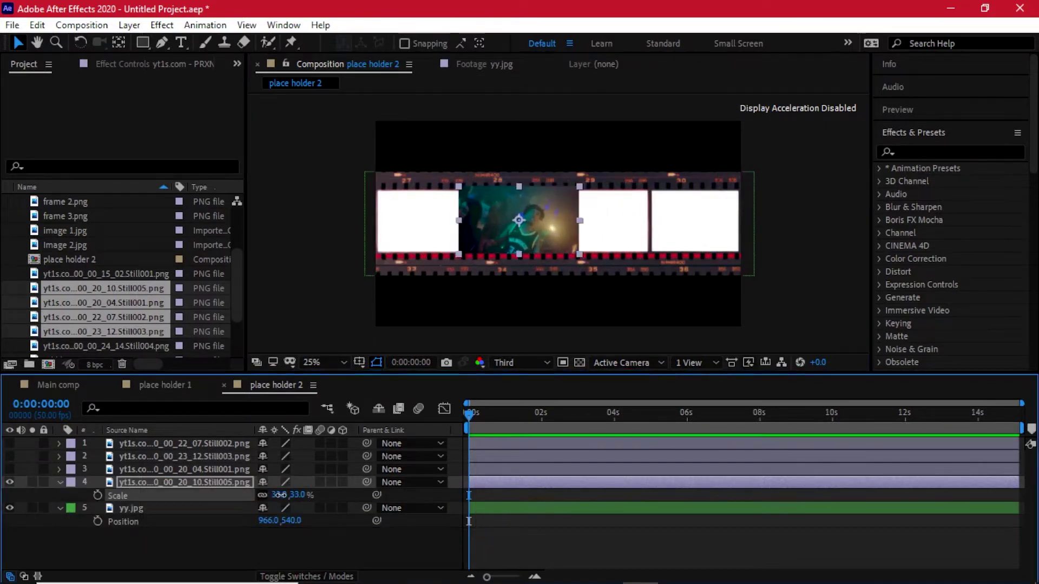
left_click(289, 538)
Lower Still005's opacity to 68%, mask it with a rectangle matching the strip's second frame, and restore full opacity.
left_click(166, 482)
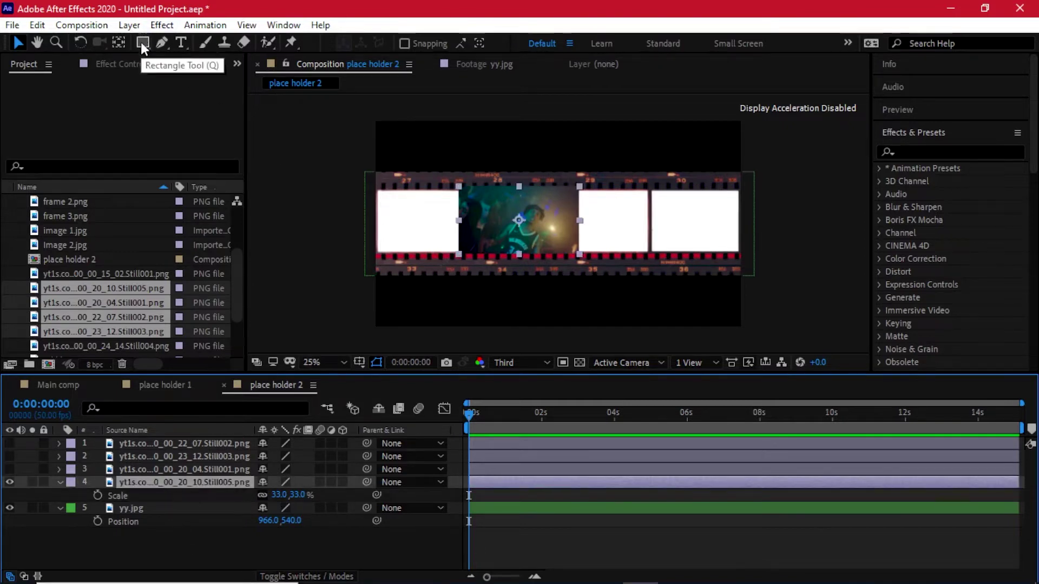
key("t")
left_click_drag(264, 494, 248, 494)
key("q")
scroll(426, 178, "up", 1)
mouse_move(380, 158)
left_mouse_down()
mouse_move(538, 254)
mouse_move(556, 281)
left_mouse_up()
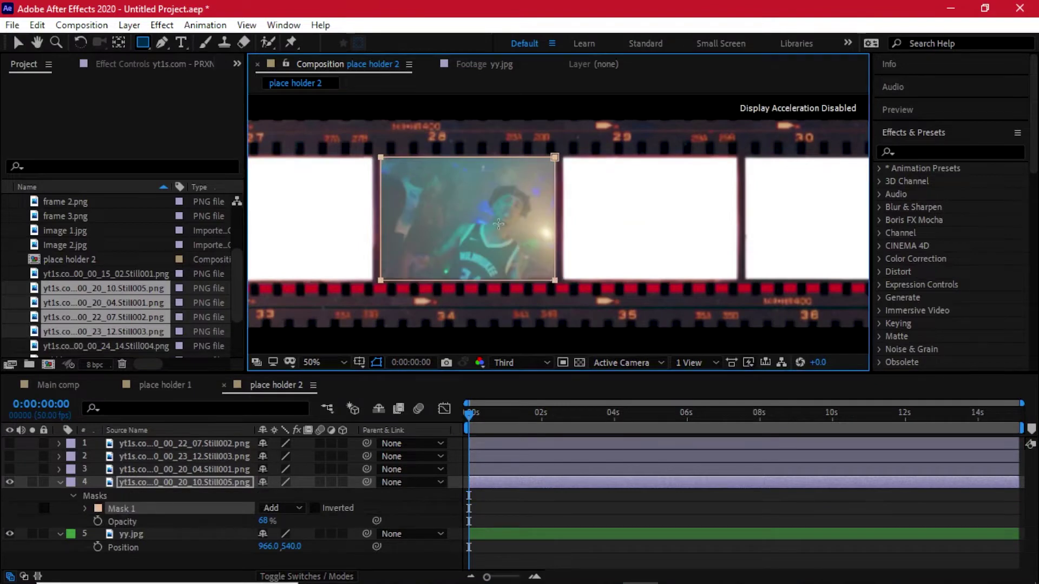
key("v")
left_click(225, 483)
key("t")
left_click_drag(265, 508, 254, 487)
Show the 20_04 Still001 layer, shrink it, make it semi-transparent, and place it over the strip's third frame.
left_click(10, 469)
key("s")
key("t")
left_click_drag(686, 251, 668, 252)
left_click(135, 469)
Mask the 20_04 Still001 layer with a rectangle matching the strip's third frame and restore its opacity to 100%.
left_click(142, 42)
left_click_drag(563, 159, 739, 281)
key("u")
left_click(137, 481)
key("u")
left_click(141, 469)
key("t")
mouse_move(265, 482)
left_mouse_down()
mouse_move(292, 482)
mouse_move(239, 469)
mouse_move(287, 461)
left_mouse_up()
Show the Still003 layer, shrink it, place it over the strip's fourth frame, and lower its opacity.
left_click(9, 456)
key("comma")
left_click(154, 457)
key("s")
key("p")
key("v")
left_click_drag(595, 215, 735, 211)
key("t")
left_click_drag(264, 468, 246, 468)
Mask Still003 with a rectangle matching the strip's fourth frame and restore its opacity to 100%.
key("q")
key("period")
left_click_drag(794, 237, 491, 237)
left_click_drag(263, 468, 252, 468)
left_click_drag(443, 155, 616, 278)
key("t")
left_click_drag(264, 468, 295, 469)
key("ctrl+z")
key("ctrl+shift+z")
left_click(17, 43)
left_click(637, 254)
scroll(431, 236, "down", 2)
scroll(430, 232, "up", 1)
Show and delete the Still002 layer, and add the 00_15_02.Still001.png image in its place.
left_click(9, 443)
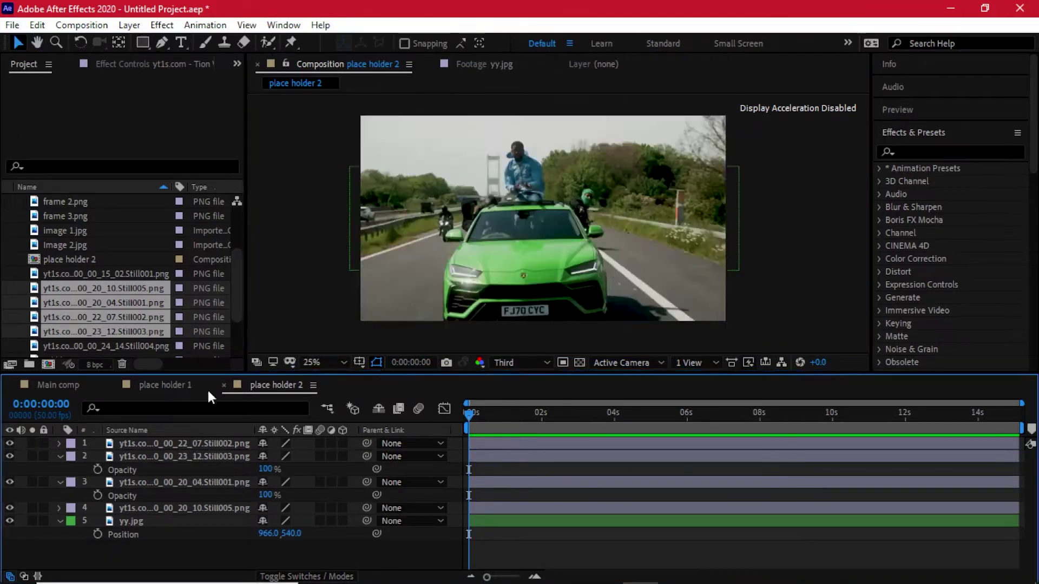
scroll(93, 300, "down", 1)
left_click(93, 299)
left_click(82, 232)
scroll(82, 251, "up", 2)
left_click(159, 443)
key("Delete")
key("ctrl+/")
Scale the 00_15_02.Still001.png layer to 36% and position it over the strip's first frame.
key("s")
left_click_drag(286, 456, 256, 456)
left_click_drag(514, 218, 385, 211)
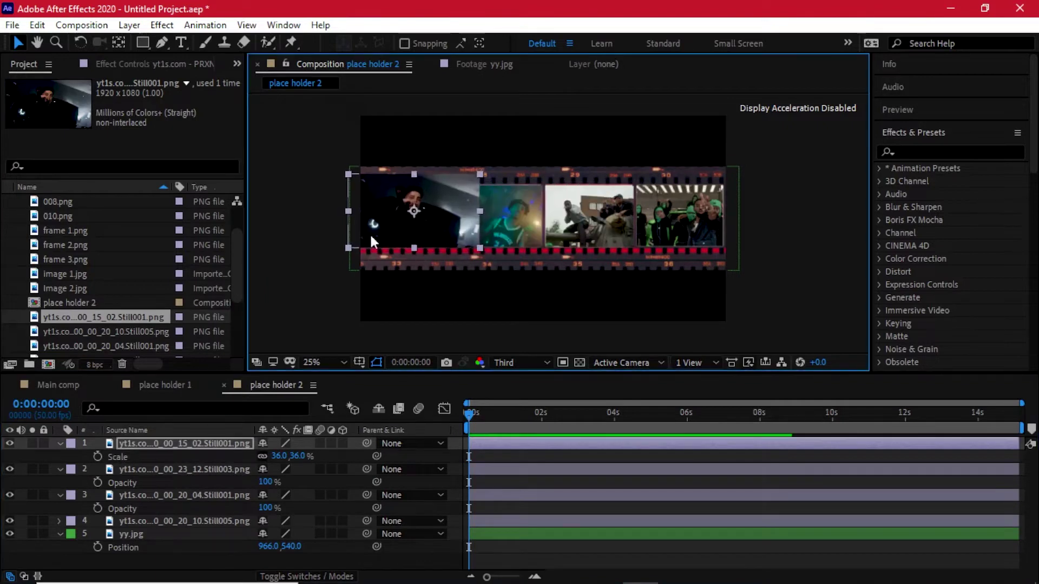
Lower the 00_15_02.Still001.png layer's opacity to 70% and mask it with a rectangle matching the strip's first frame.
key("t")
left_click_drag(265, 456, 248, 456)
scroll(471, 230, "up", 2)
key("h")
left_click_drag(471, 230, 564, 241)
scroll(564, 242, "down", 1)
key("q")
left_click_drag(526, 155, 346, 274)
key("v")
left_click(510, 147)
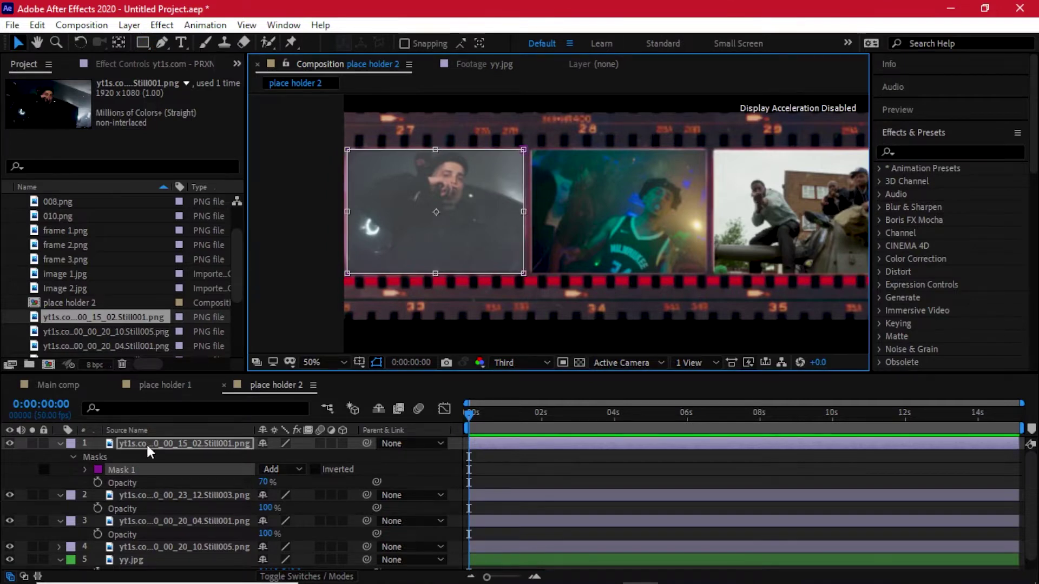
Restore the 00_15_02.Still001.png layer's opacity to 100% and collapse the still layers' properties.
left_click(147, 445)
key("t")
left_click_drag(264, 456, 280, 456)
left_click(142, 495, "shift")
key("t")
key("F2")
scroll(678, 217, "down", 2)
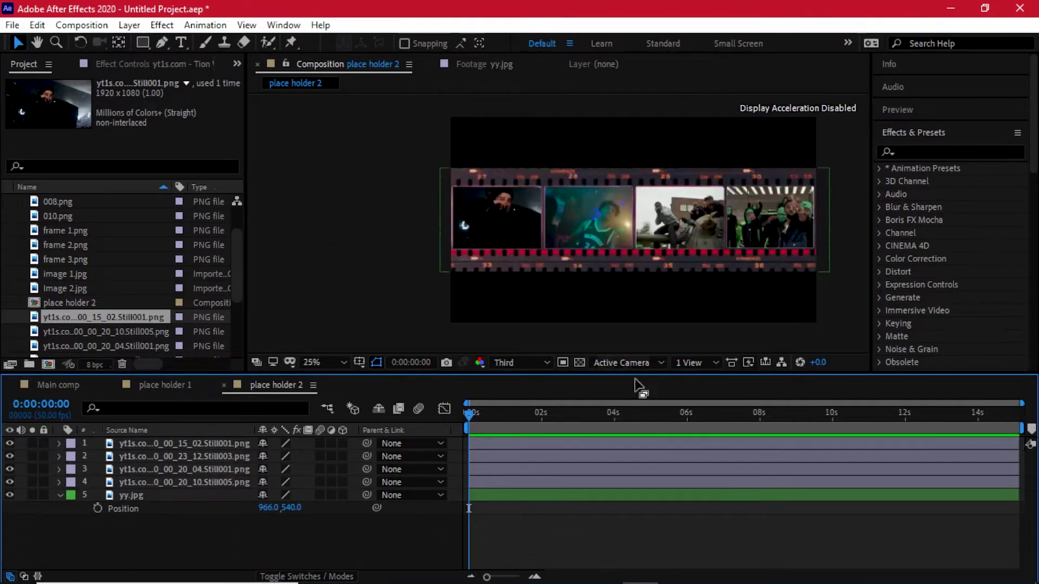
Add a null object to place holder 2 and move it to the top of the layer stack.
left_click_drag(529, 419, 461, 420)
left_click(167, 492)
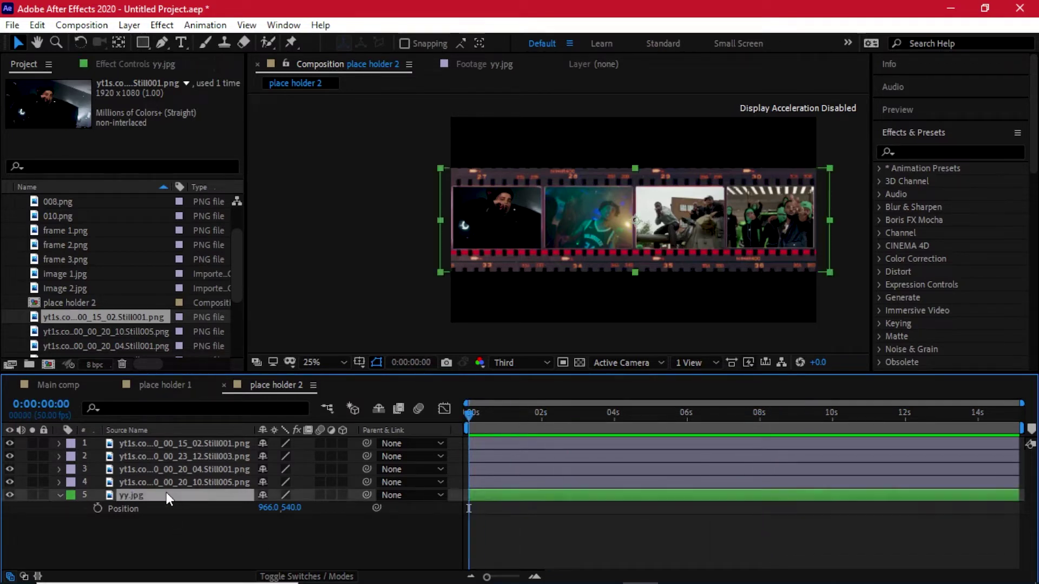
key("p")
right_click(174, 524)
mouse_move(244, 360)
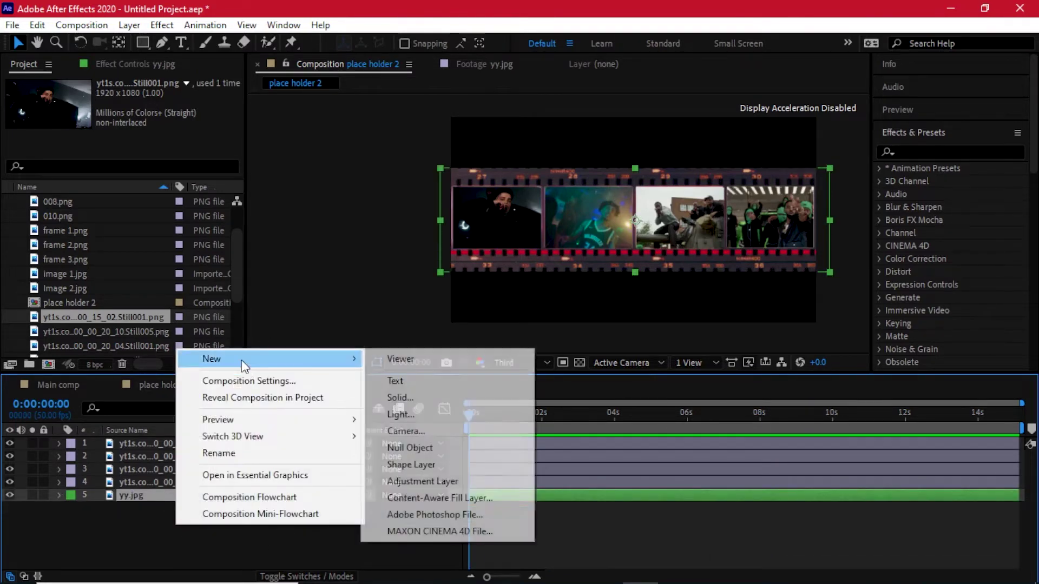
left_click(433, 448)
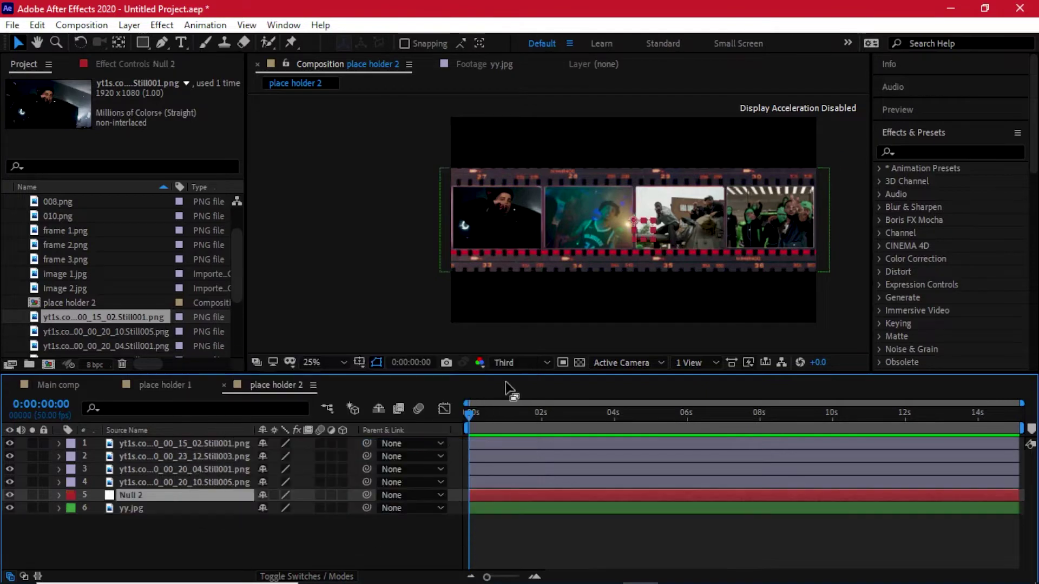
left_click_drag(131, 494, 162, 441)
Parent the four still images and yy.jpg to the null object.
left_click(177, 453)
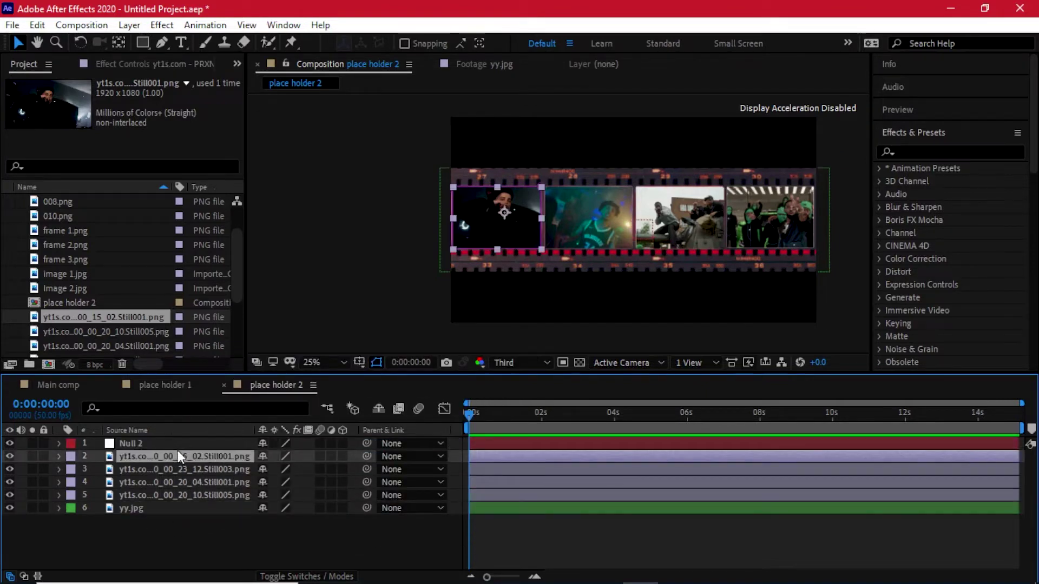
left_click(164, 505, "shift")
left_click_drag(365, 484, 193, 446)
left_click(189, 541)
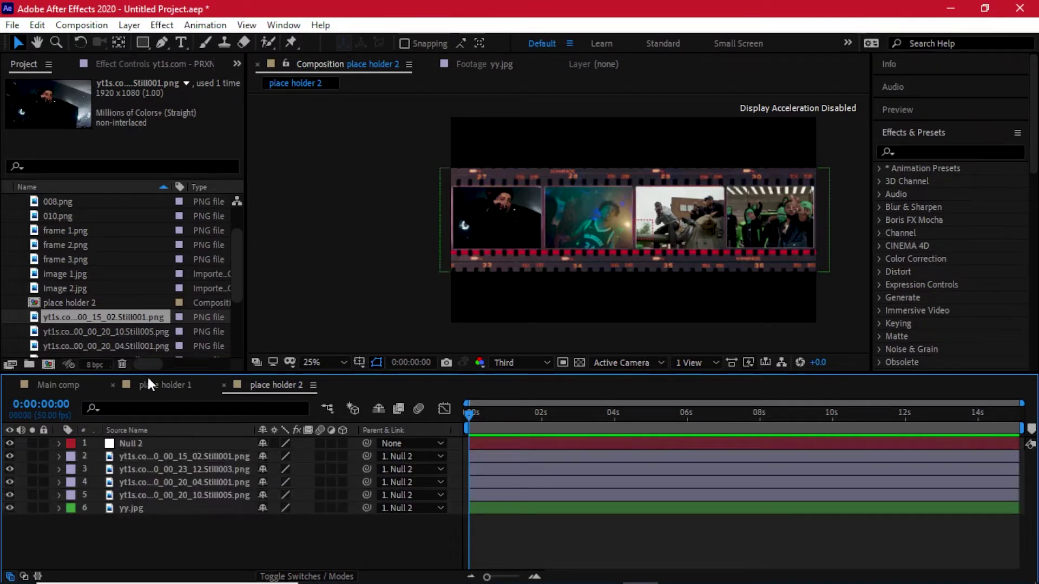
Open Main comp and delete its yy.jpg layer.
left_click(58, 385)
left_click(138, 441)
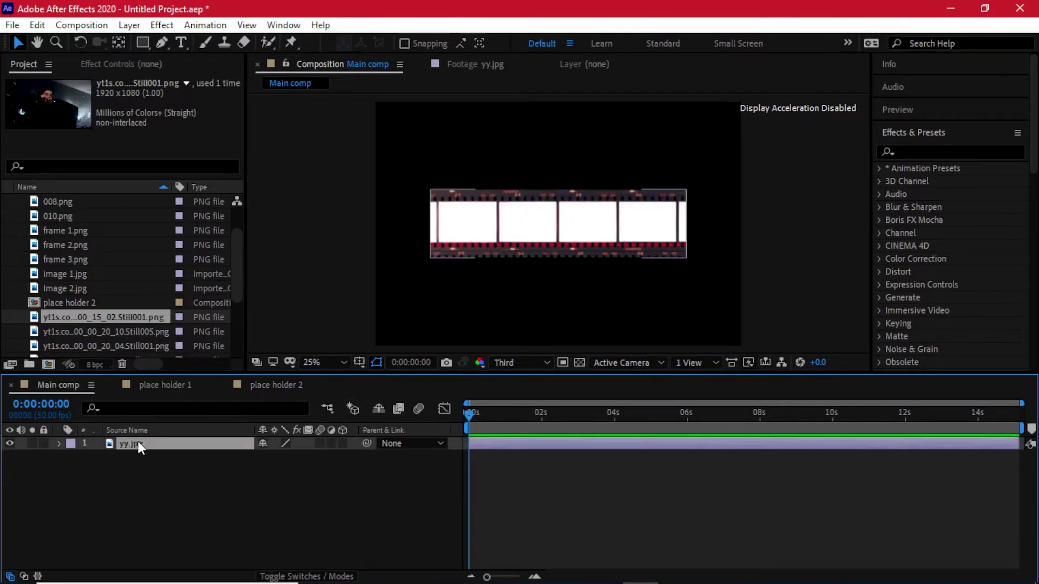
key("Delete")
key("comma")
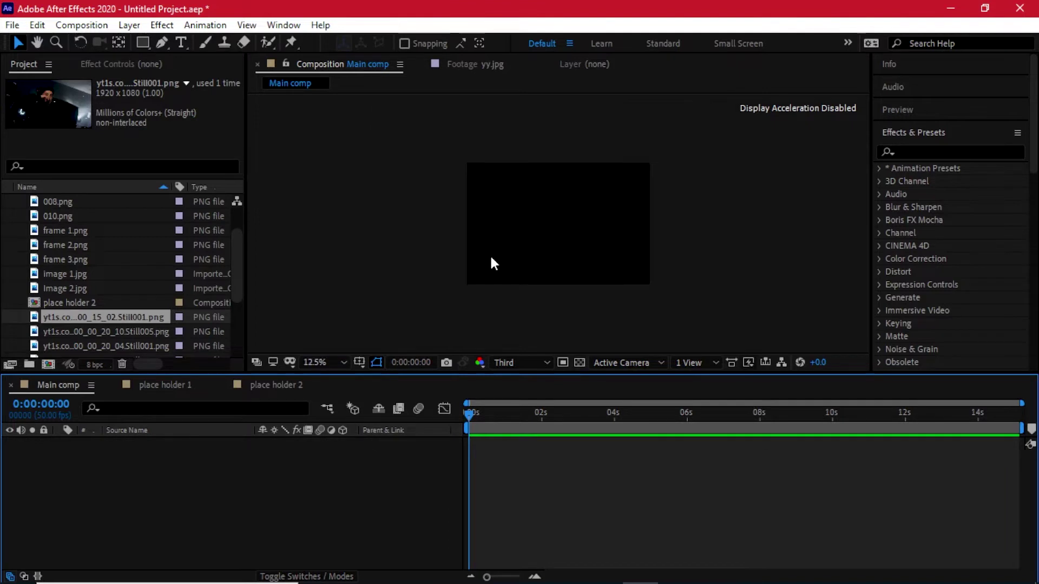
key("period")
key("comma")
key("period")
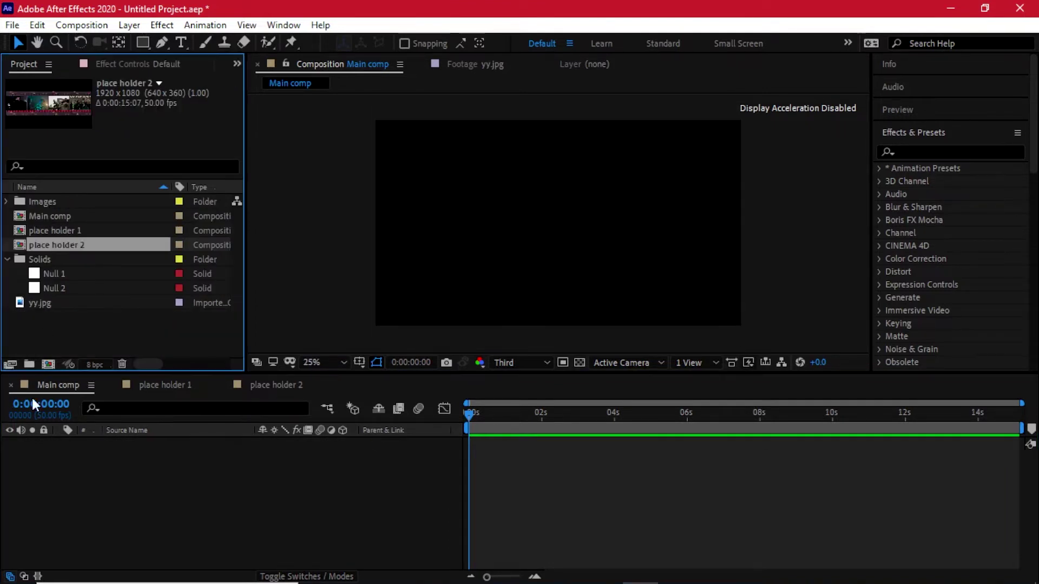
Check Main comp's composition settings without changing them, and look at the place holder 1 composition.
left_click(41, 385)
left_click(82, 25)
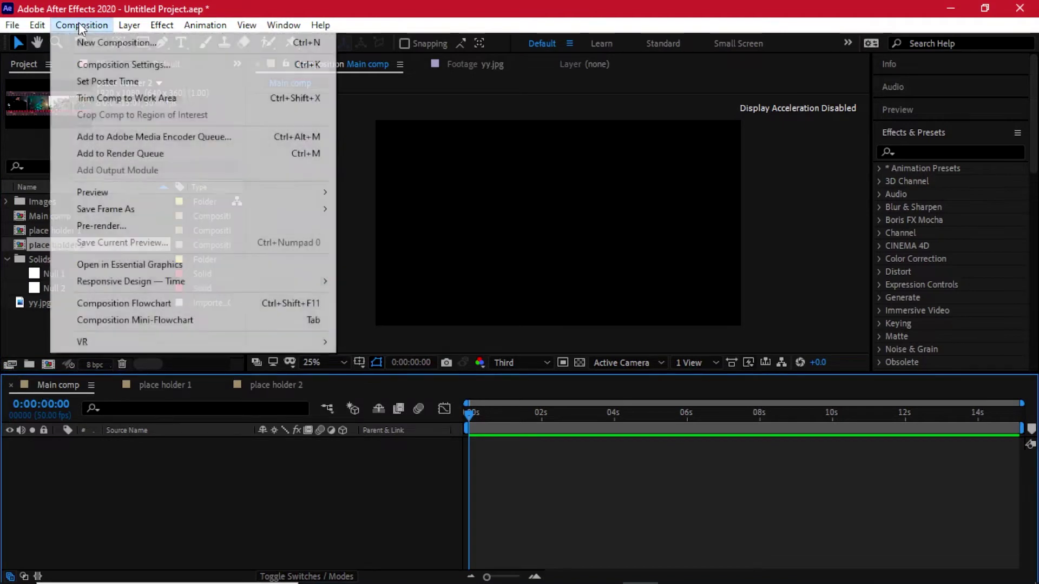
left_click(95, 64)
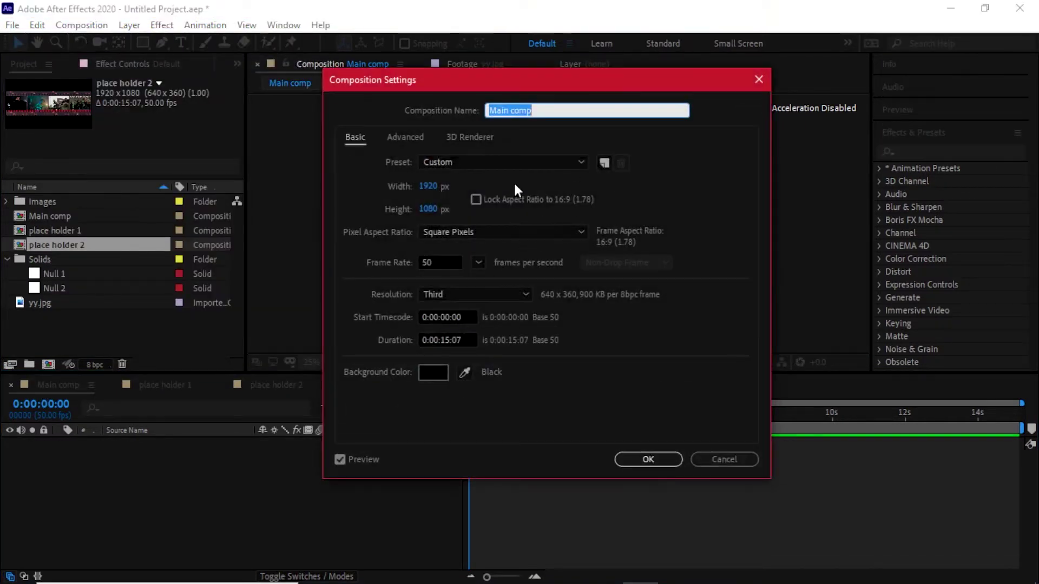
left_click(738, 460)
left_click(177, 384)
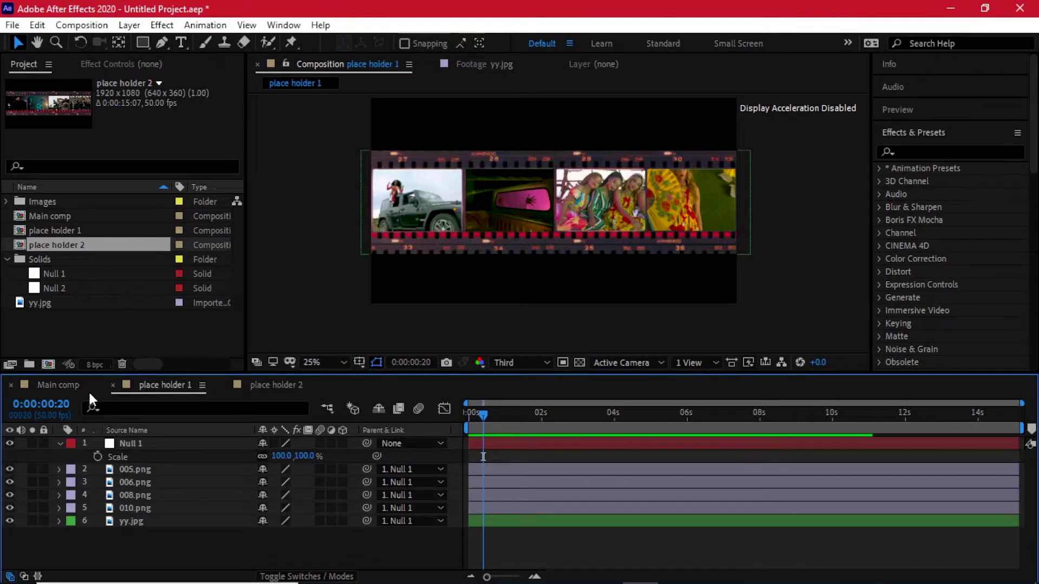
Add place holder 1 to Main comp and enlarge it slightly beyond the composition's edges.
left_click(57, 381)
left_click_drag(59, 232, 155, 480)
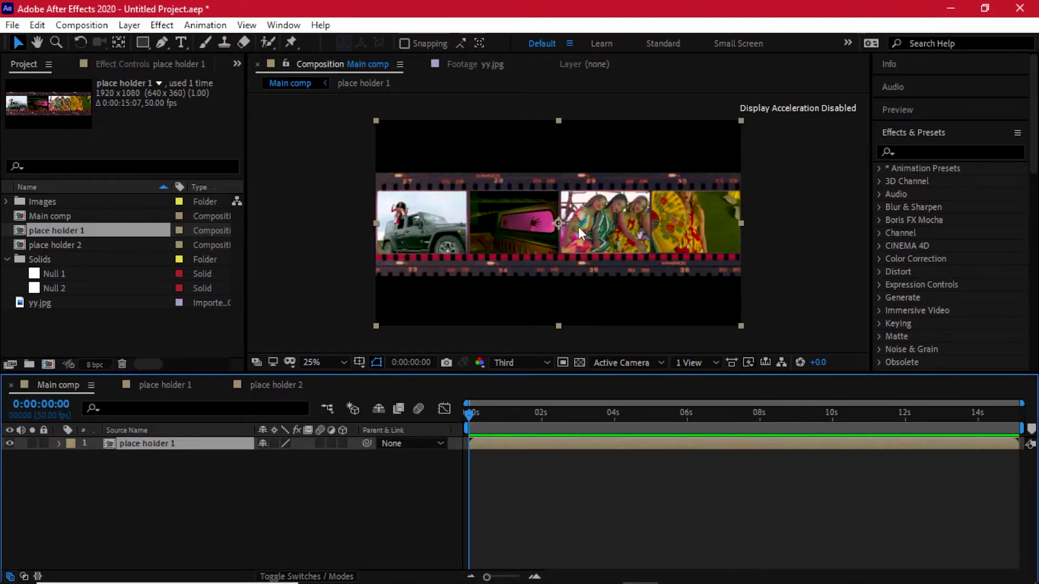
left_click(204, 492)
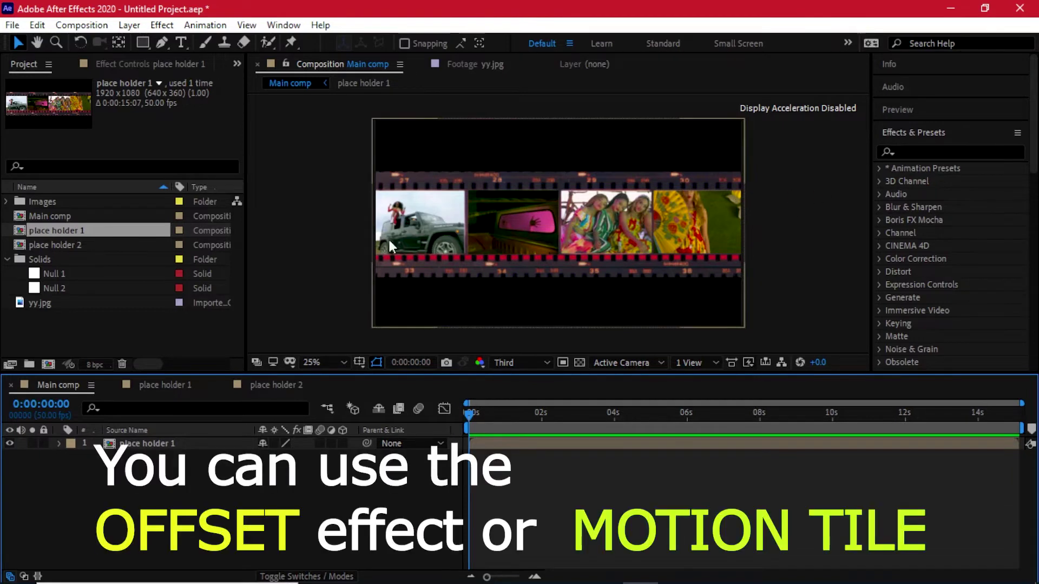
left_click(561, 273)
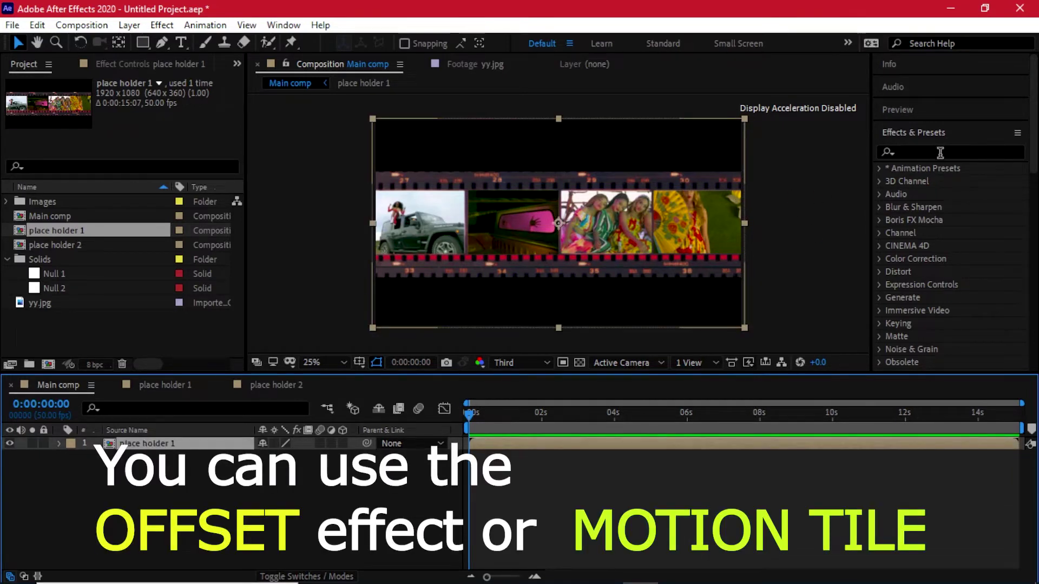
Find the Motion Tile effect and apply it to the place holder 1 layer.
left_click(939, 153)
type("motion")
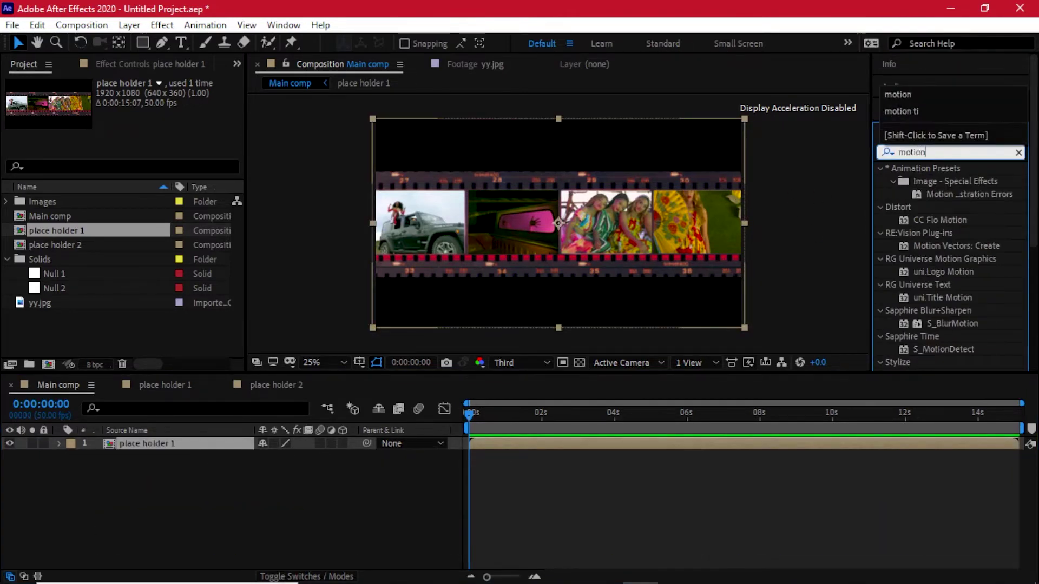
type(" tile")
left_click_drag(949, 184, 217, 443)
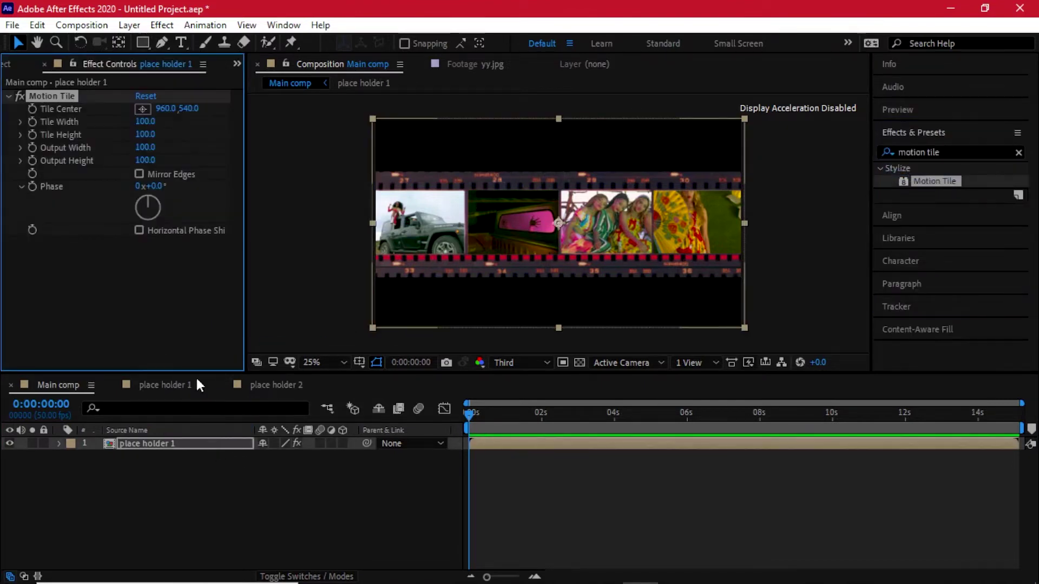
Keyframe Motion Tile's Tile Center at the start and increase its X value at 0:00:04:39 so the strip scrolls horizontally.
left_click(163, 444)
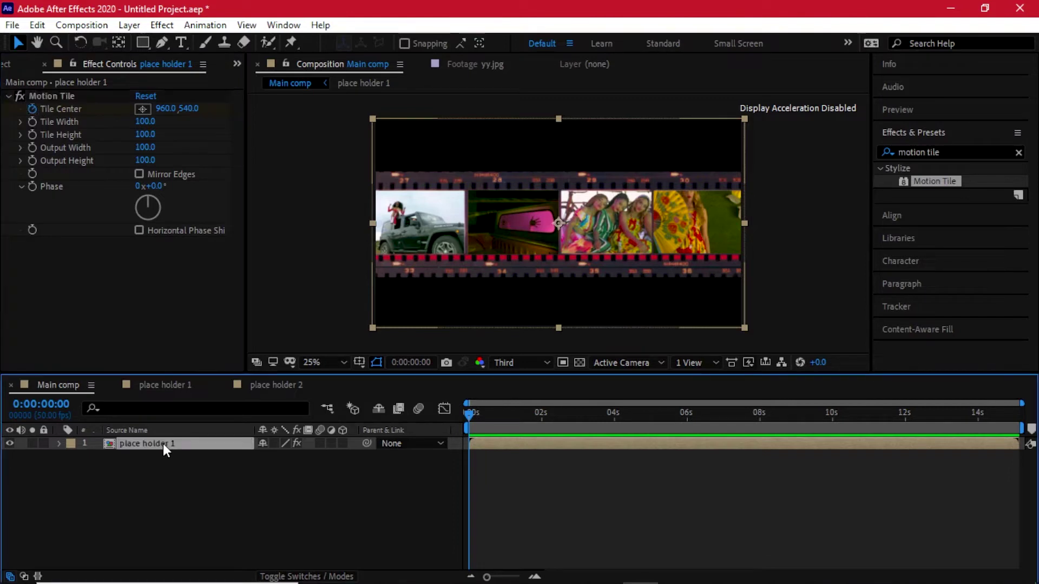
key("u")
left_click_drag(626, 414, 636, 448)
left_click_drag(579, 432, 644, 423)
left_click_drag(159, 109, 653, 137)
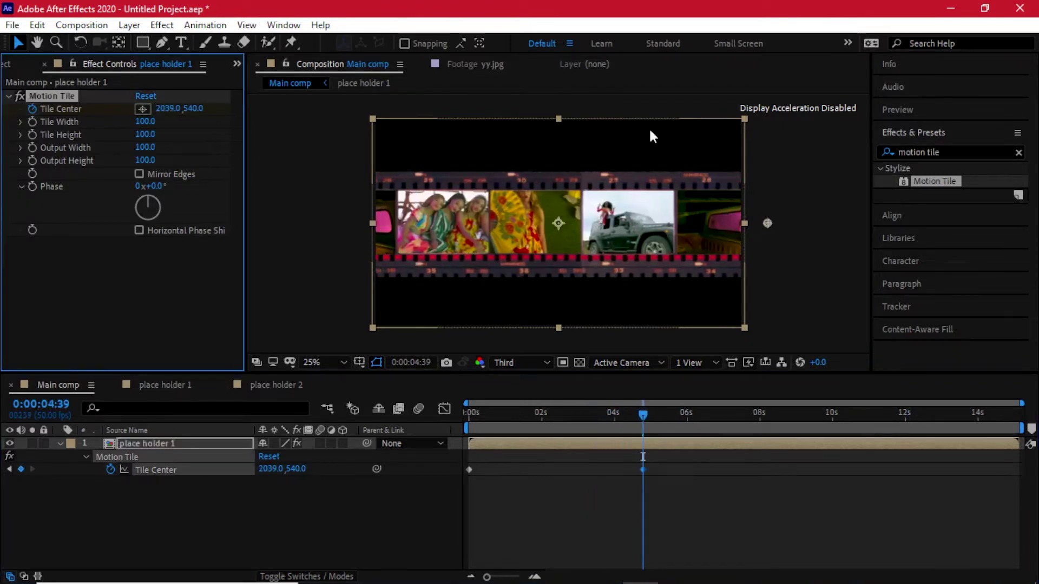
left_click_drag(163, 110, 925, 107)
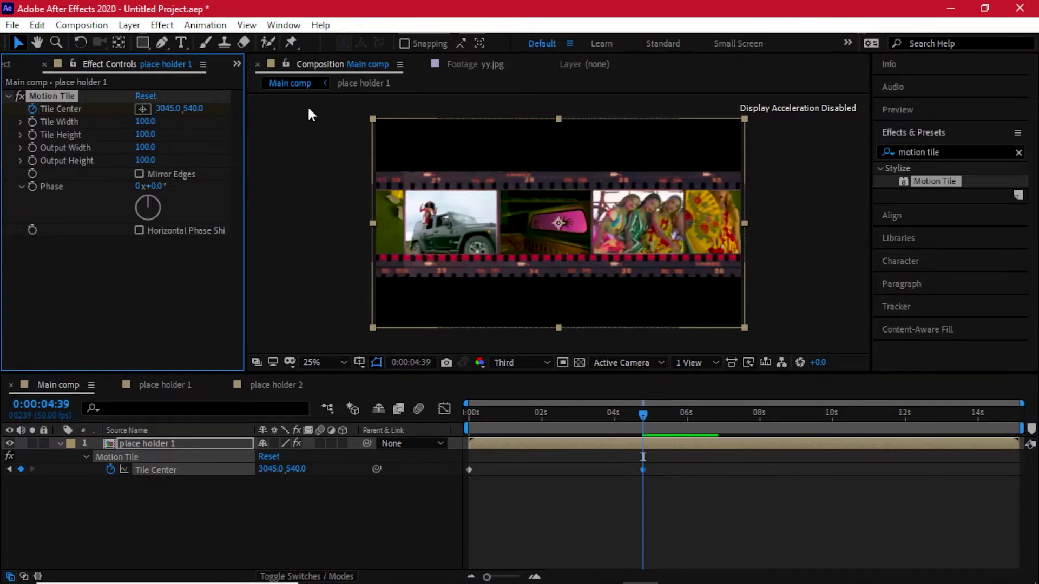
left_click_drag(164, 112, 685, 119)
left_click_drag(164, 114, 728, 433)
Preview the scrolling strip and raise the Tile Center's X value to 8604 at the second keyframe.
left_click(475, 420)
left_click(412, 492)
key("space")
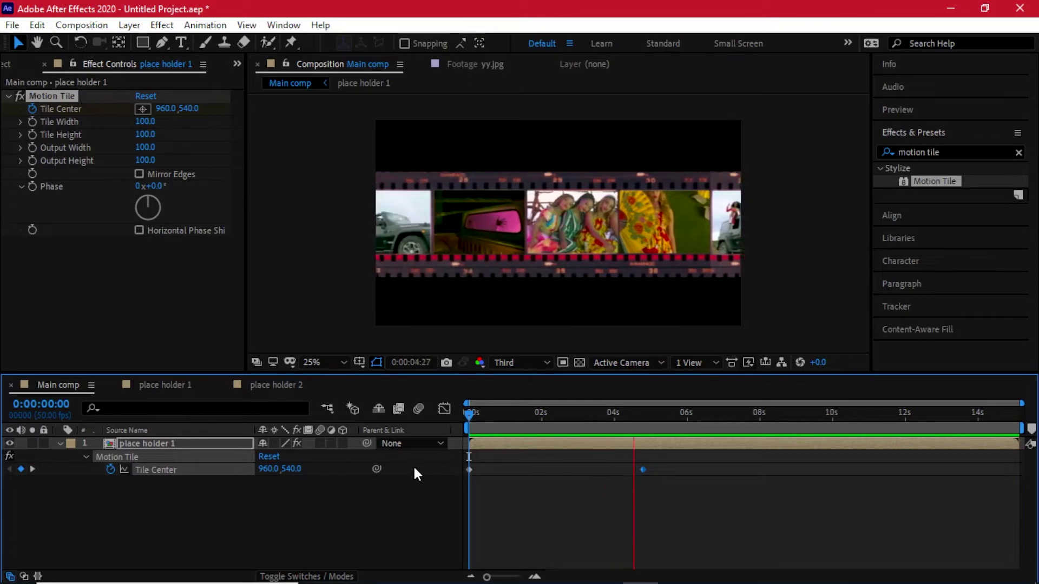
left_click(623, 413)
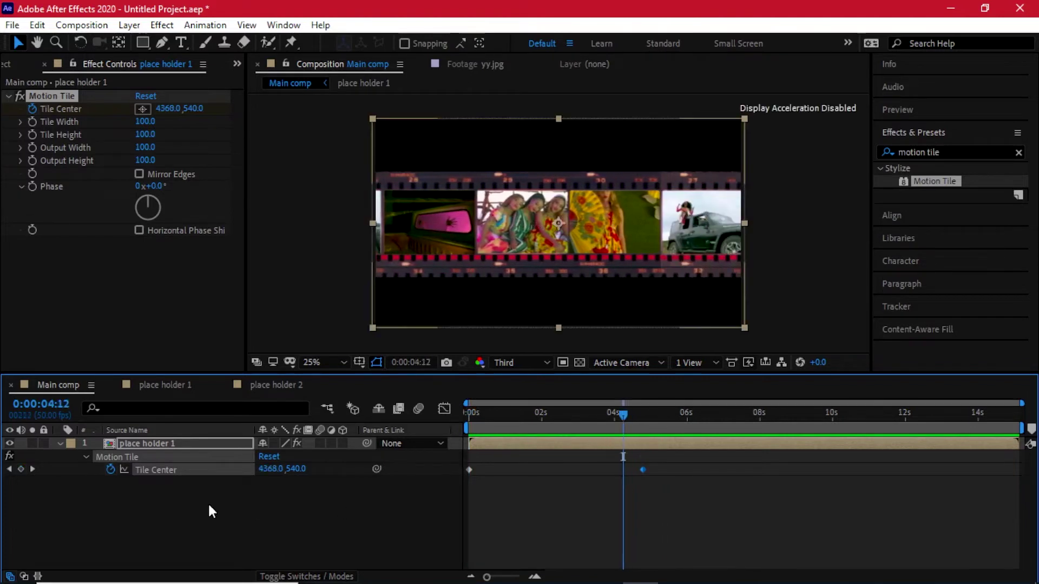
left_click(31, 469)
left_click_drag(273, 475, 754, 422)
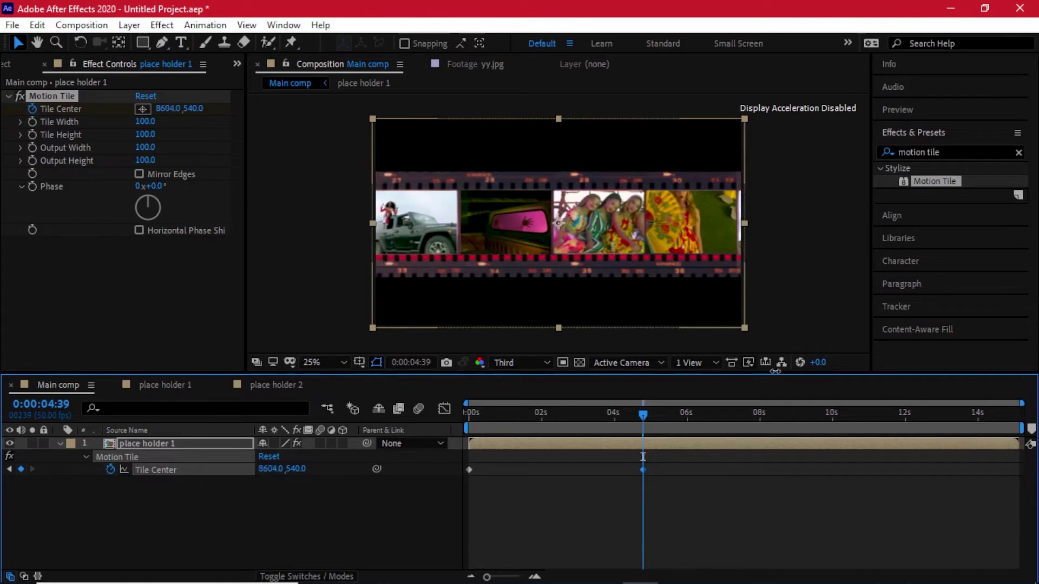
Preview the faster scroll, move the second Tile Center keyframe to about 6.5 seconds, and replay the animation.
key("space")
key("Home")
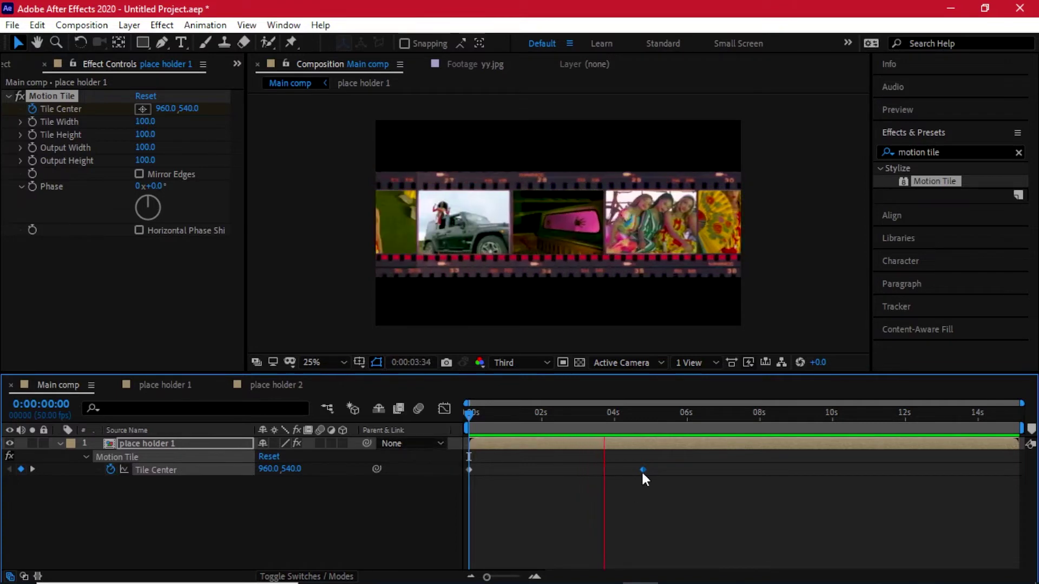
key("space")
left_click_drag(644, 469, 704, 470)
key("Home")
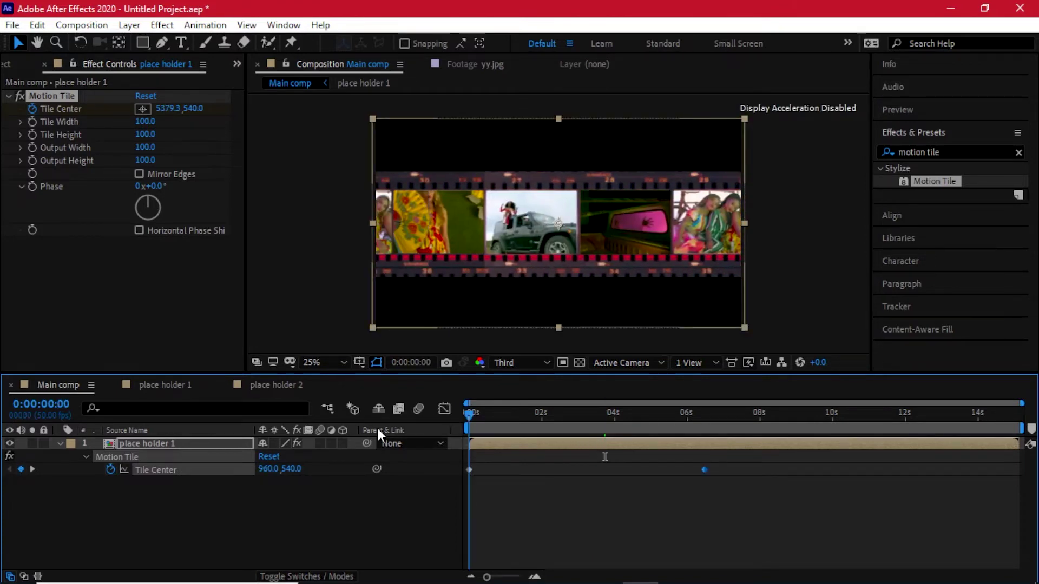
key("space")
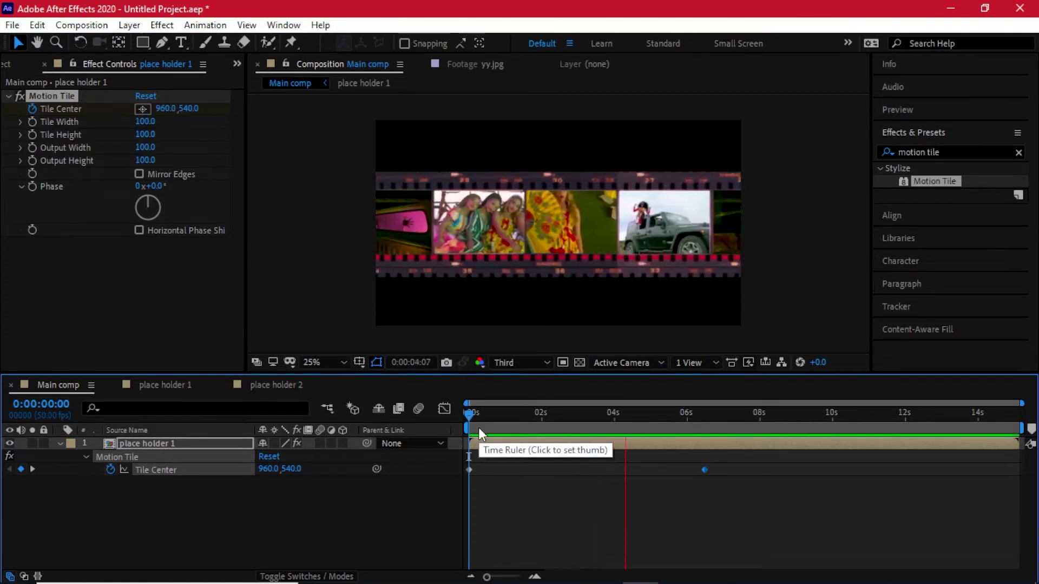
Select both Tile Center keyframes on the place holder 1 layer and apply Easy Ease to them.
left_click(588, 505)
left_click_drag(782, 460, 462, 478)
right_click(471, 468)
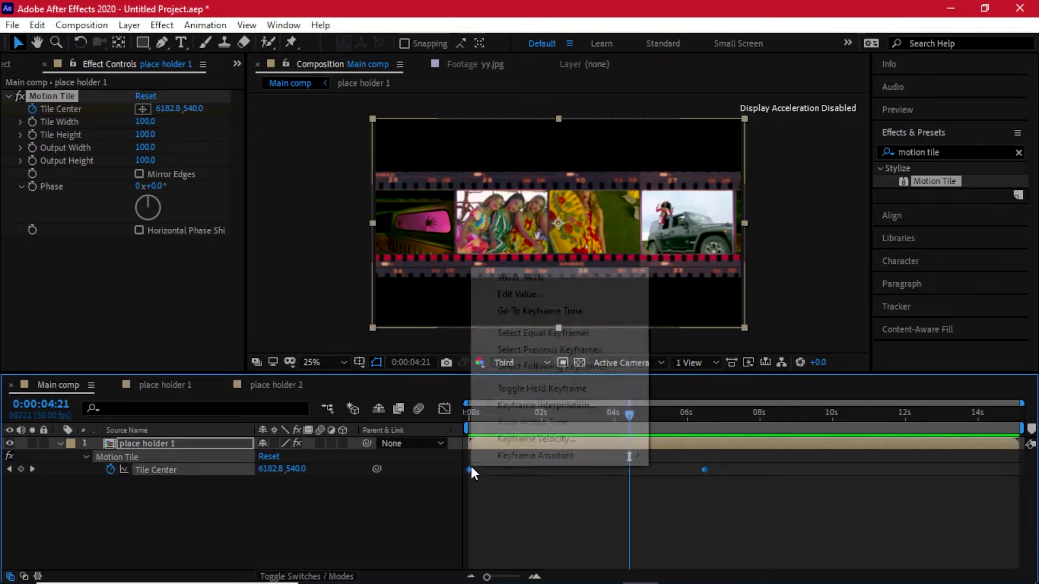
mouse_move(551, 458)
left_click(727, 353)
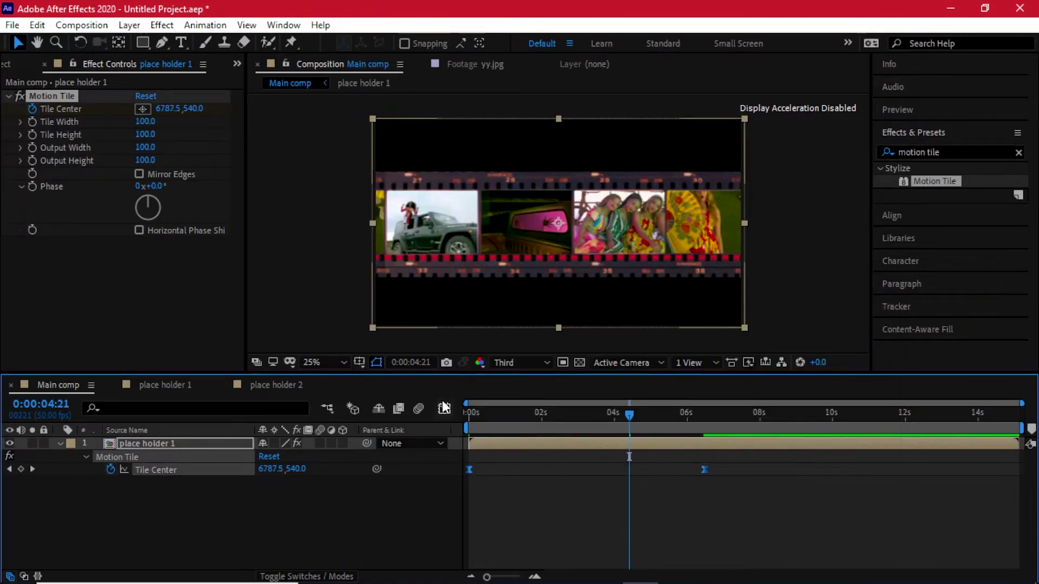
Shape place holder 1's Tile Center speed graph into a sharp peak midway between the keyframes and preview the scroll from the start.
key("shift+F3")
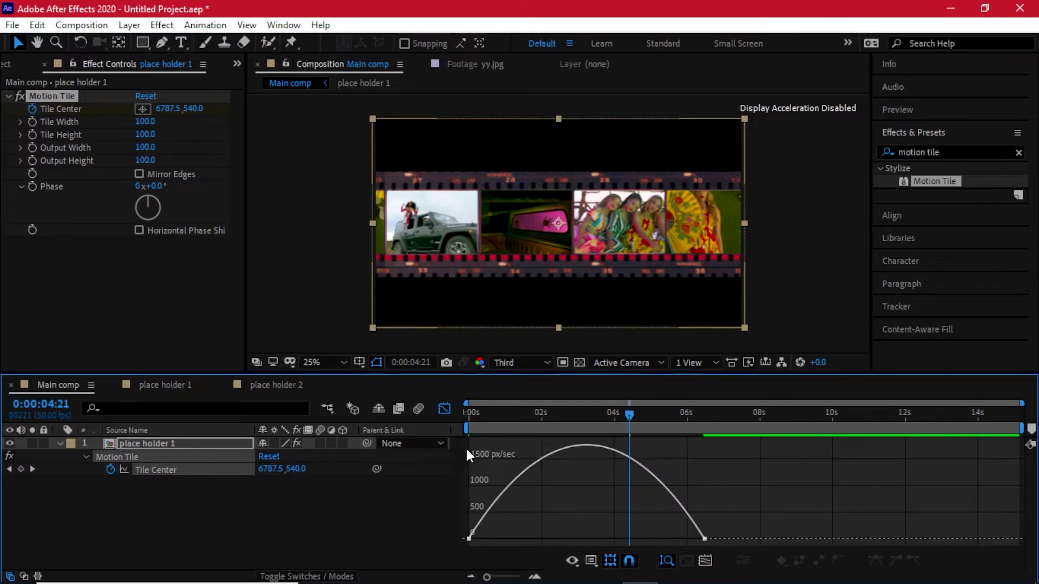
right_click(555, 485)
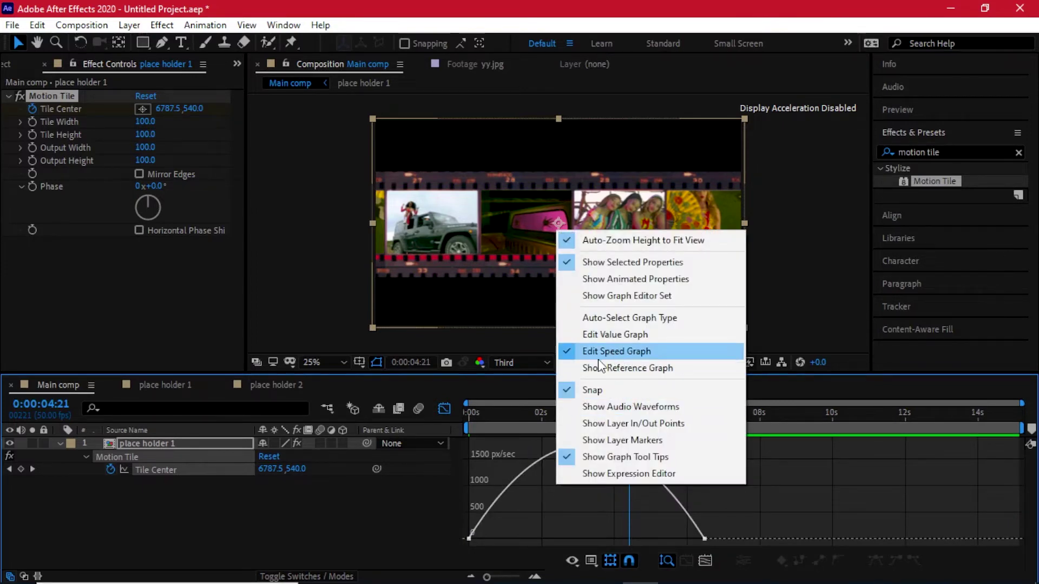
left_click_drag(749, 469, 455, 486)
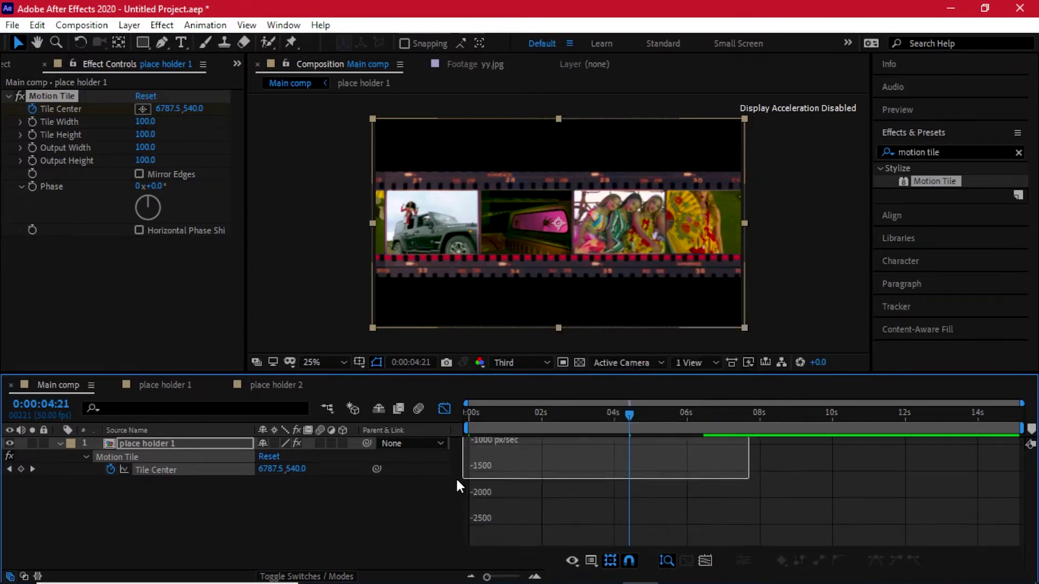
scroll(541, 484, "up", 3)
left_click_drag(509, 534, 579, 531)
left_click_drag(654, 538, 579, 537)
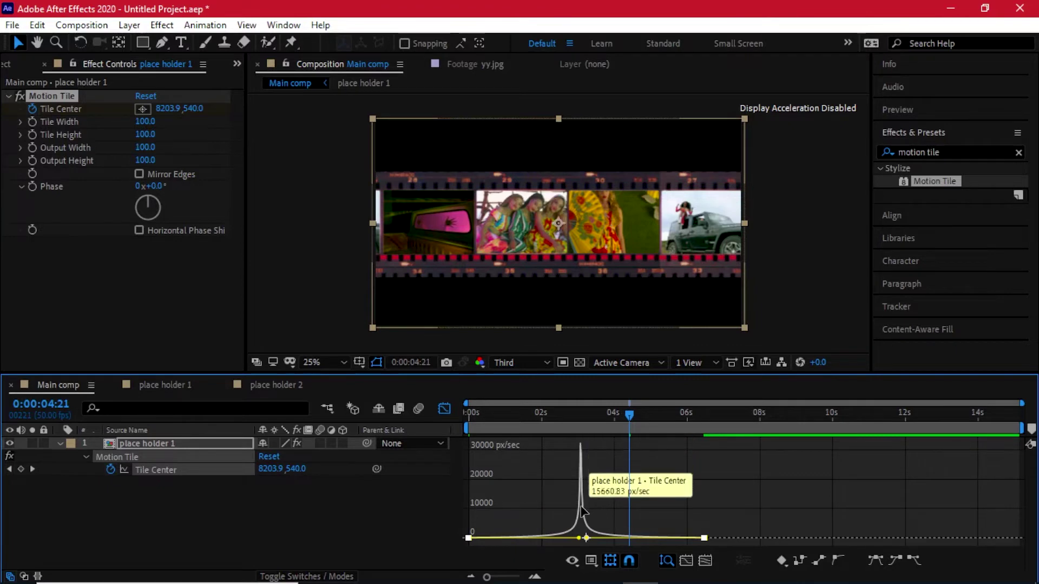
left_click(444, 410)
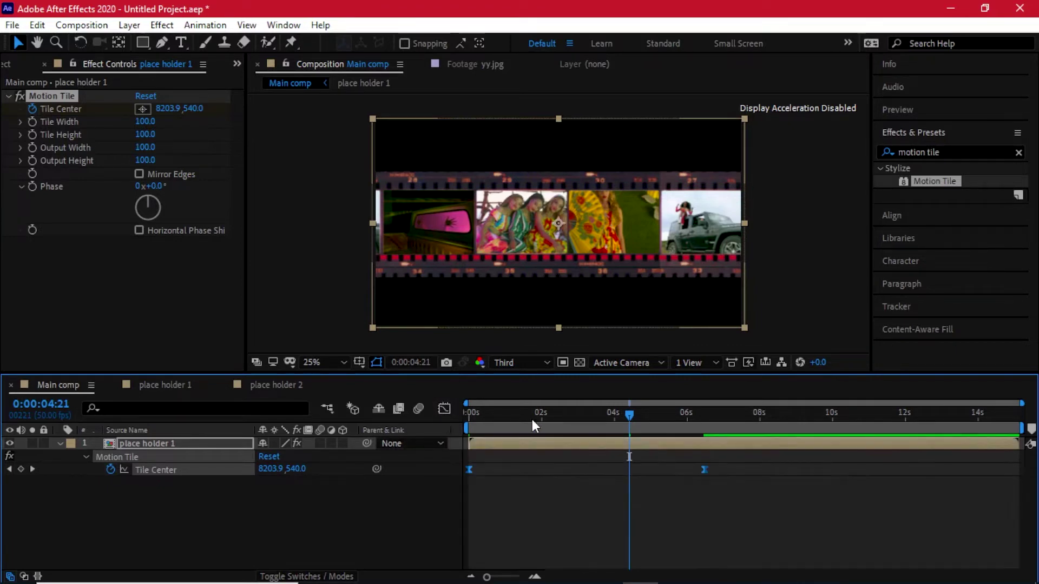
key("Home")
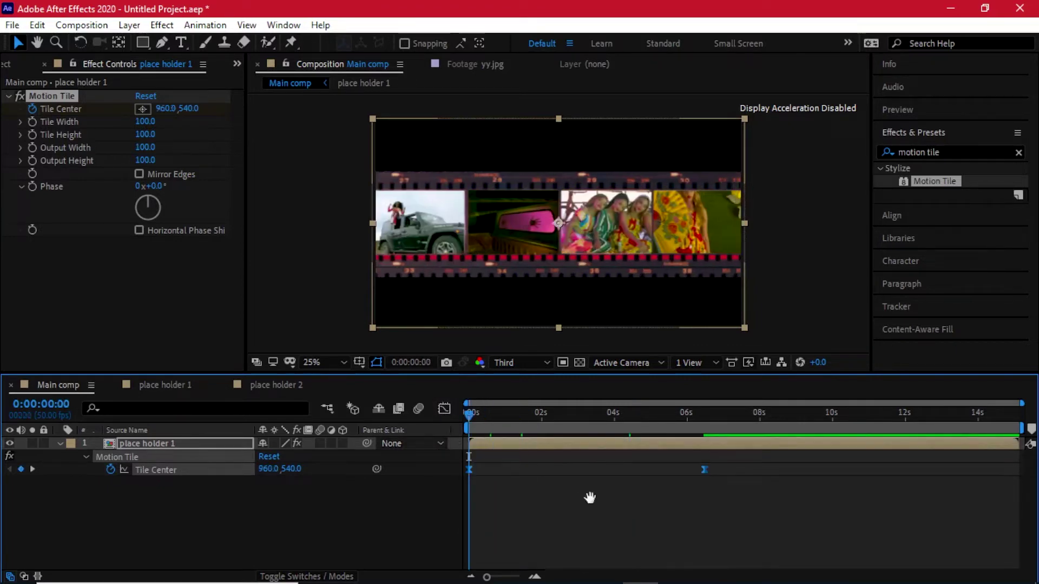
key("space")
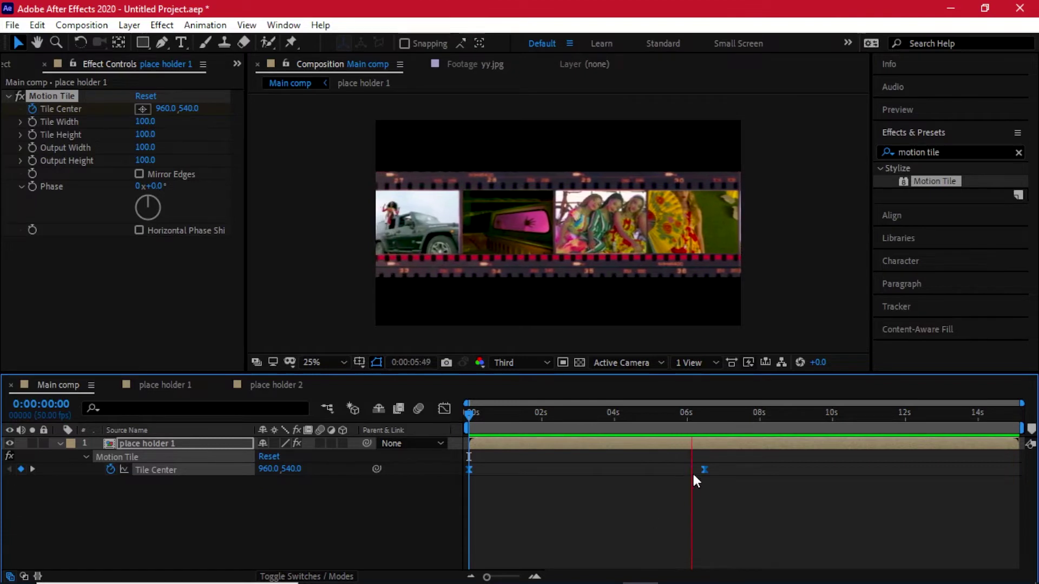
mouse_move(695, 419)
left_mouse_down()
mouse_move(690, 428)
mouse_move(700, 427)
left_mouse_up()
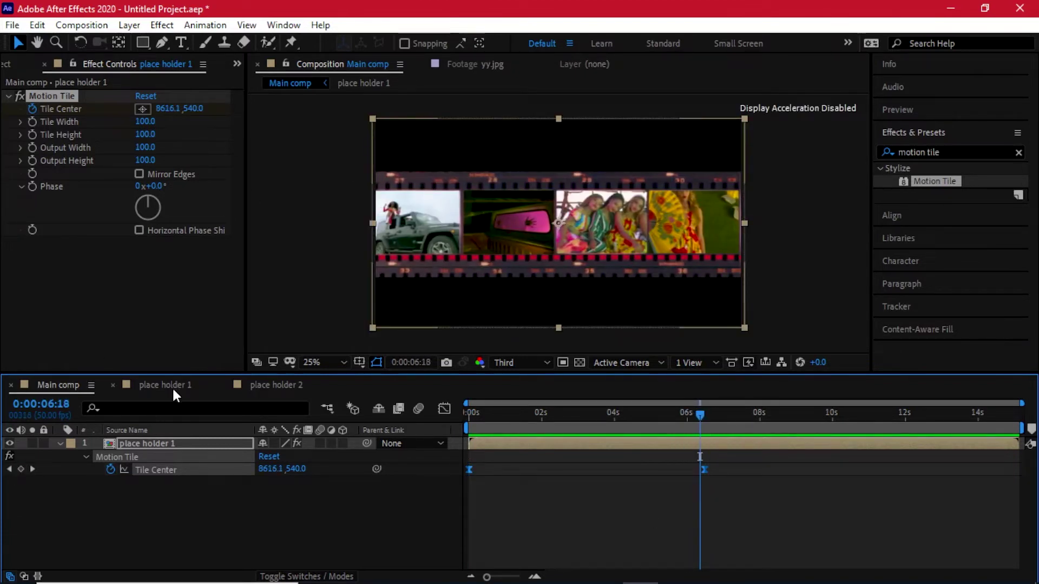
Add the place holder 2 composition beneath place holder 1 in Main comp and lower its position so its strip sits directly below the first.
left_click(159, 444)
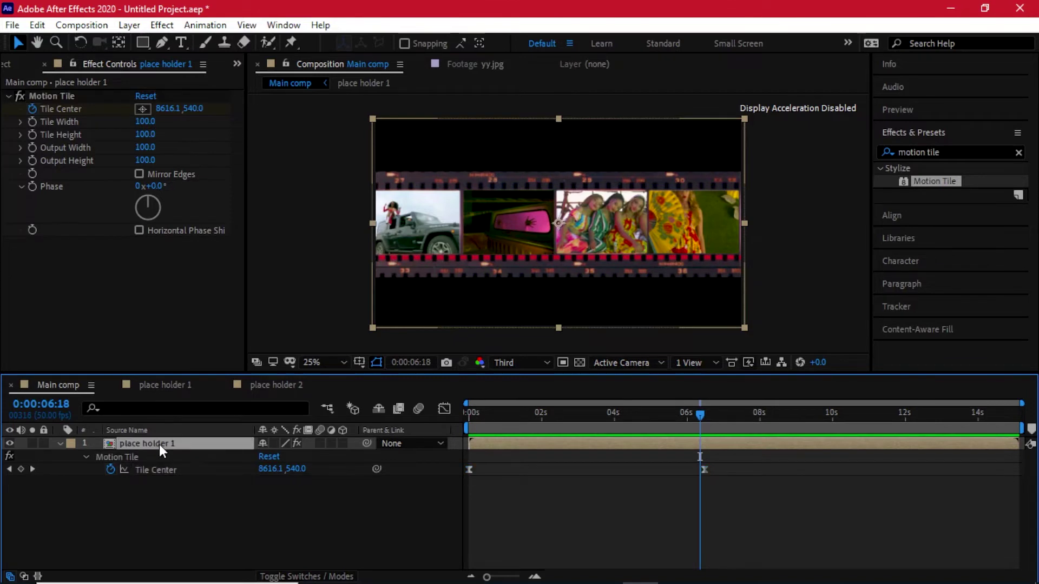
key("u")
left_click(8, 65)
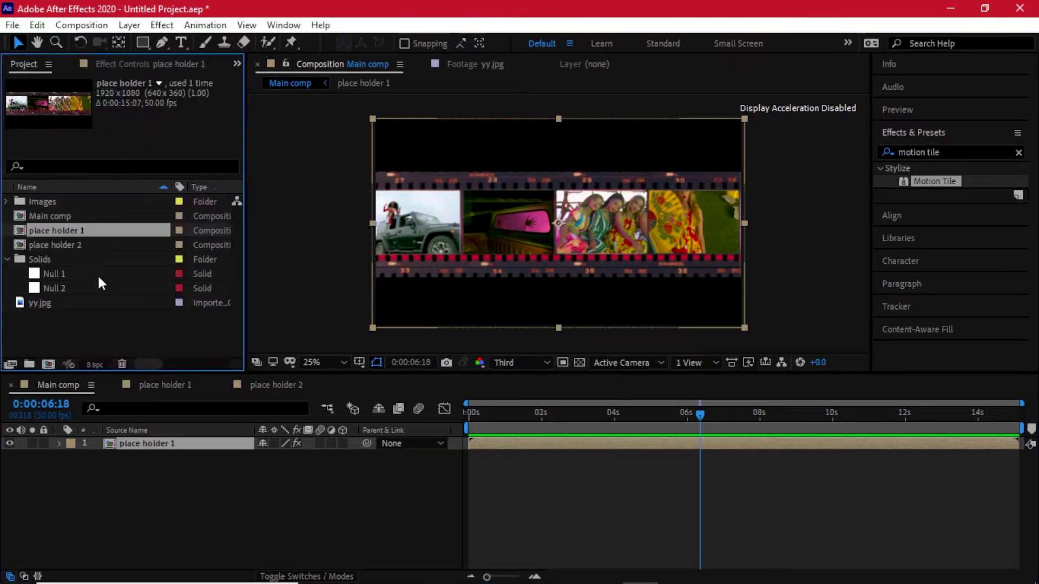
left_click_drag(56, 244, 151, 457)
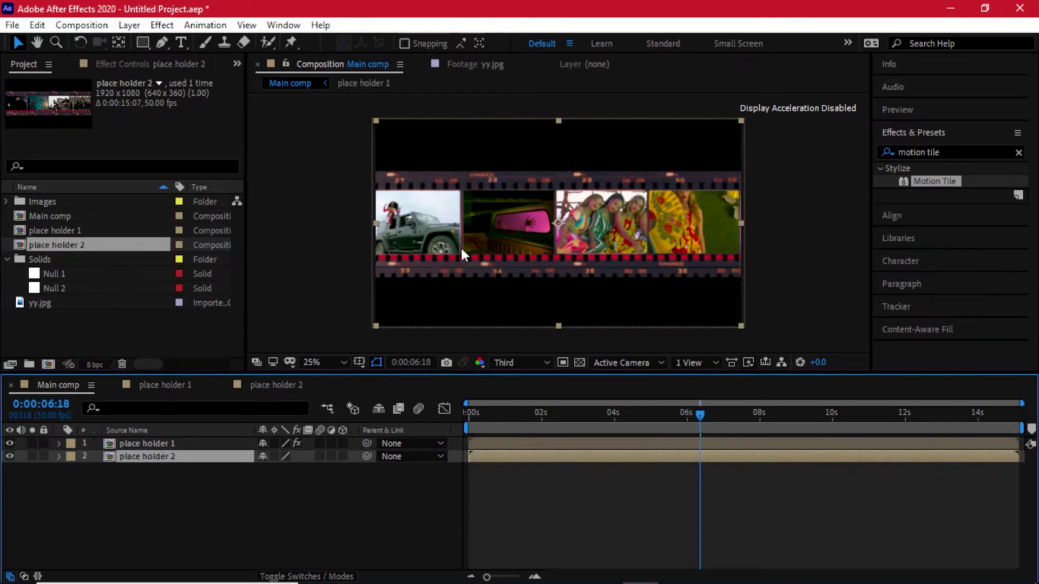
key("p")
left_click_drag(291, 468, 702, 405)
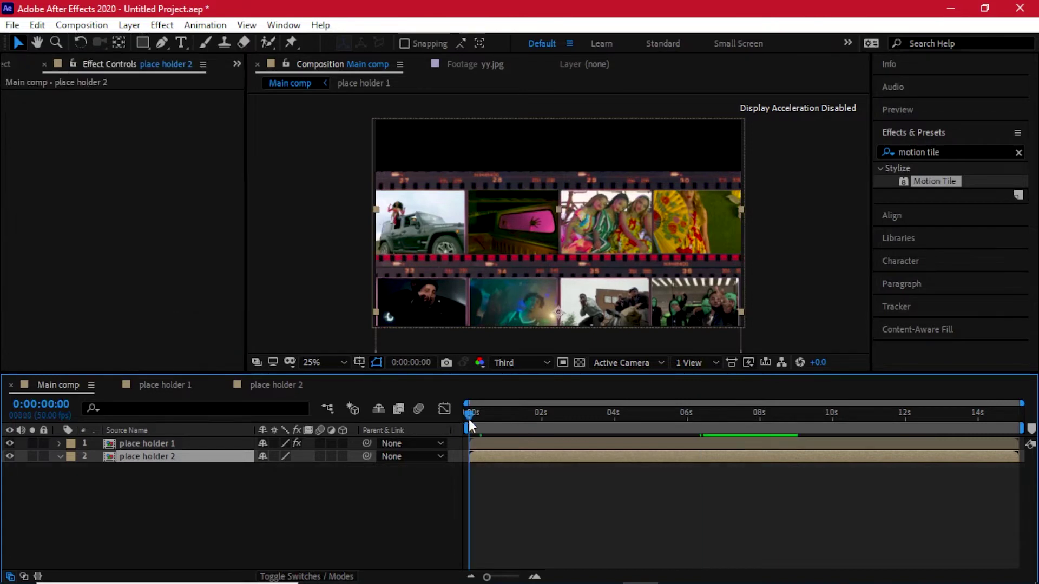
Check the two strips from the start of the timeline and apply Motion Tile to the place holder 2 layer.
left_click_drag(469, 419, 537, 412)
key("space")
left_click_drag(942, 189, 139, 458)
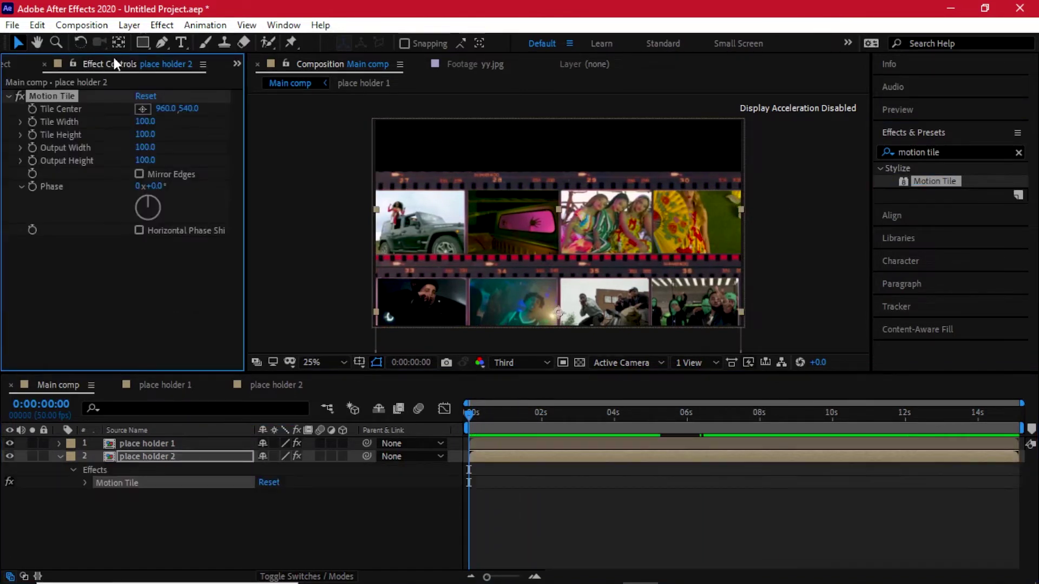
Keyframe place holder 2's Tile Center at the start and set its X value to -4000 at 0:00:09:24.
left_click(206, 457)
key("u")
left_click_drag(802, 411, 813, 411)
left_click_drag(160, 111, 92, 216)
left_click_drag(2, 134, 341, 227)
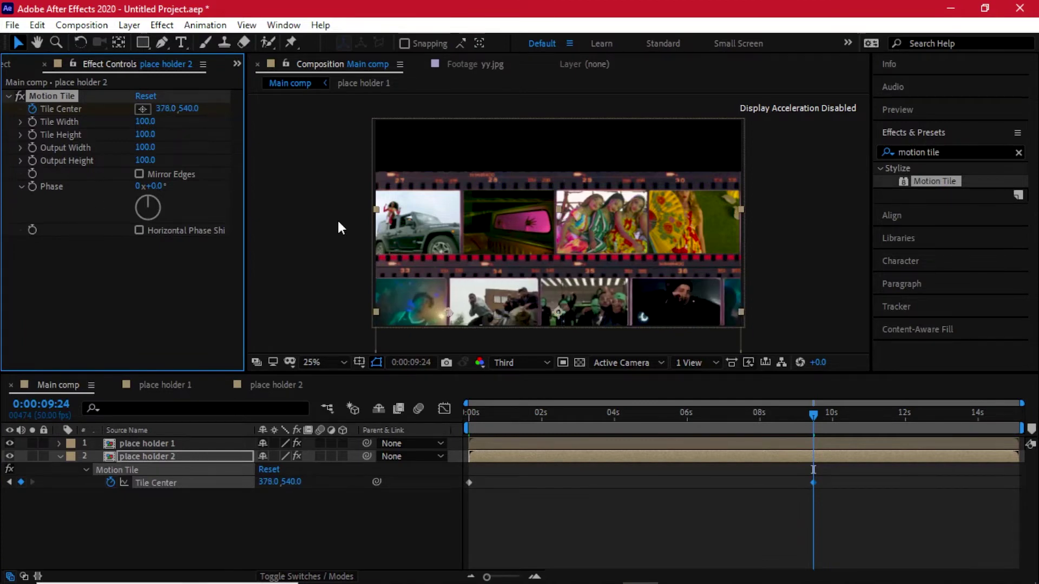
left_click_drag(154, 100, 265, 100)
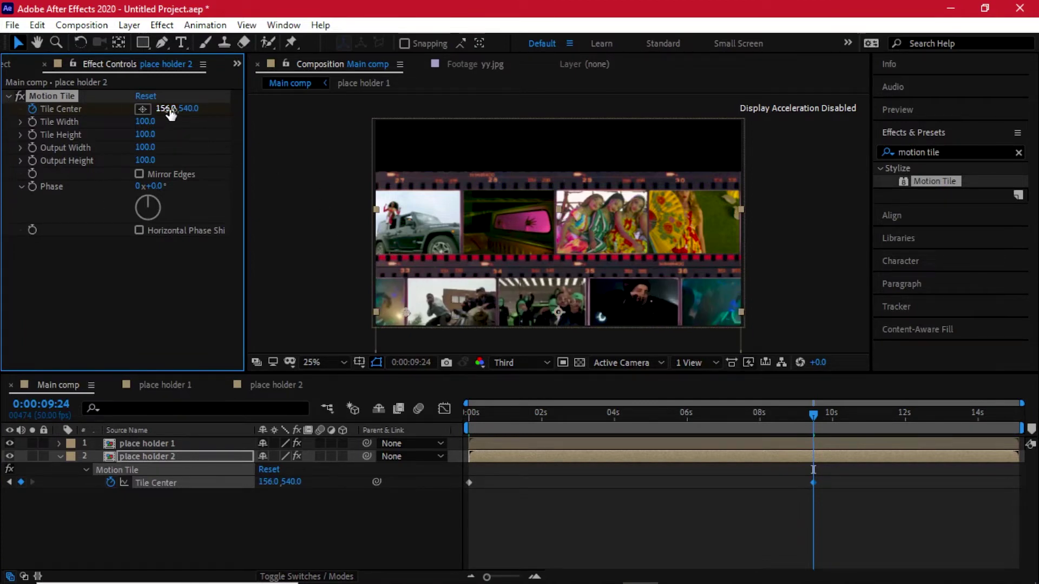
left_click_drag(169, 110, 39, 133)
left_click_drag(166, 108, 37, 111)
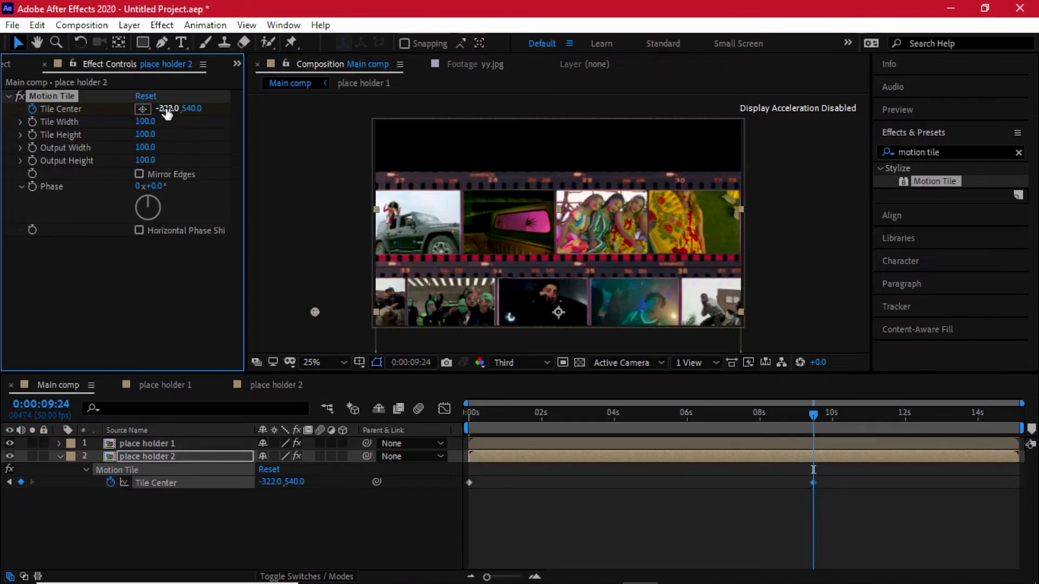
left_click(177, 109)
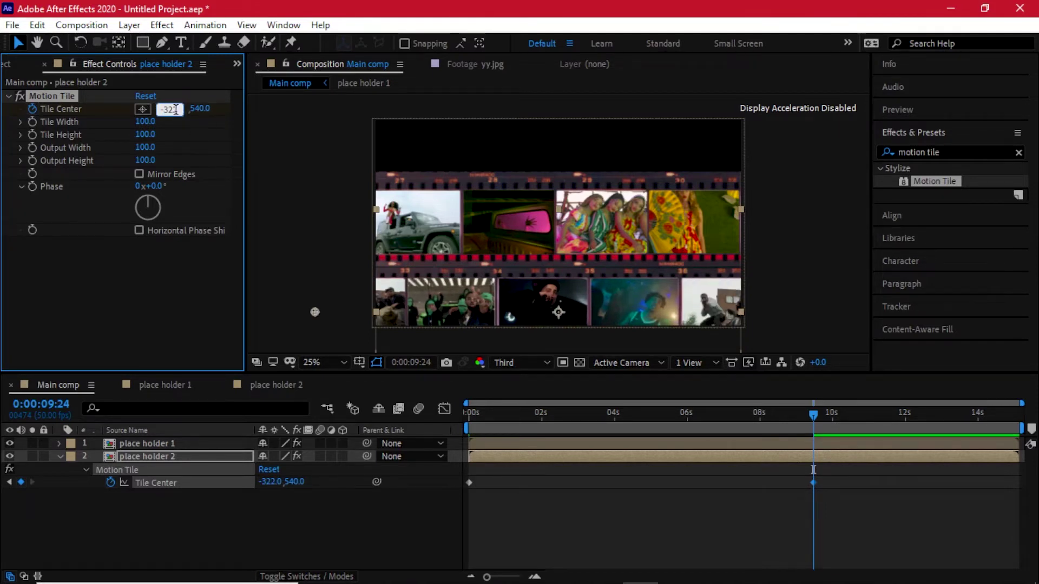
type("-4000")
key("Return")
Select both Tile Center keyframes on the place holder 2 layer and apply Easy Ease to them.
left_click_drag(867, 466, 468, 485)
right_click(468, 486)
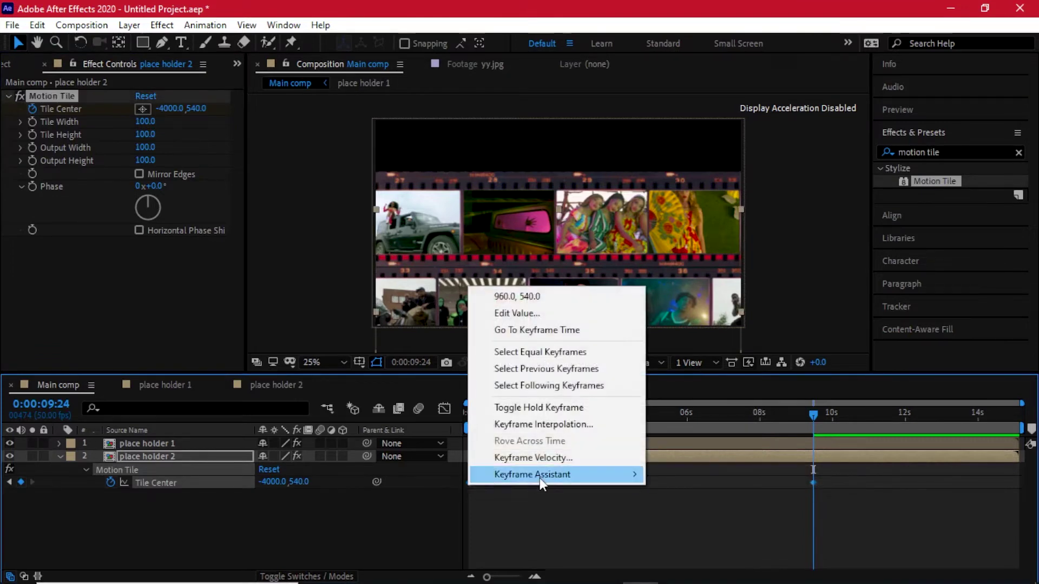
mouse_move(576, 476)
left_click(705, 375)
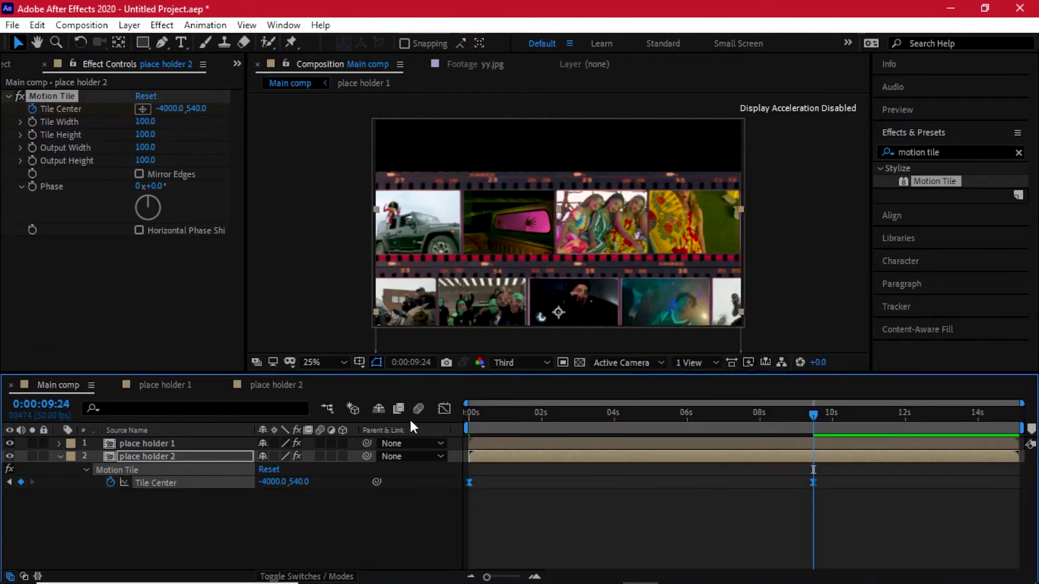
Pull the influence handles of place holder 2's speed graph together into a sharp central peak and preview both strips.
left_click(444, 408)
left_click_drag(871, 503, 415, 554)
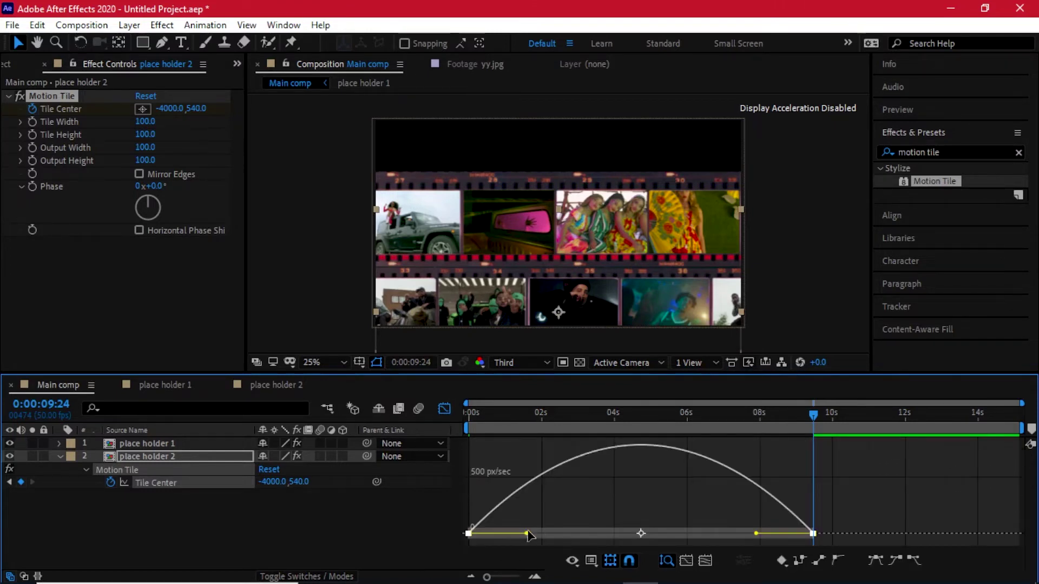
left_click_drag(527, 533, 631, 535)
left_click_drag(756, 537, 647, 533)
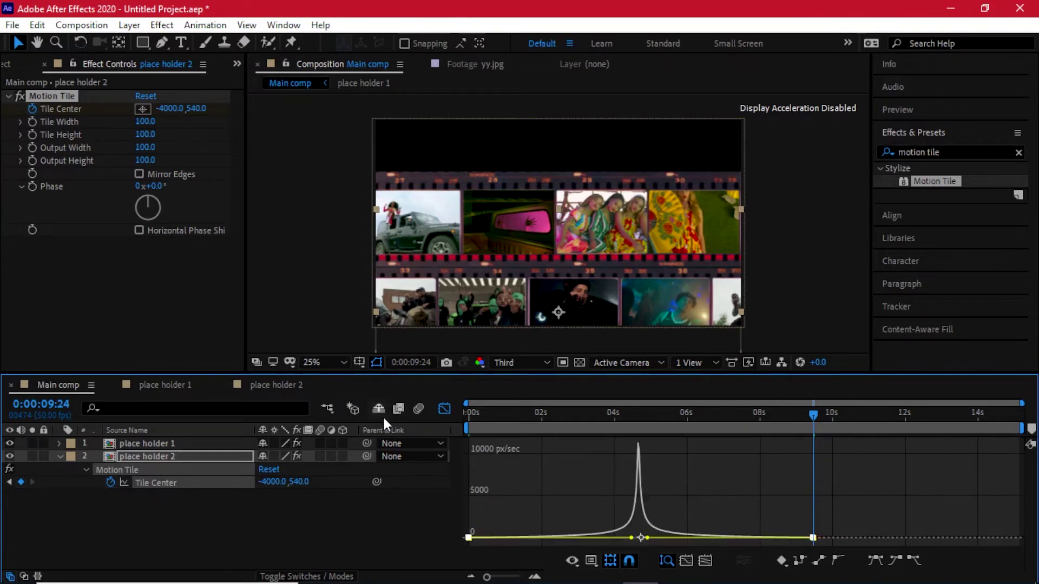
left_click(444, 411)
left_click_drag(517, 419, 425, 425)
key("space")
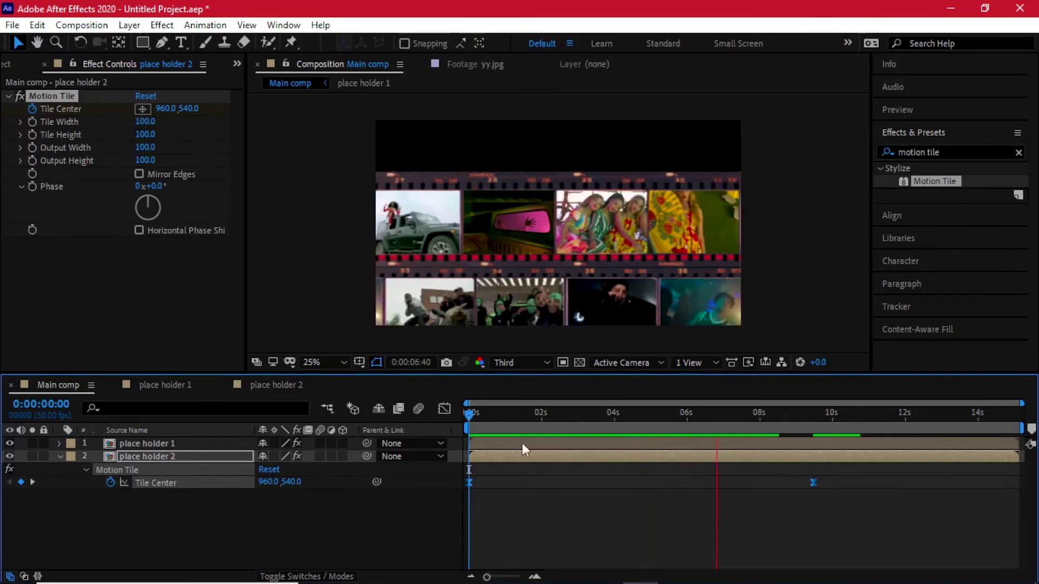
Reveal both layers' keyframes, move place holder 2's last Tile Center keyframe to about 6.6 seconds, and preview the result.
left_click(187, 440, "shift")
key("u")
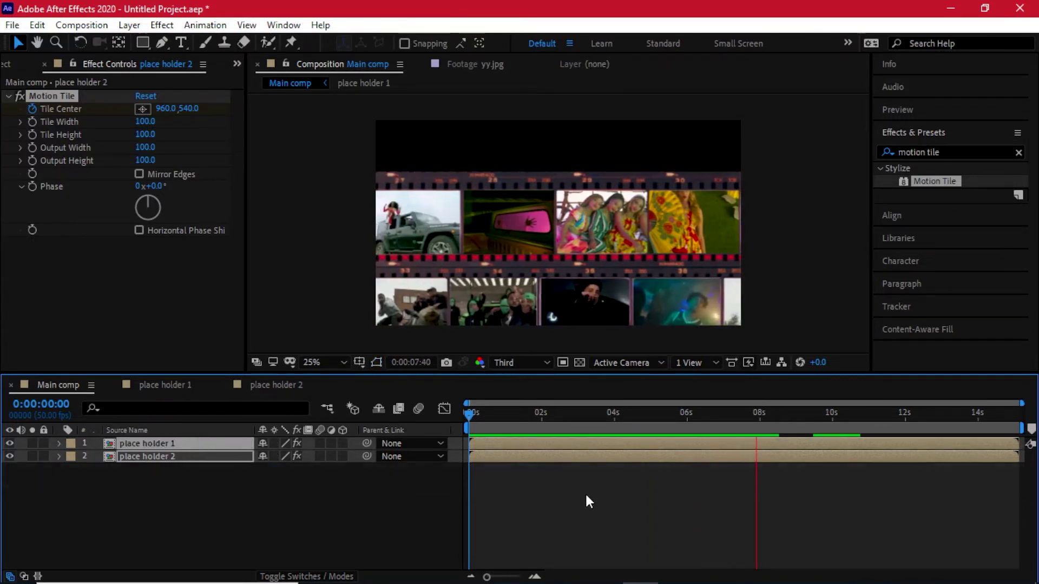
key("u")
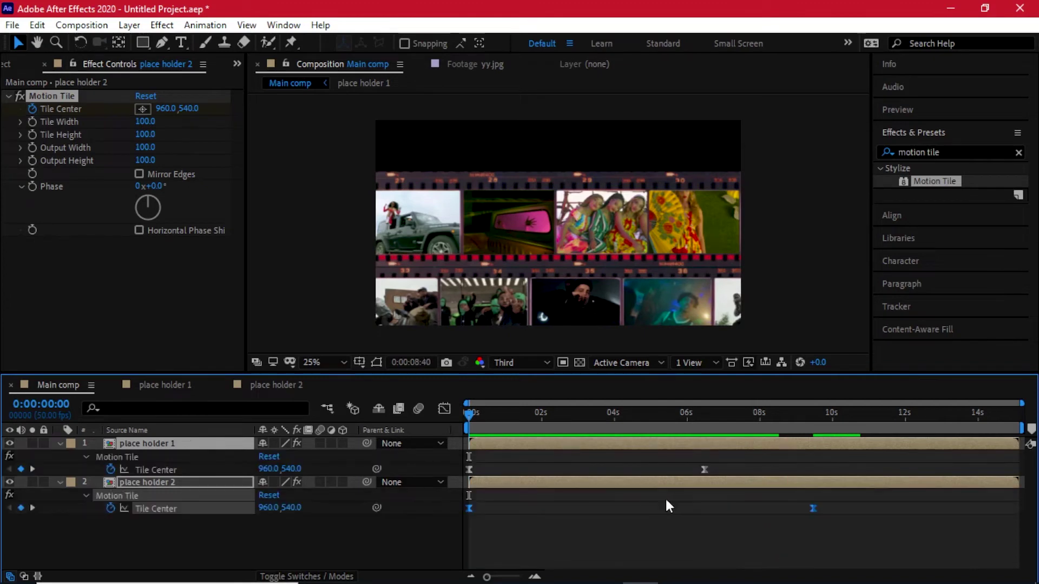
left_click(718, 469)
left_click_drag(811, 508, 707, 508)
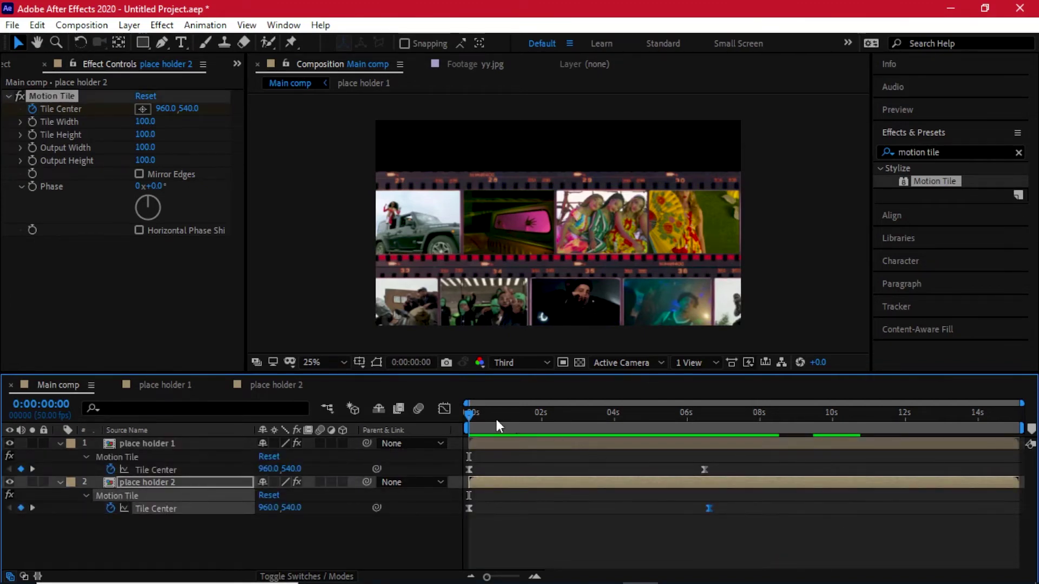
left_click_drag(478, 417, 453, 412)
key("space")
key("space")
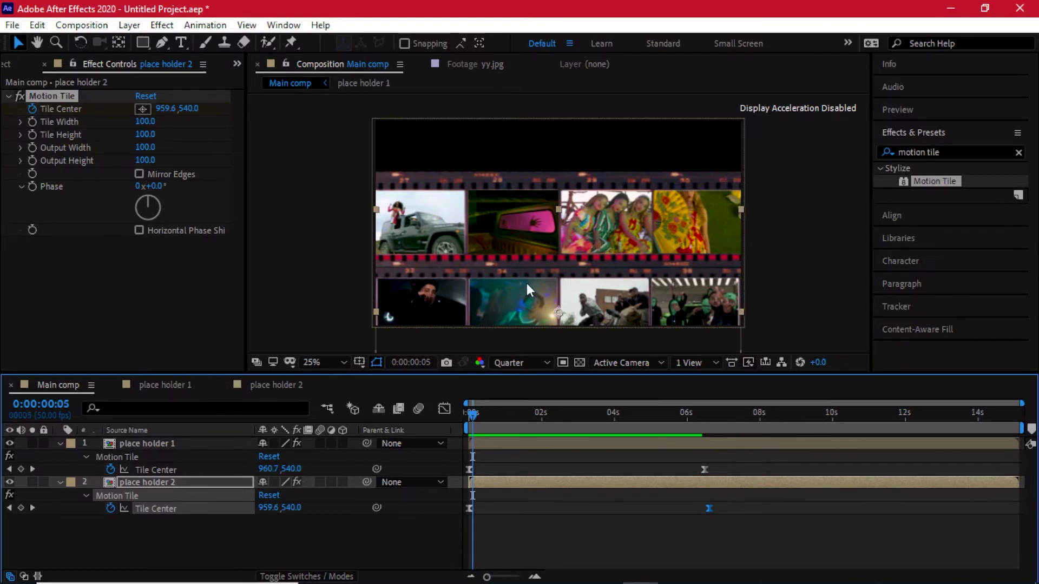
Duplicate the place holder 2 layer and set the copy's Y position to 121 so it sits above the middle strip.
left_click(130, 482)
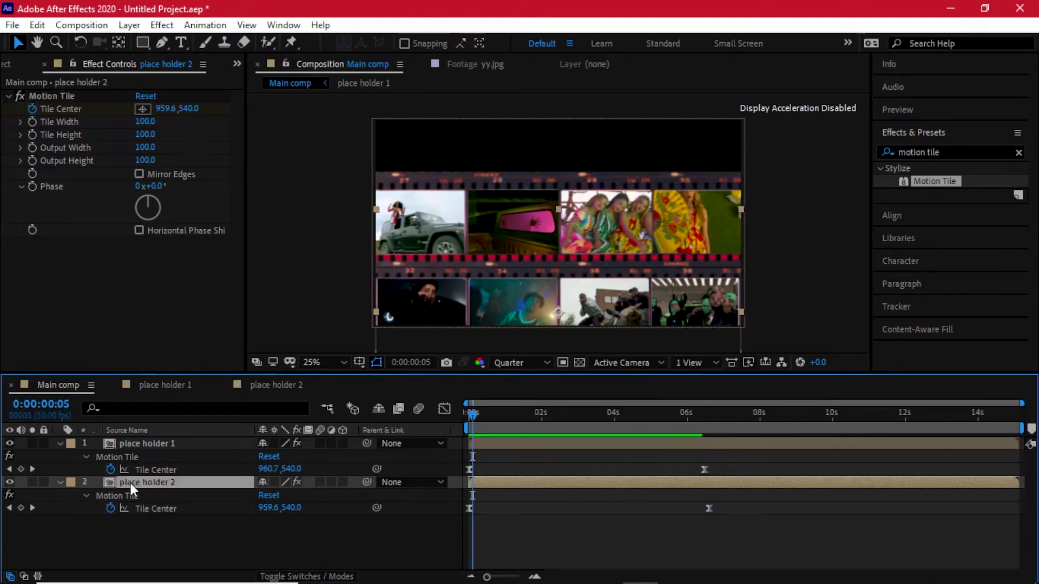
key("u")
left_click(146, 456)
key("u")
left_click(147, 458)
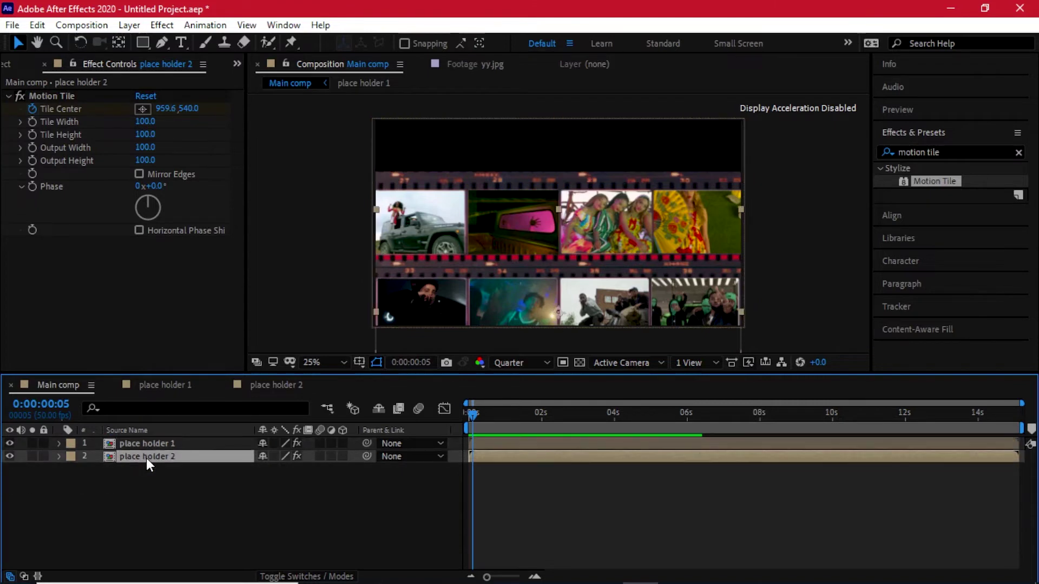
key("ctrl+d")
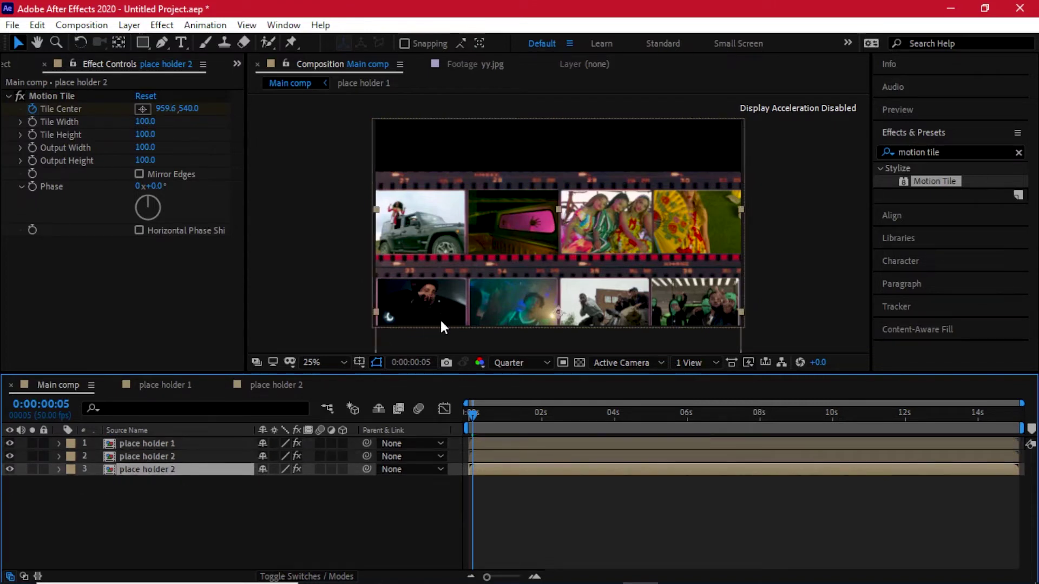
key("p")
left_click_drag(294, 482, 7, 378)
left_click_drag(291, 482, 70, 447)
Reverse the duplicate's Tile Center keyframes, with -4000 at 0:00:00:05 and the other at about 7.8 seconds, and preview all strips.
left_click(158, 444)
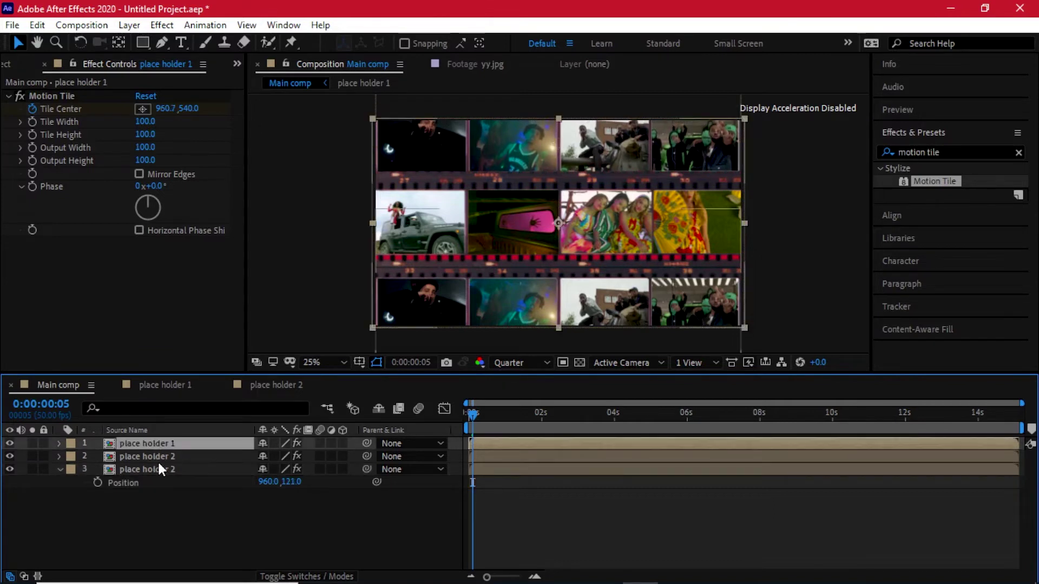
left_click(158, 460)
left_click(159, 468)
key("u")
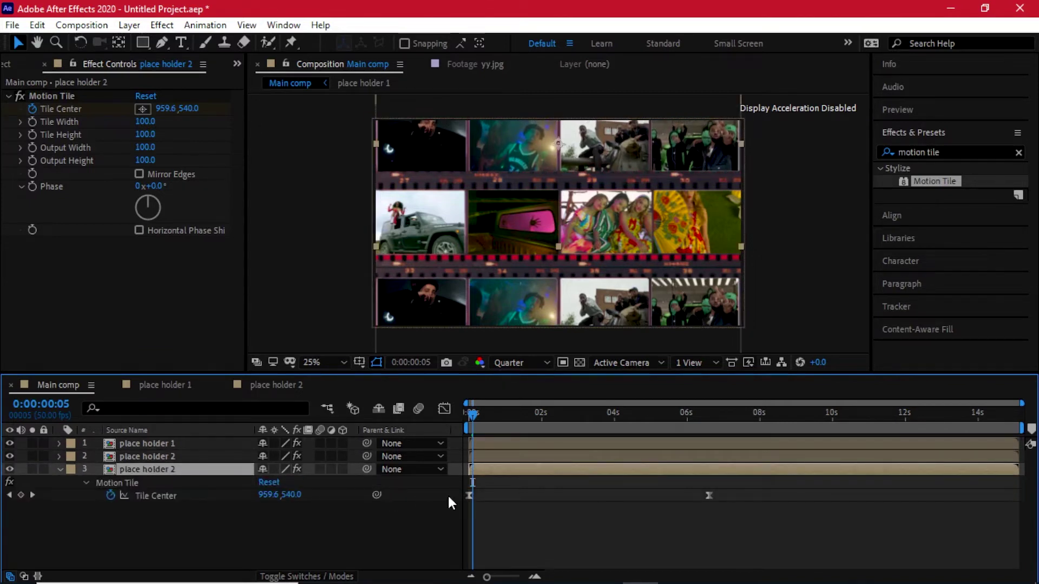
mouse_move(470, 497)
left_mouse_down()
mouse_move(752, 493)
mouse_move(473, 498)
left_mouse_up()
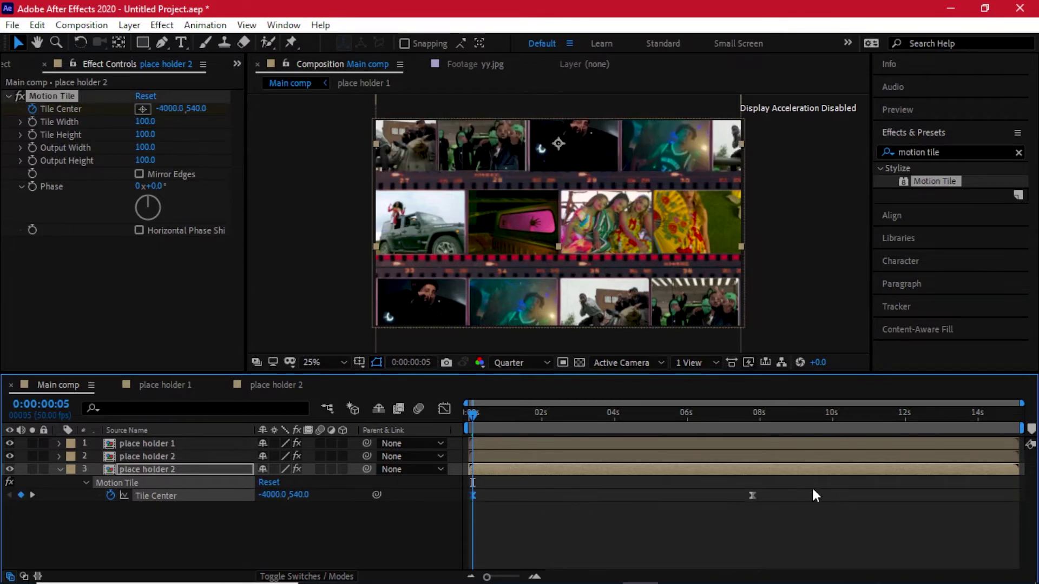
left_click_drag(472, 417, 394, 419)
key("space")
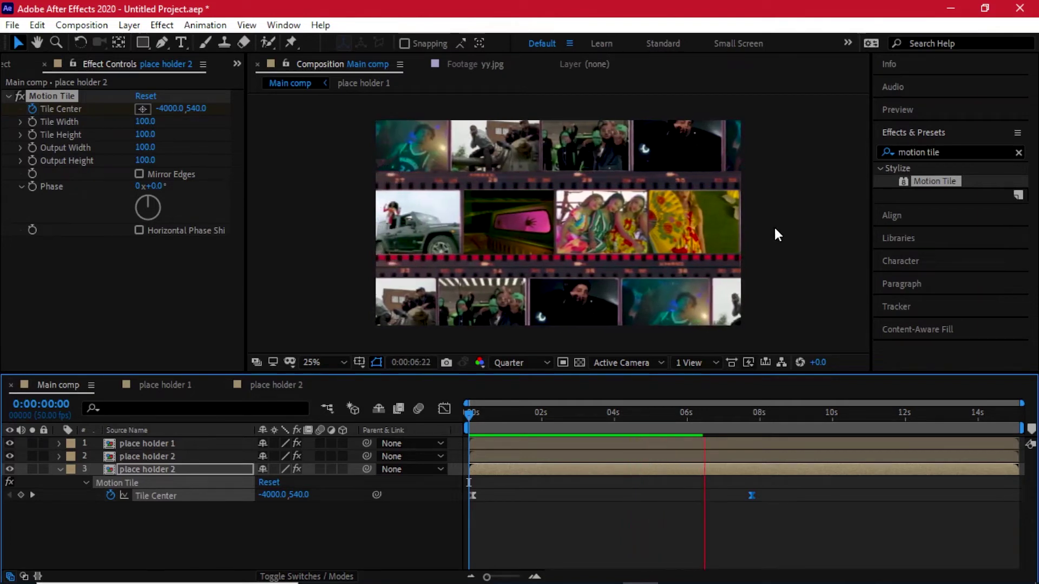
Split all three place holder layers in Main comp at 0:00:07:14 and delete the parts after the split.
left_click_drag(496, 415, 658, 398)
left_click_drag(684, 399, 745, 407)
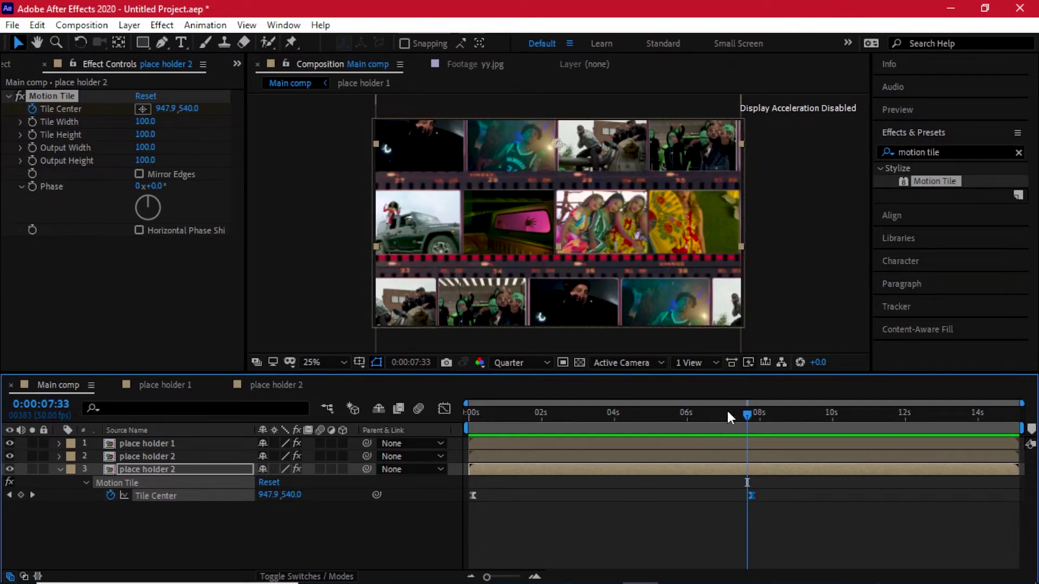
mouse_move(745, 422)
left_mouse_down()
mouse_move(712, 420)
mouse_move(757, 428)
mouse_move(694, 424)
mouse_move(729, 417)
left_mouse_up()
left_click(739, 444)
left_click(172, 457, "shift")
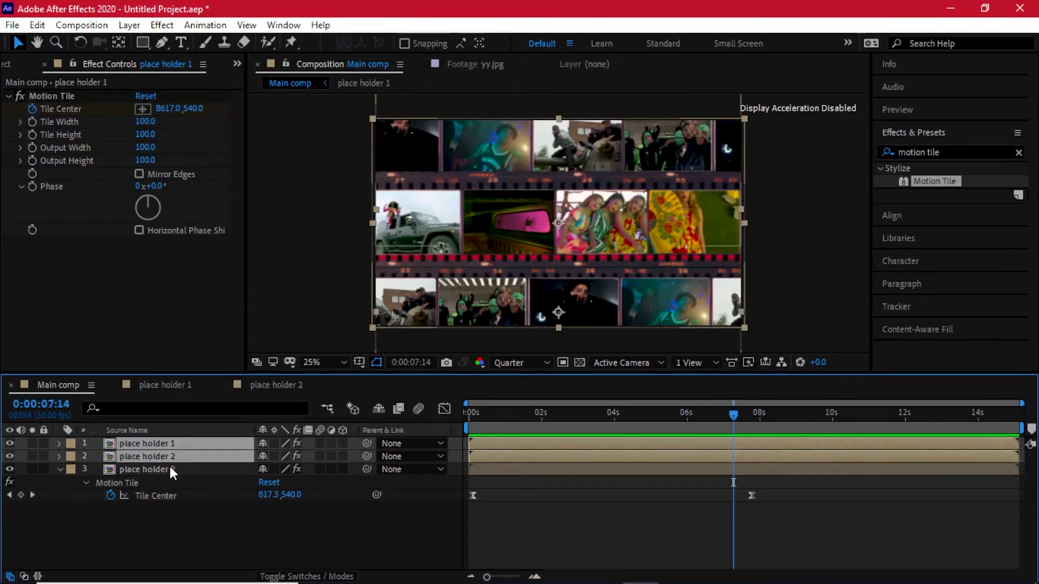
left_click(170, 469, "shift")
key("u")
key("u")
key("u")
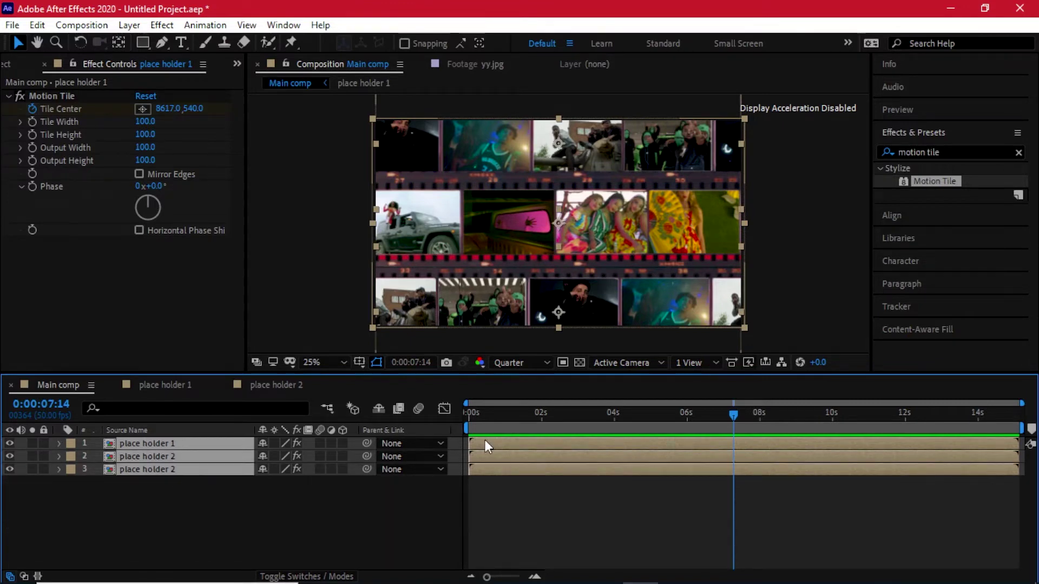
key("ctrl+shift+d")
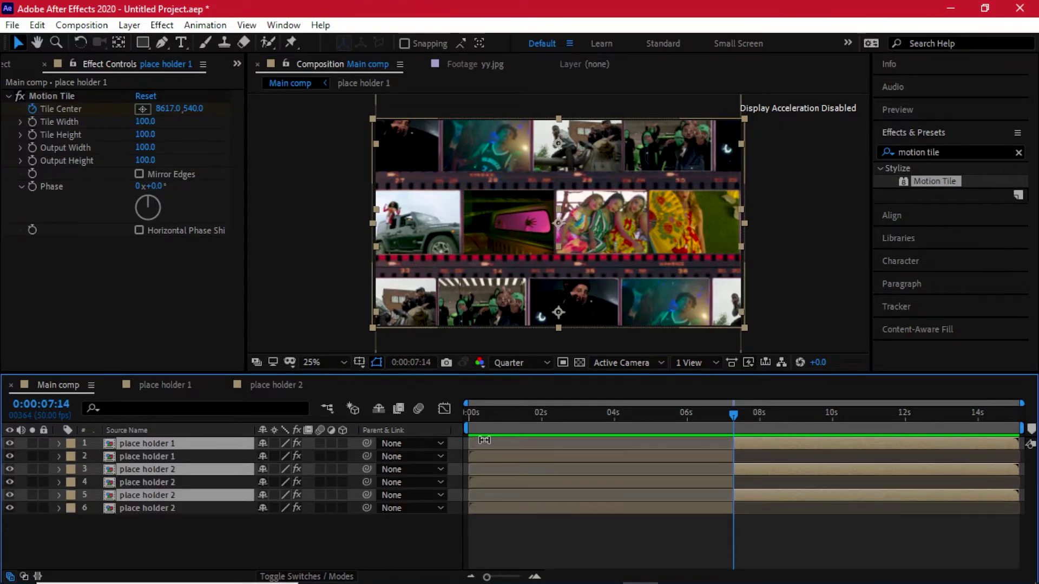
key("Delete")
Preview the trimmed strips and shift all three layers to start at about 3.3 seconds.
key("space")
left_click_drag(502, 427, 718, 416)
left_click_drag(514, 459, 615, 451)
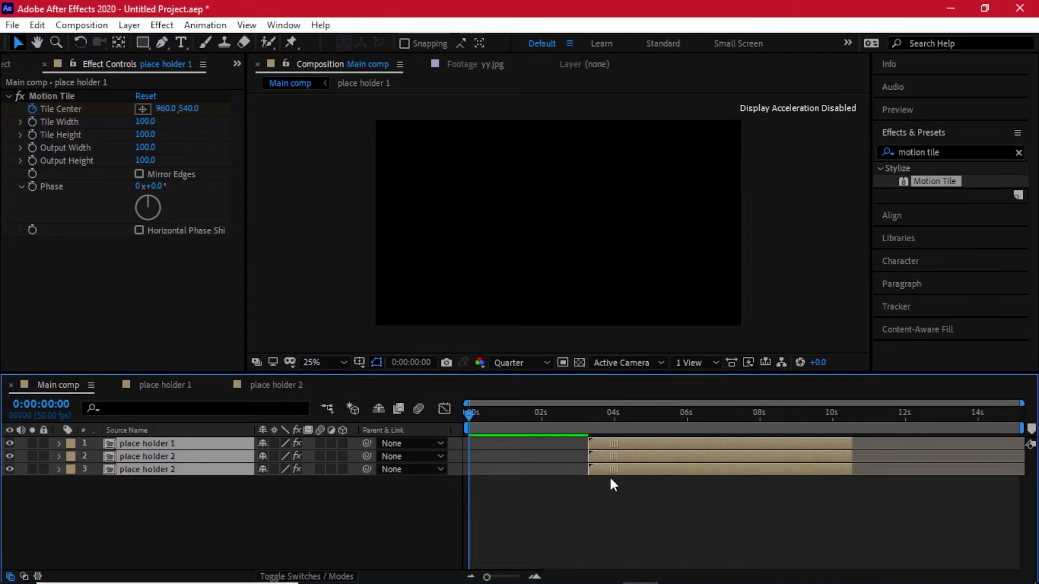
left_click_drag(509, 422, 589, 414)
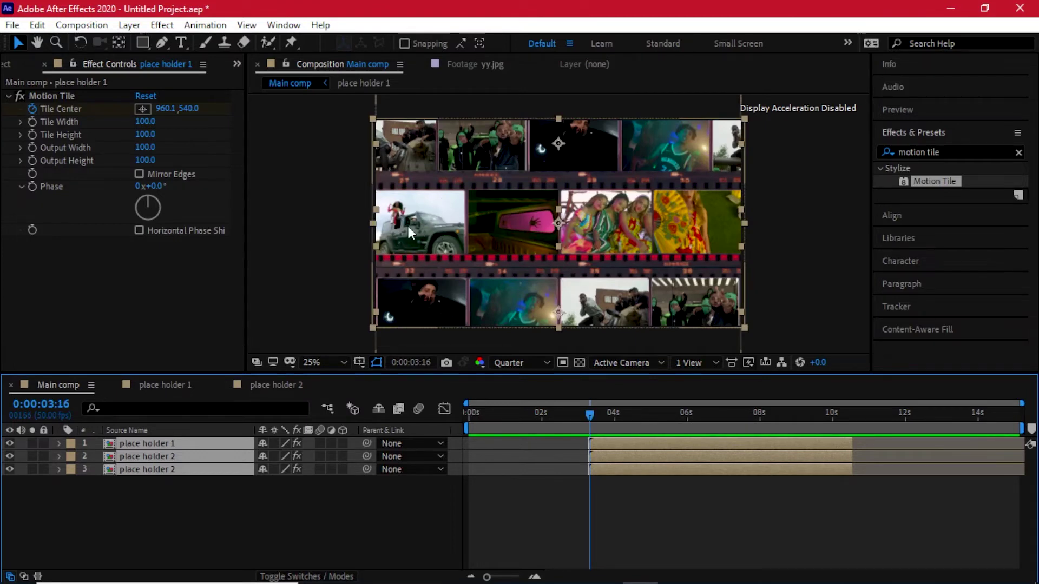
Add 010.png from the Images folder to Main comp as the top layer.
left_click(5, 63)
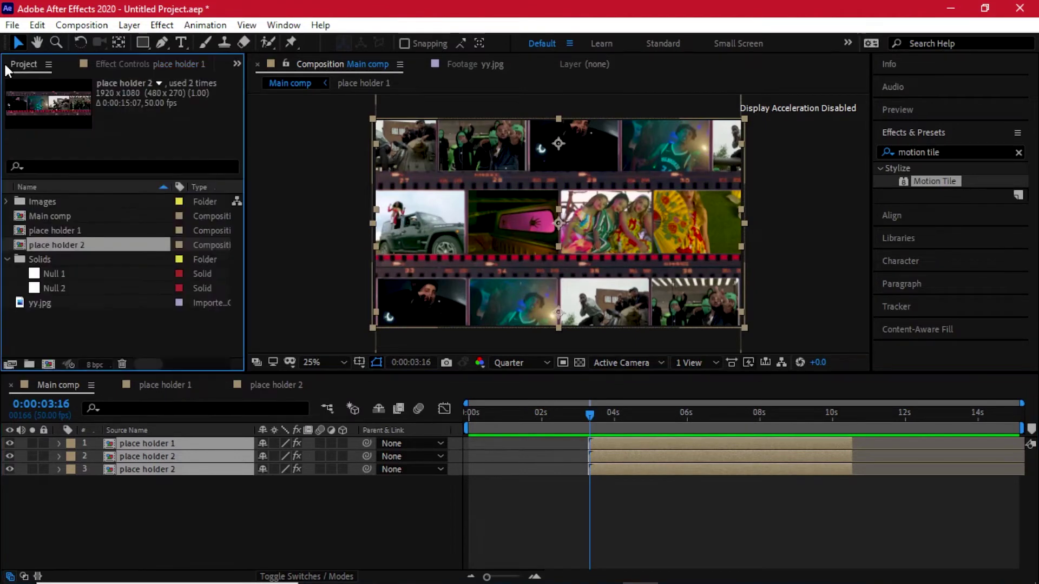
left_click(7, 201)
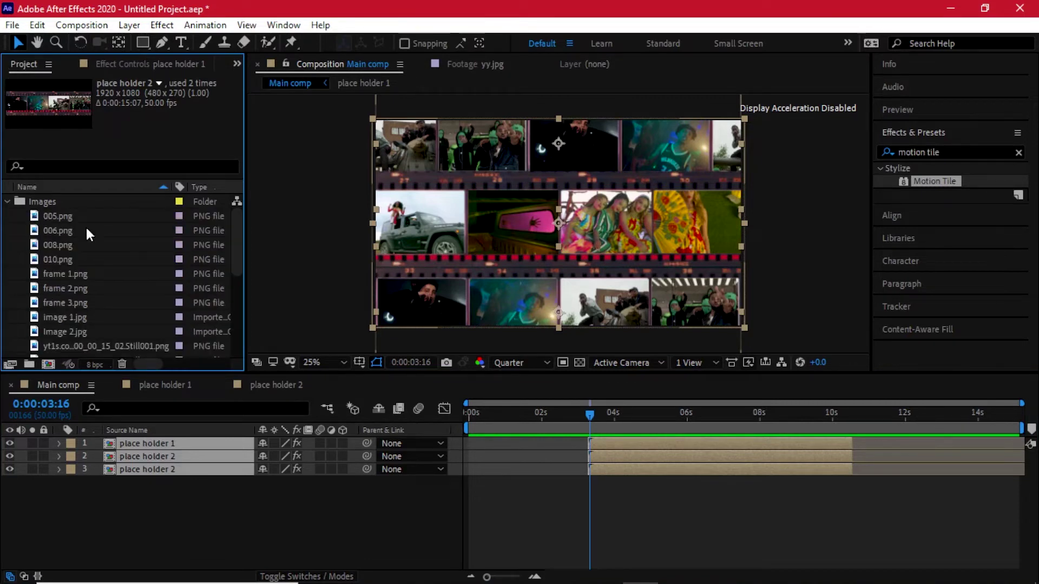
left_click_drag(84, 260, 147, 439)
left_click_drag(468, 413, 447, 413)
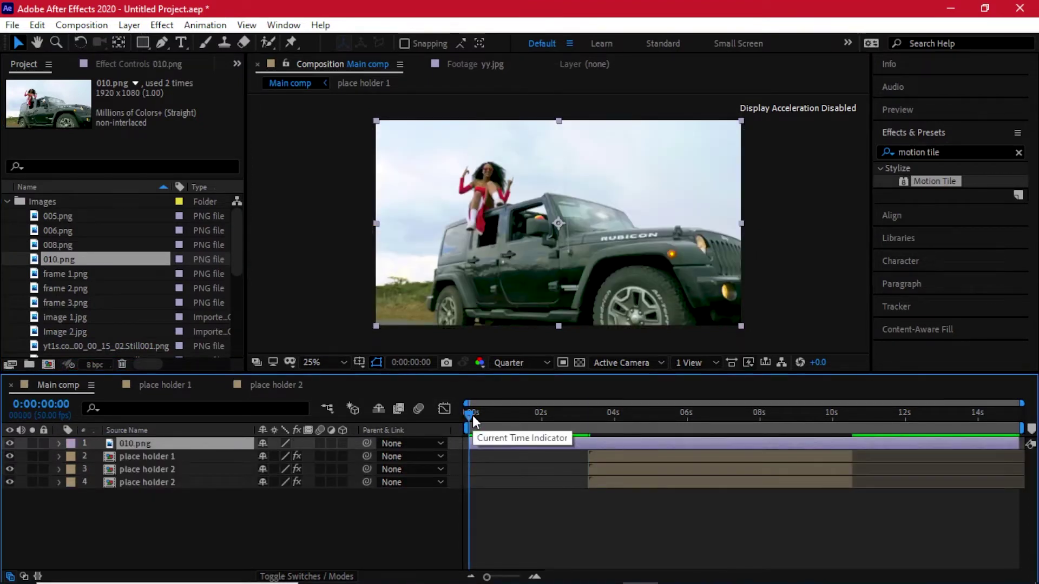
left_click(164, 385)
left_click(59, 385)
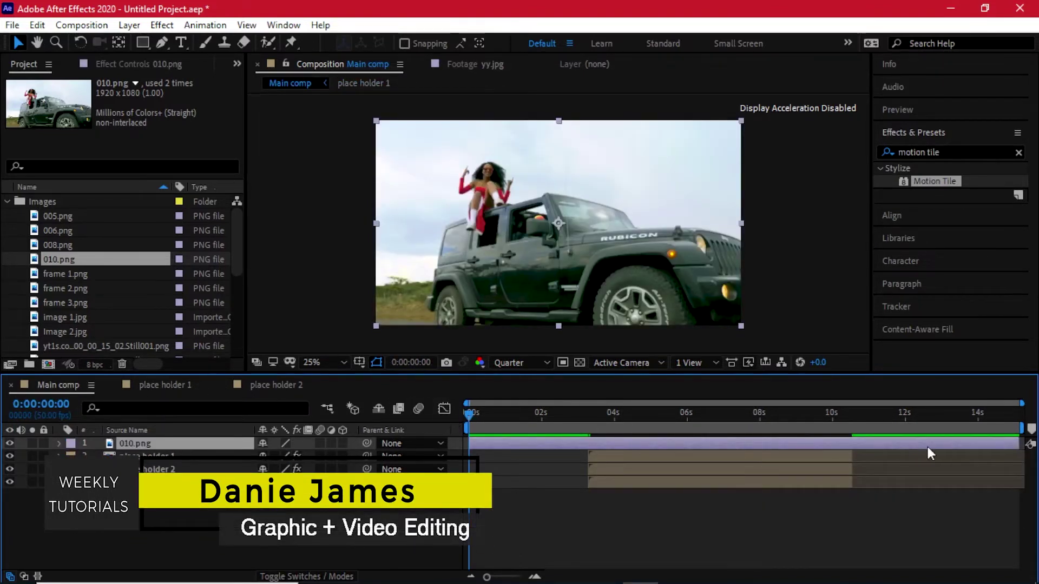
Split the 010.png layer at 0:00:01:28 and delete the part after it.
left_click_drag(476, 417, 526, 428)
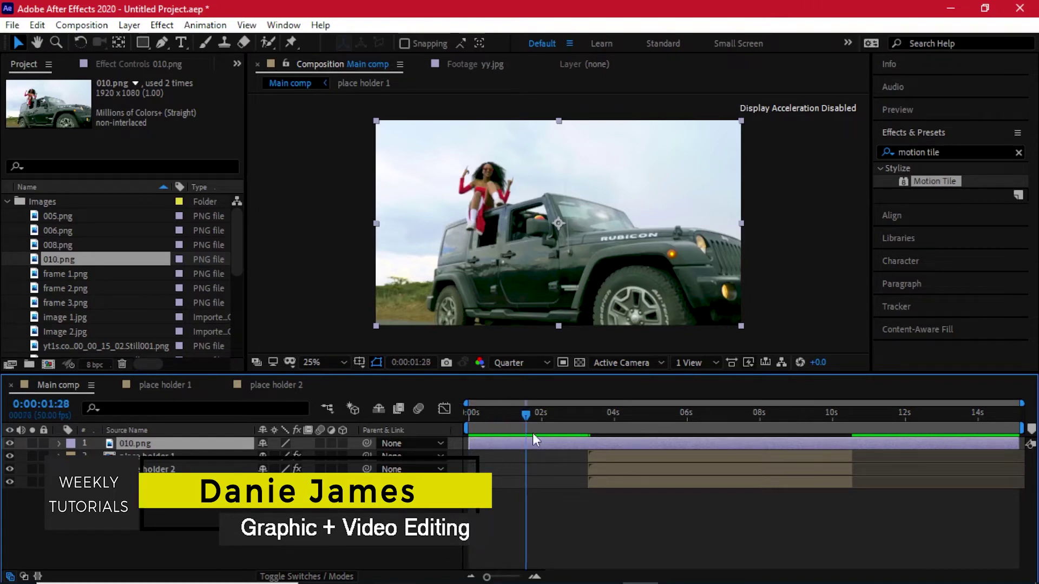
key("ctrl+shift+d")
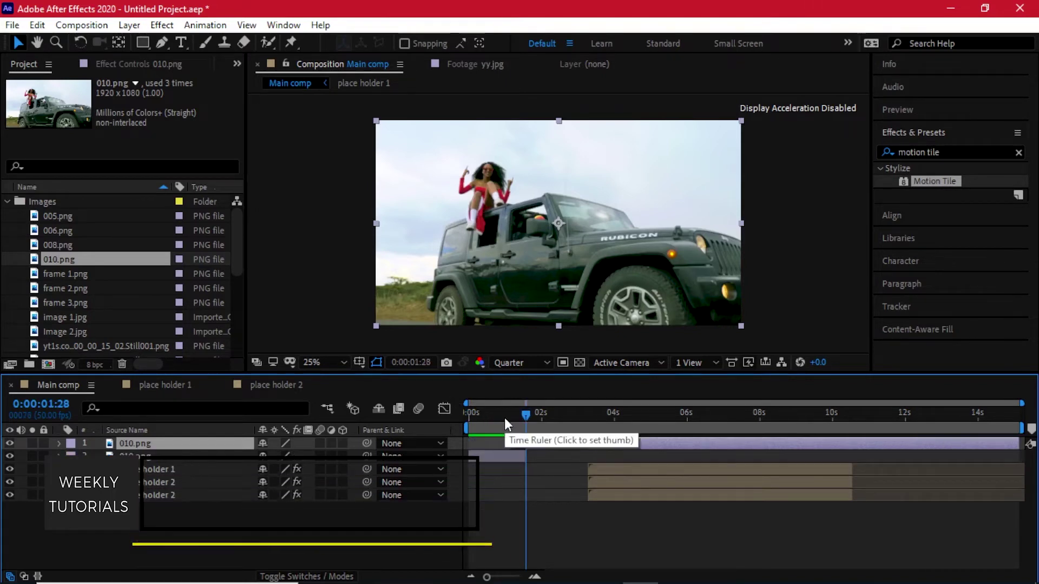
key("Delete")
Keyframe 010.png's Scale from 114% at the start to 100% near its end, and shorten the layer to about 1.3 seconds.
left_click_drag(504, 418, 467, 413)
left_click(138, 447)
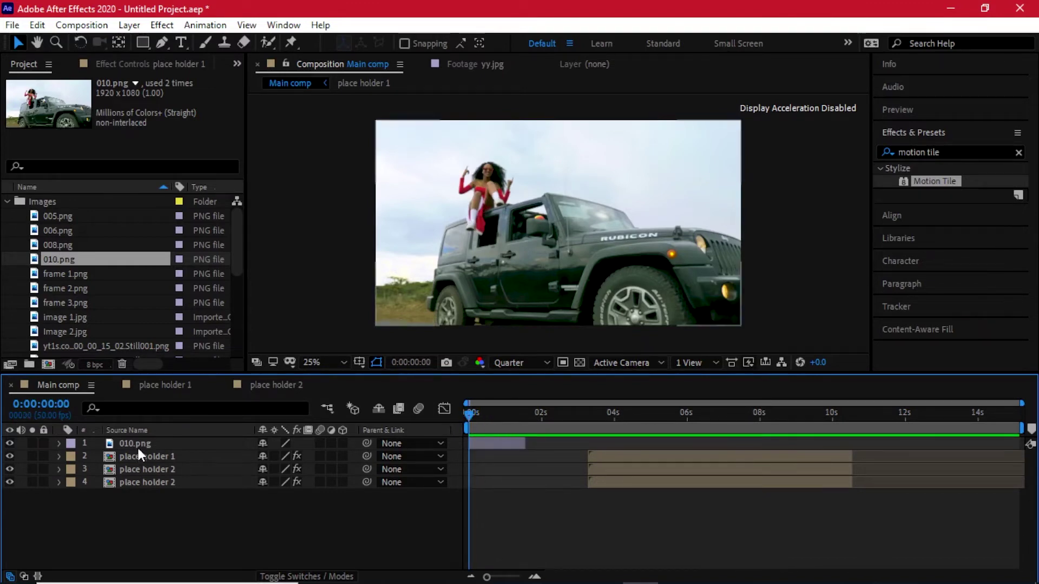
key("s")
left_click(97, 456)
left_click_drag(280, 456, 288, 458)
left_click_drag(475, 418, 509, 418)
left_click(278, 456)
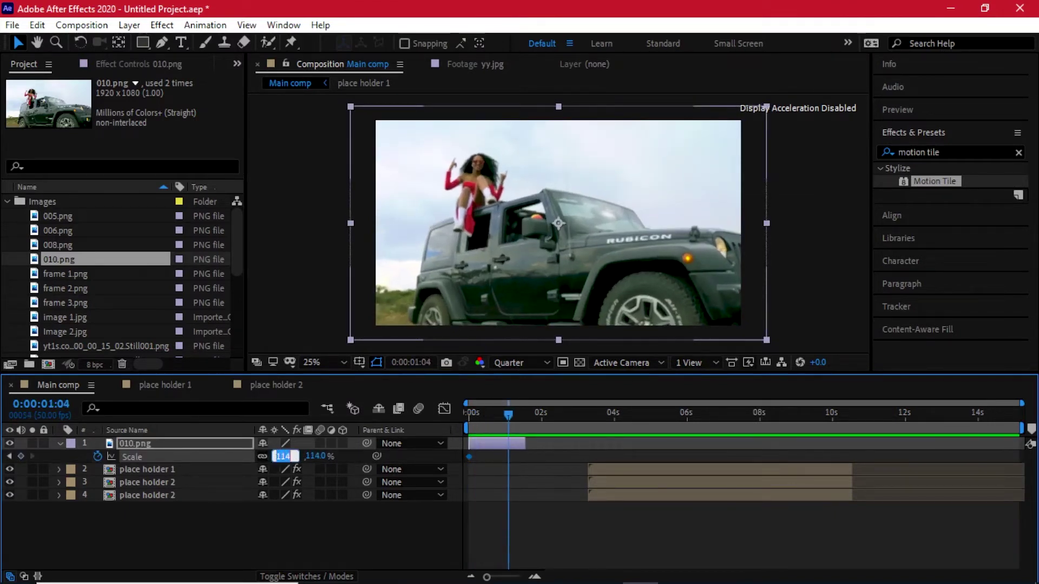
key("Return")
left_click_drag(507, 414, 514, 442)
Send the Main comp frame at 0:00:03:14 to the render queue as a still image.
mouse_move(584, 415)
left_mouse_down()
mouse_move(576, 413)
mouse_move(616, 412)
mouse_move(590, 417)
mouse_move(615, 420)
mouse_move(589, 432)
left_mouse_up()
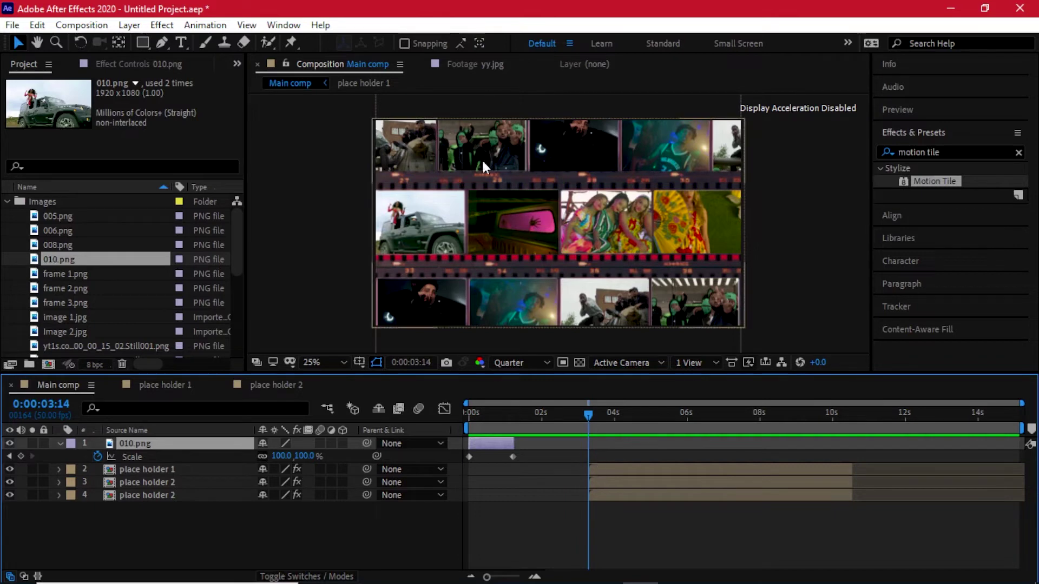
left_click(74, 27)
mouse_move(178, 204)
left_click(407, 209)
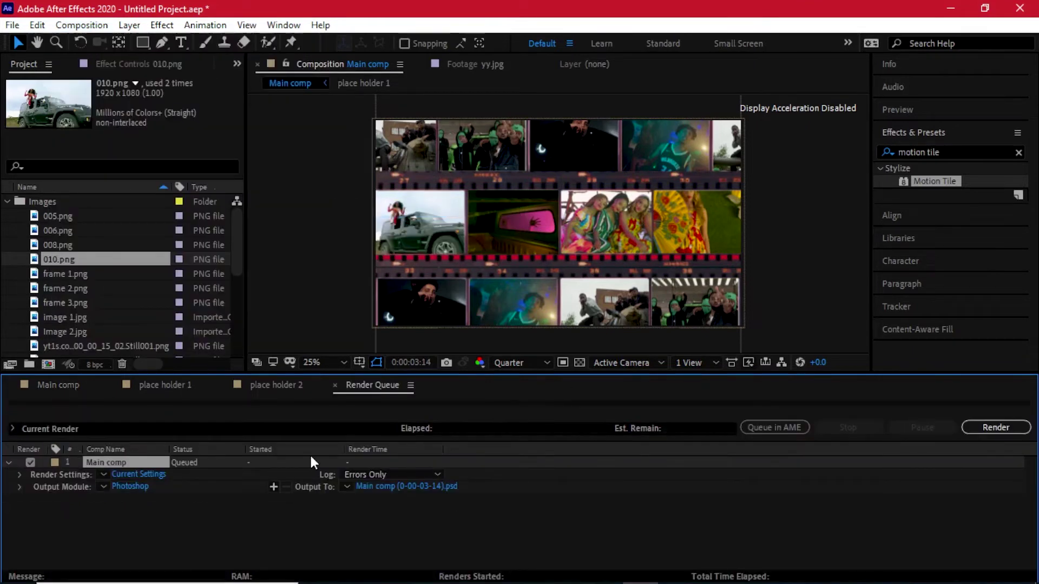
Set the still's output format to JPEG Sequence and save it to the Desktop as screen cast 1.
left_click(133, 486)
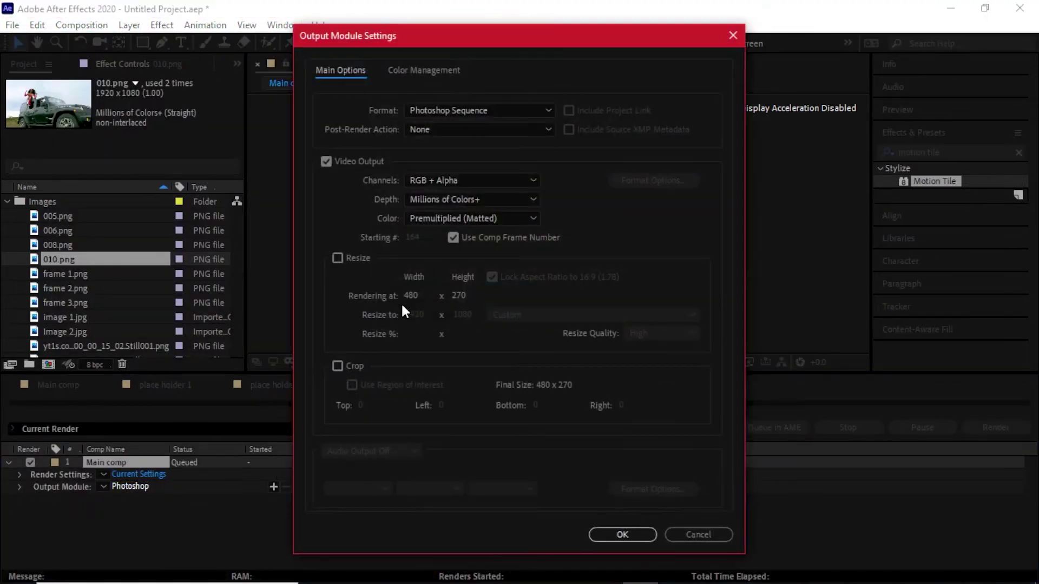
left_click(478, 109)
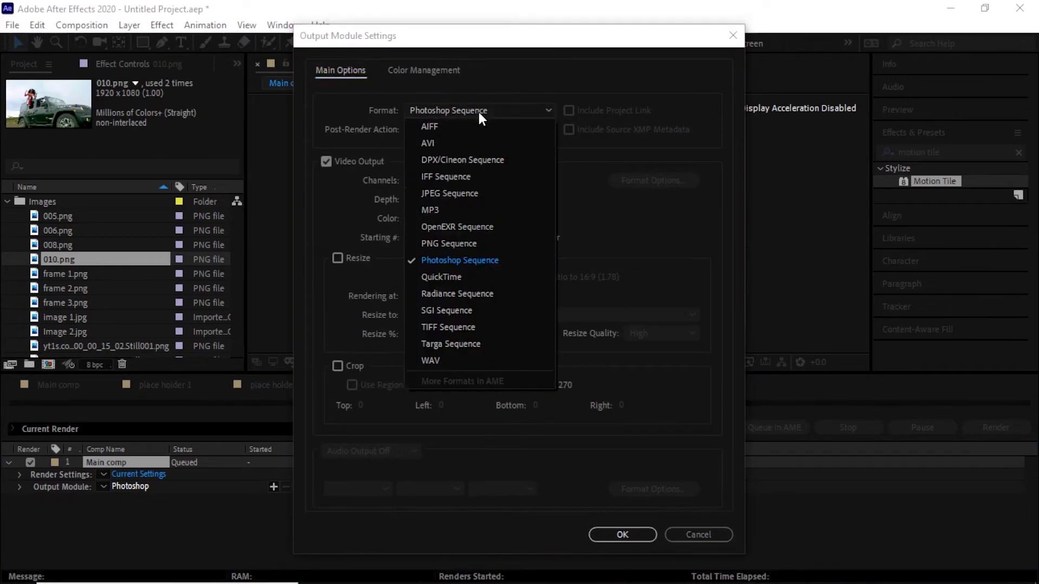
left_click(466, 193)
left_click(608, 534)
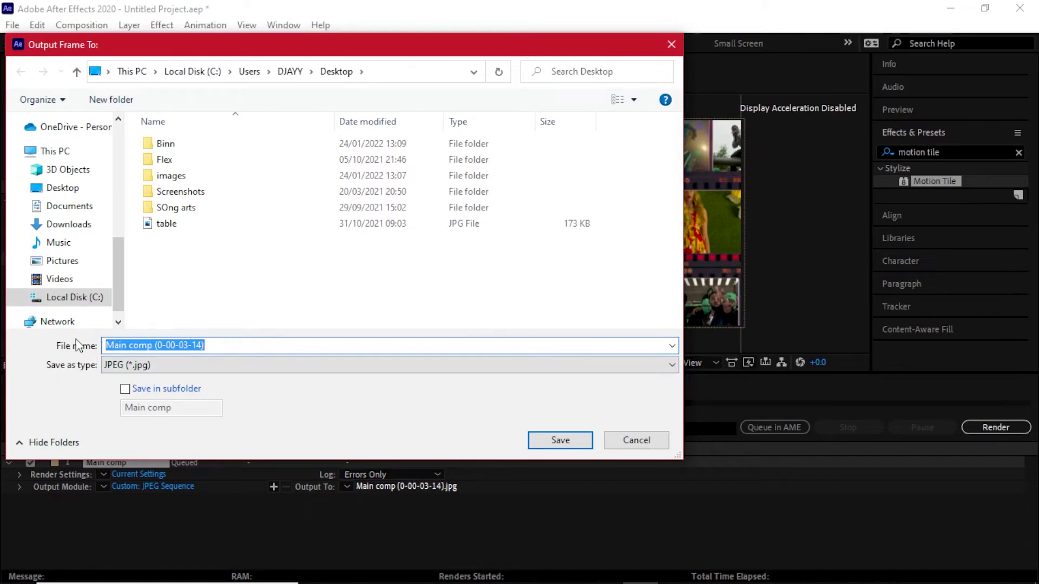
type("screen c")
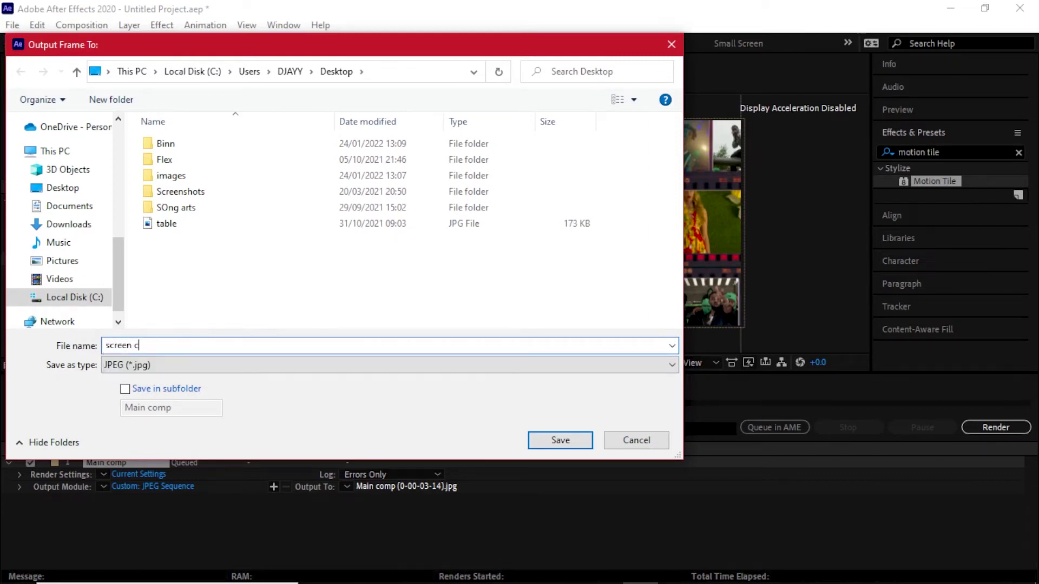
type("ast 1")
key("Return")
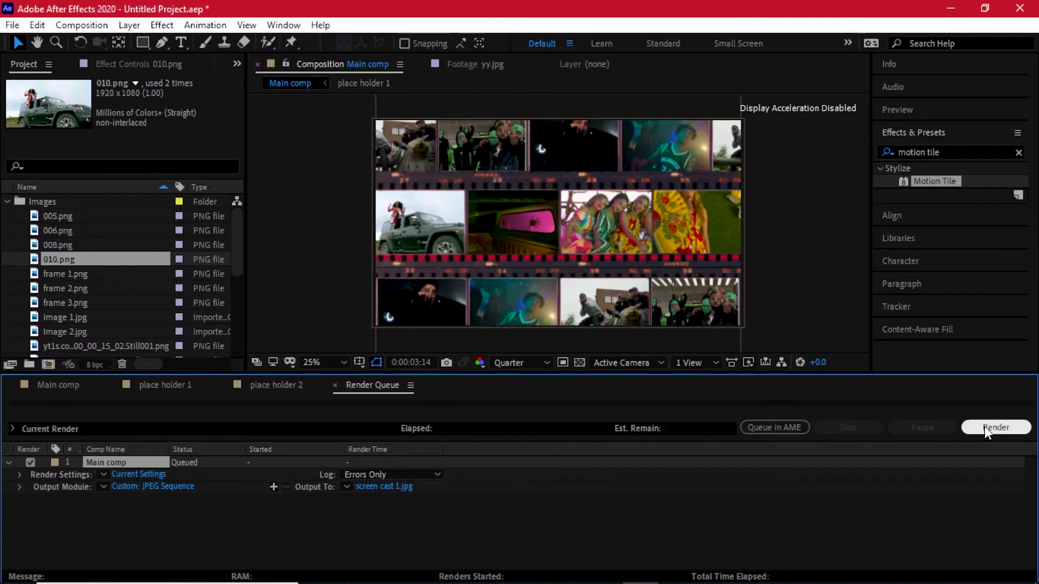
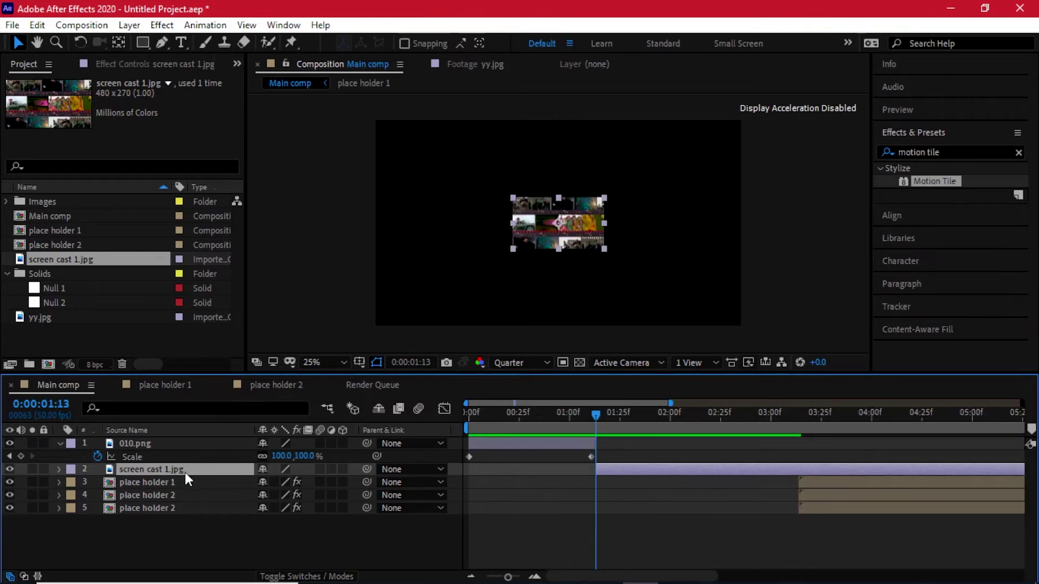
Scale screen cast 1.jpg to 400% to fill the frame and add Position and Scale keyframes at 0:00:01:13.
key("s")
left_click_drag(286, 481, 485, 468)
left_click(486, 468)
left_click(157, 470)
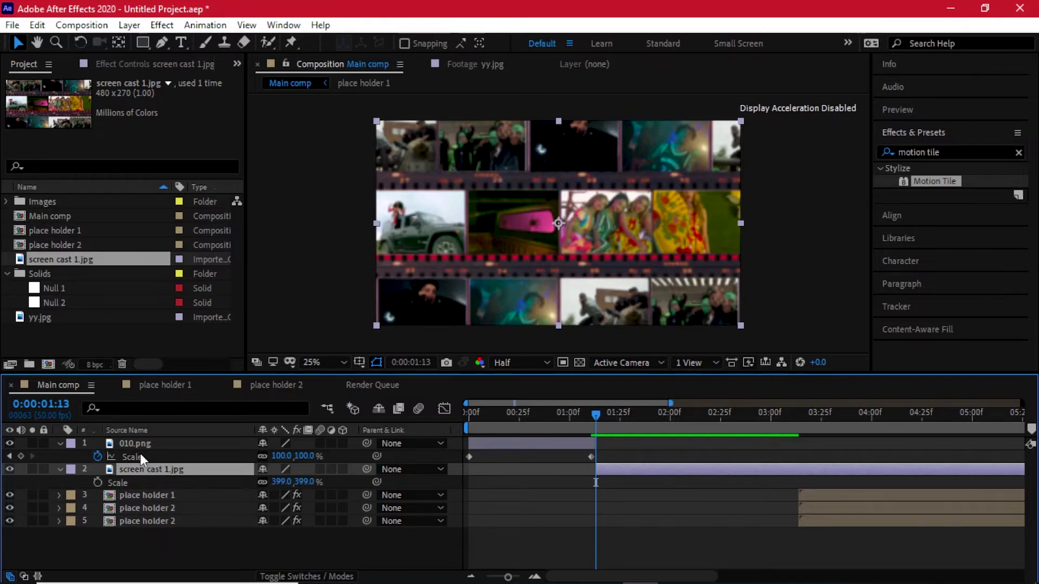
key("shift+p")
left_click_drag(98, 482, 99, 494)
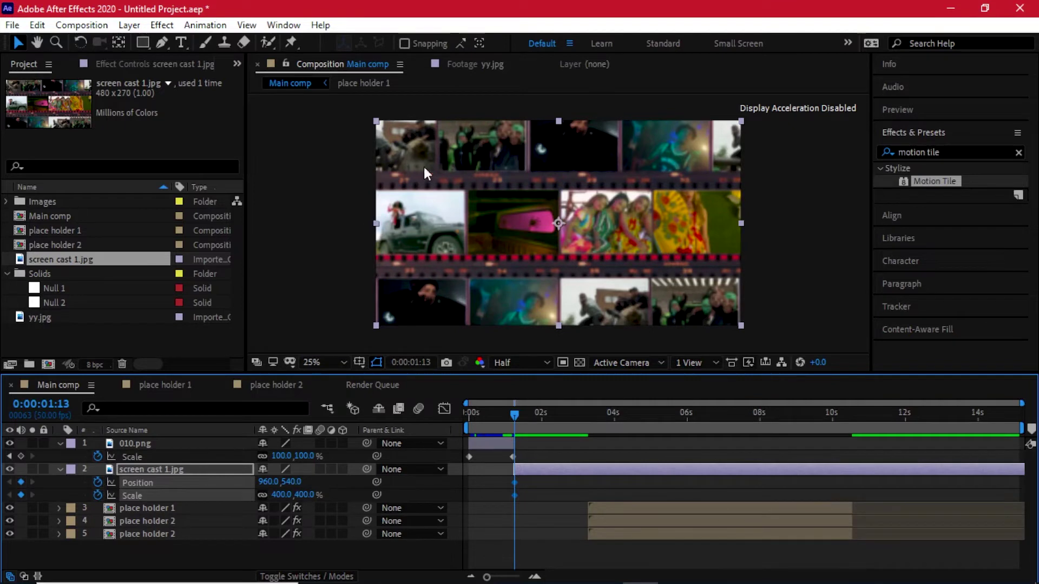
Move screen cast 1.jpg's keyframes to about 2.6 seconds, and at 0:00:01:15 set Scale to 1654% and X position to 3958, framing the jeep.
left_click_drag(518, 482, 565, 485)
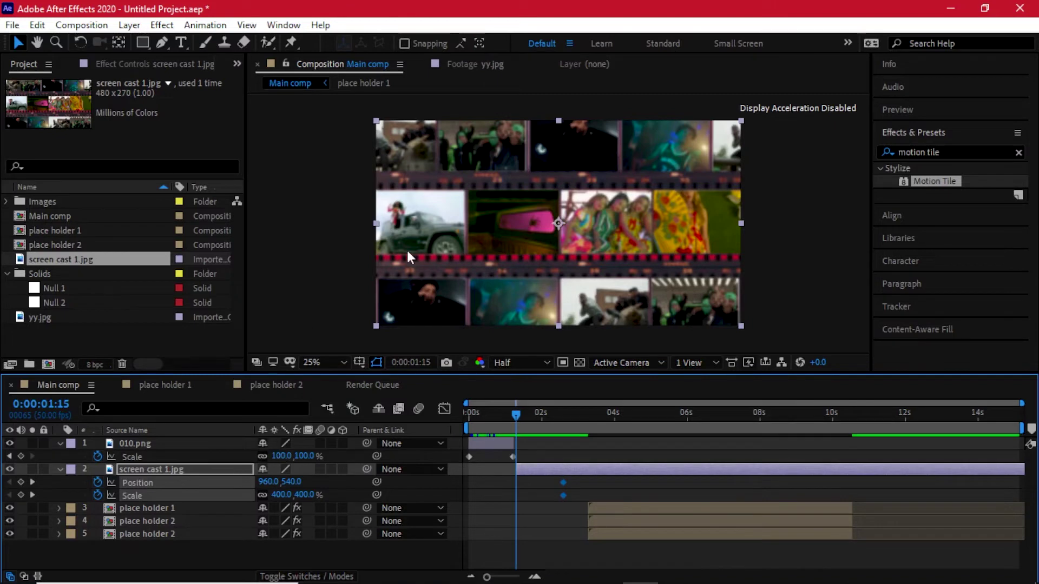
left_click_drag(278, 494, 865, 480)
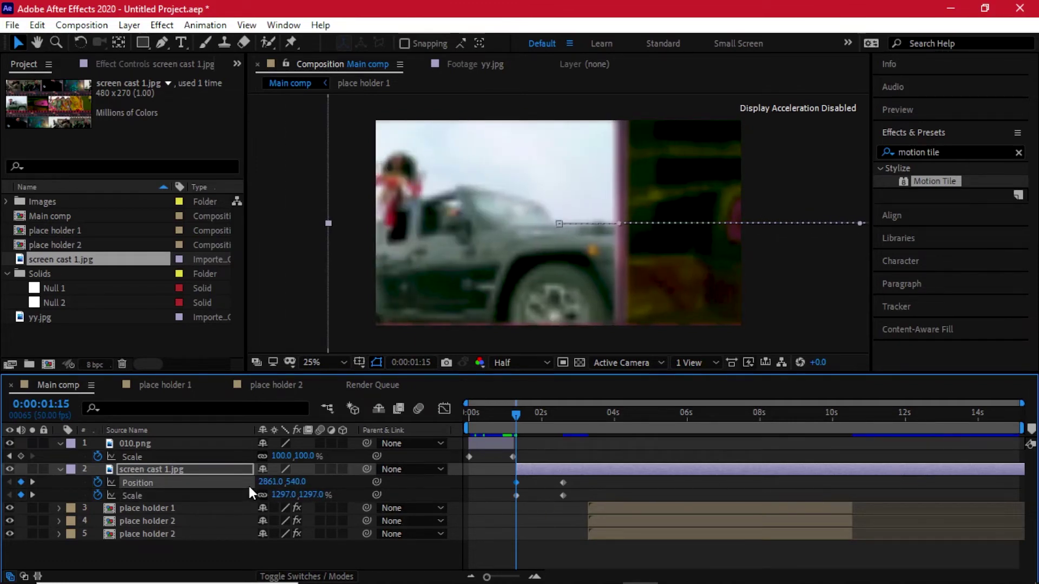
left_click_drag(265, 482, 526, 482)
left_click_drag(285, 495, 359, 470)
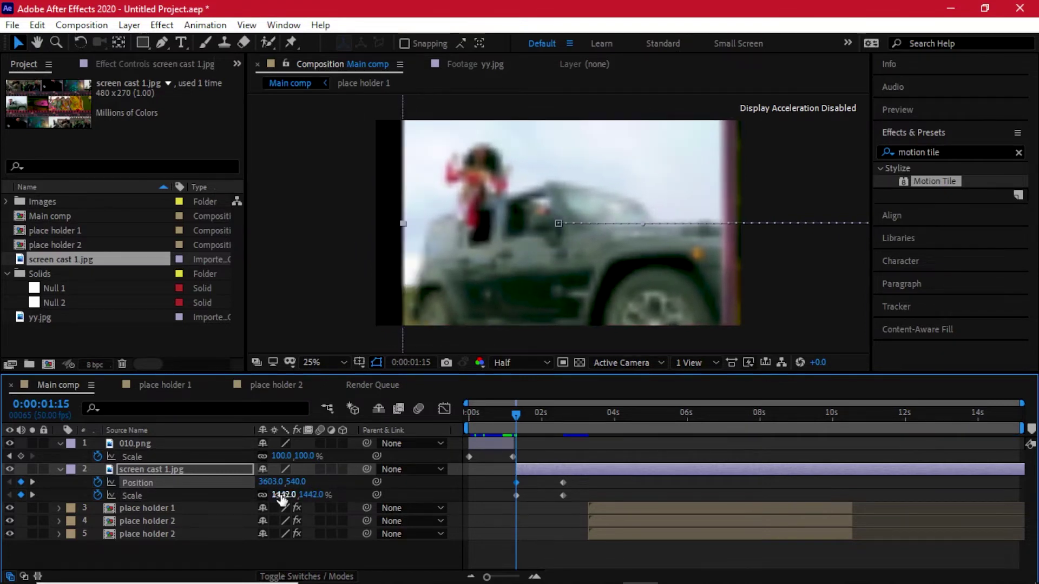
left_click_drag(282, 496, 399, 460)
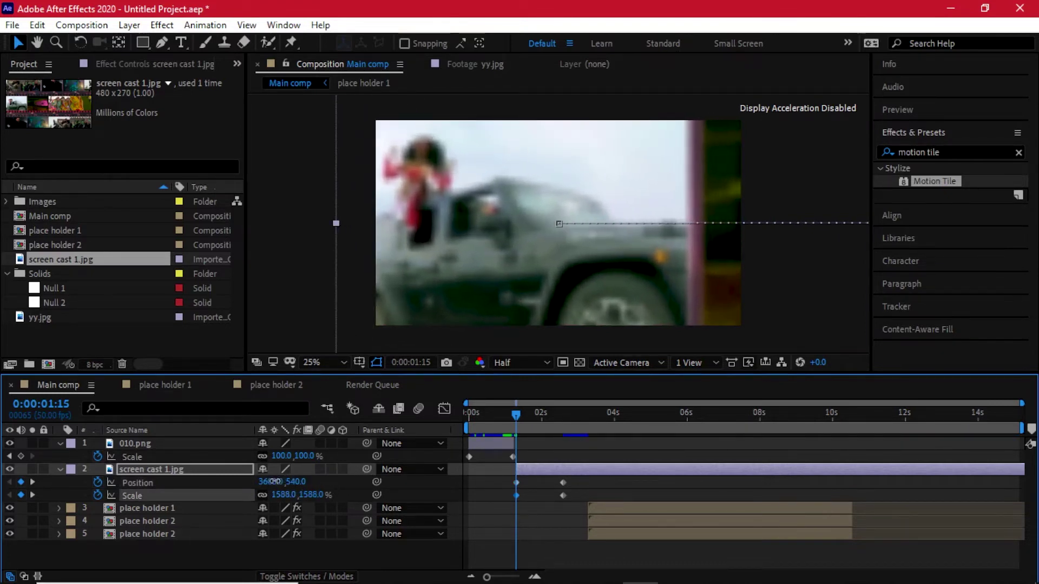
left_click_drag(275, 482, 467, 477)
Preview the zoom-out and trim the end of screen cast 1.jpg to 0:00:02:31.
left_click(474, 420)
left_click_drag(476, 417, 565, 418)
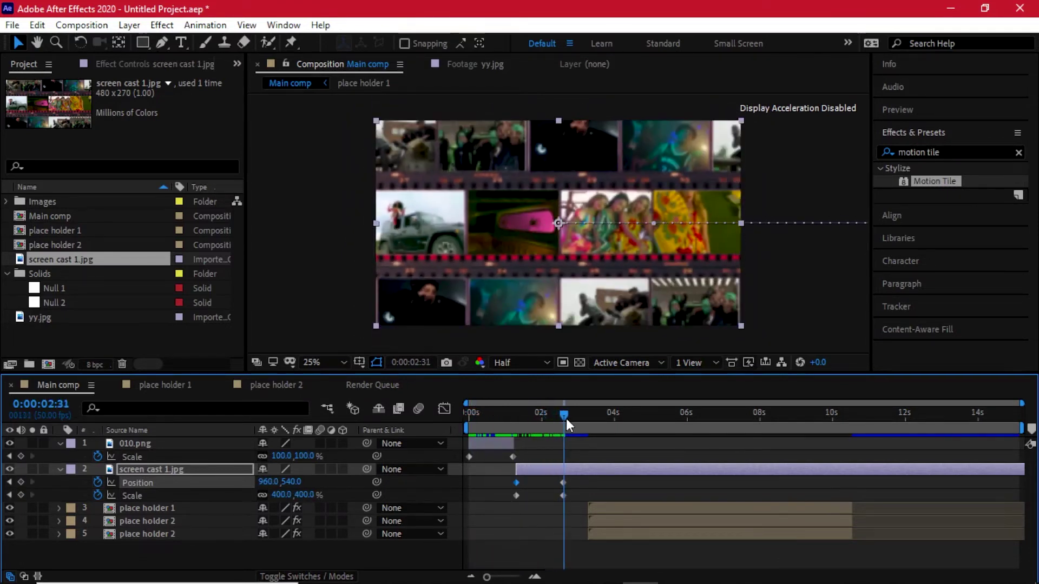
left_click(598, 506)
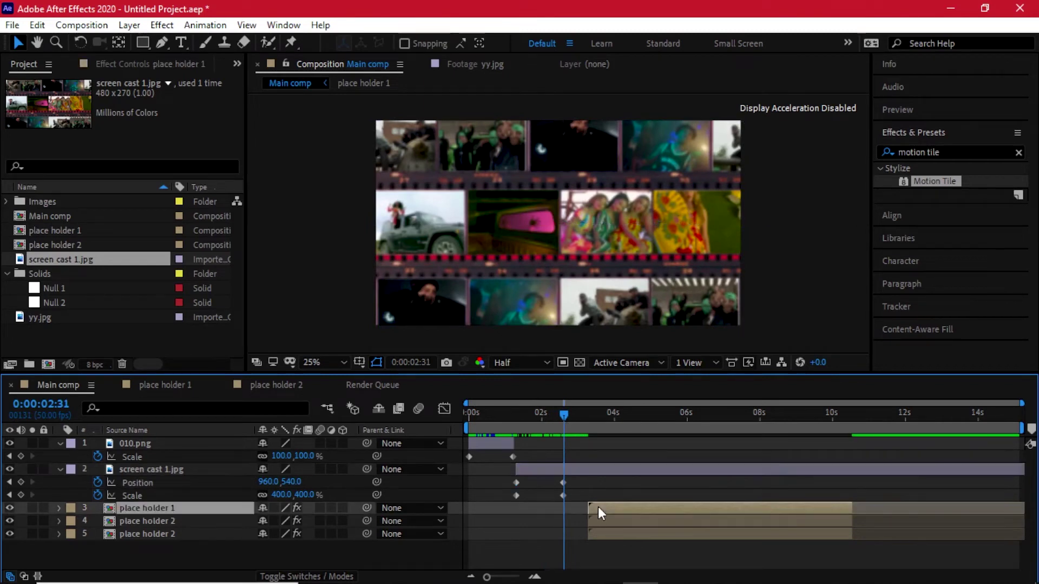
left_click(566, 472)
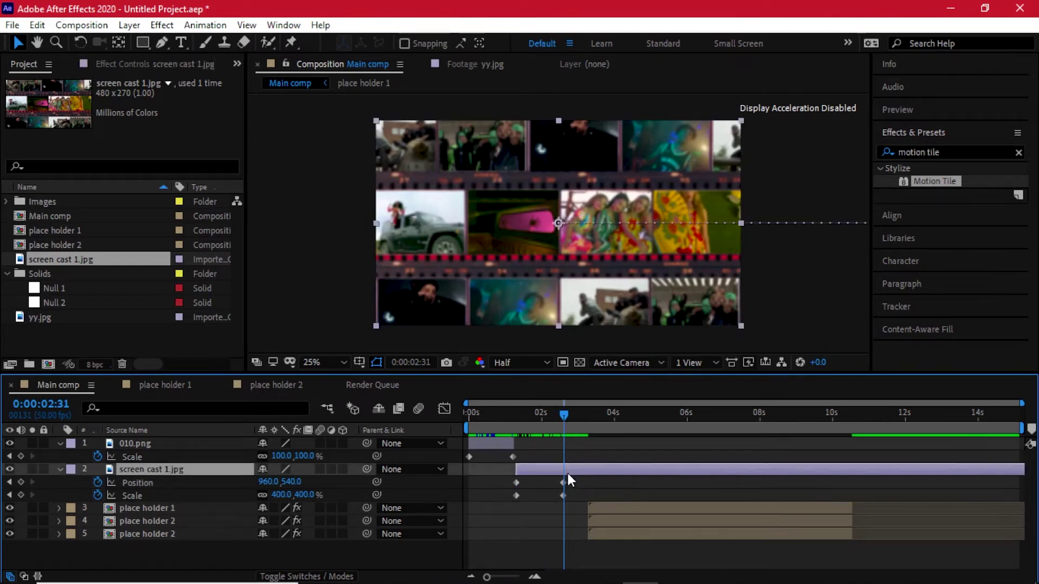
key("alt+]")
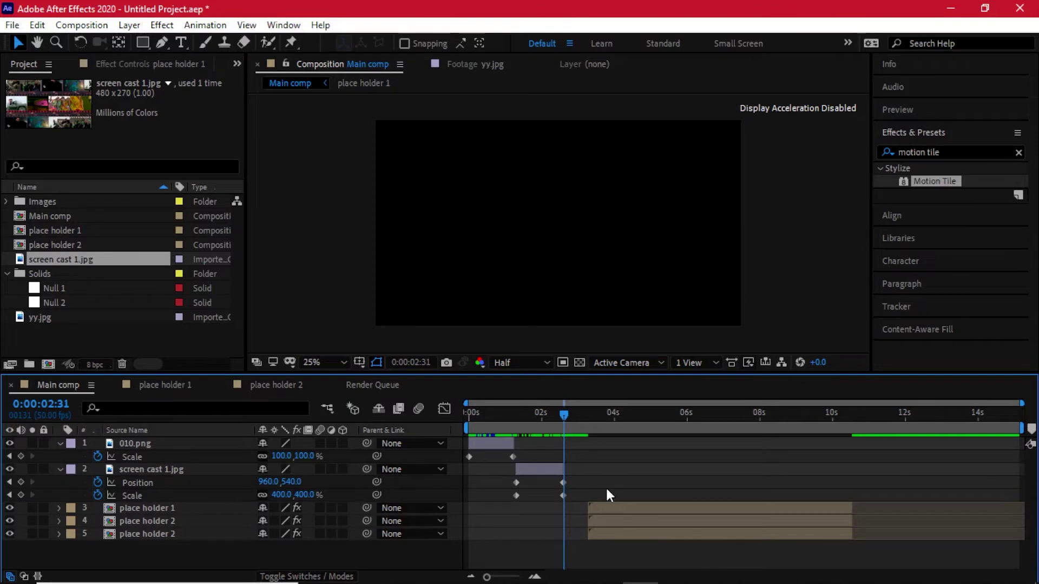
Move the three place holder layers together to start at 0:00:02:31, directly after screen cast 1.jpg.
left_click(609, 506)
left_click(611, 530, "shift")
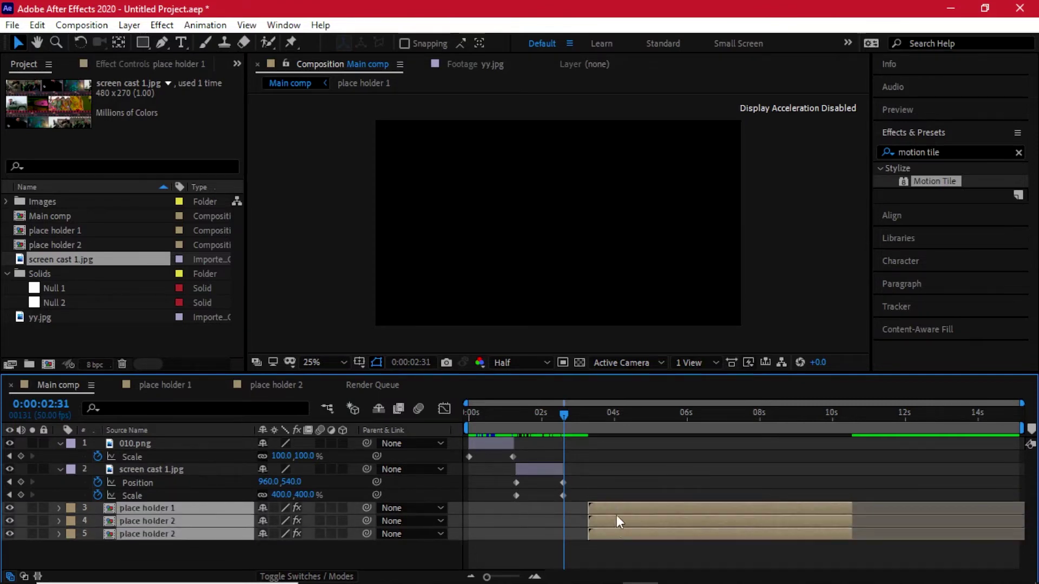
left_click_drag(612, 507, 590, 511)
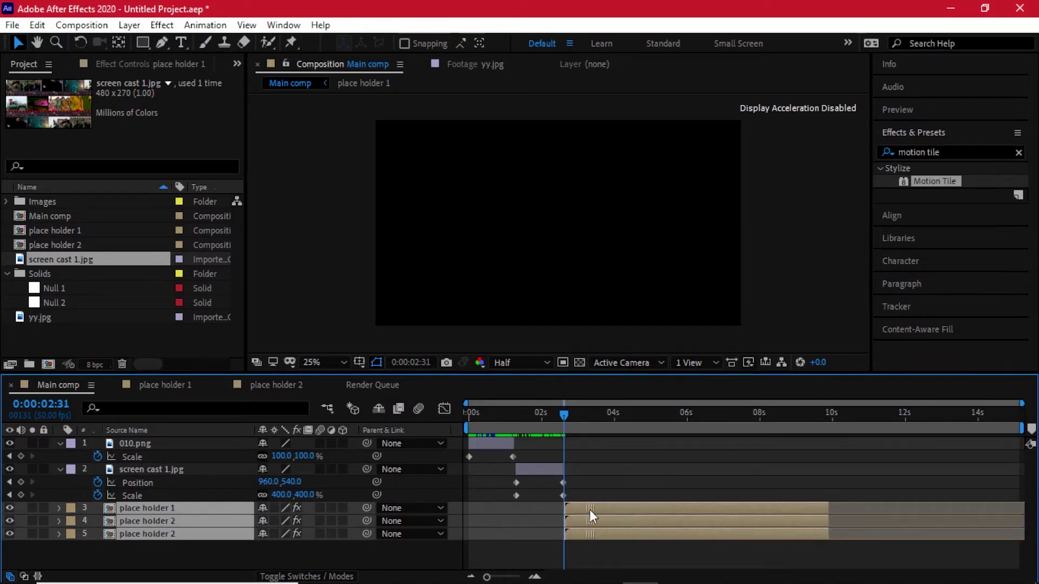
left_click(516, 425)
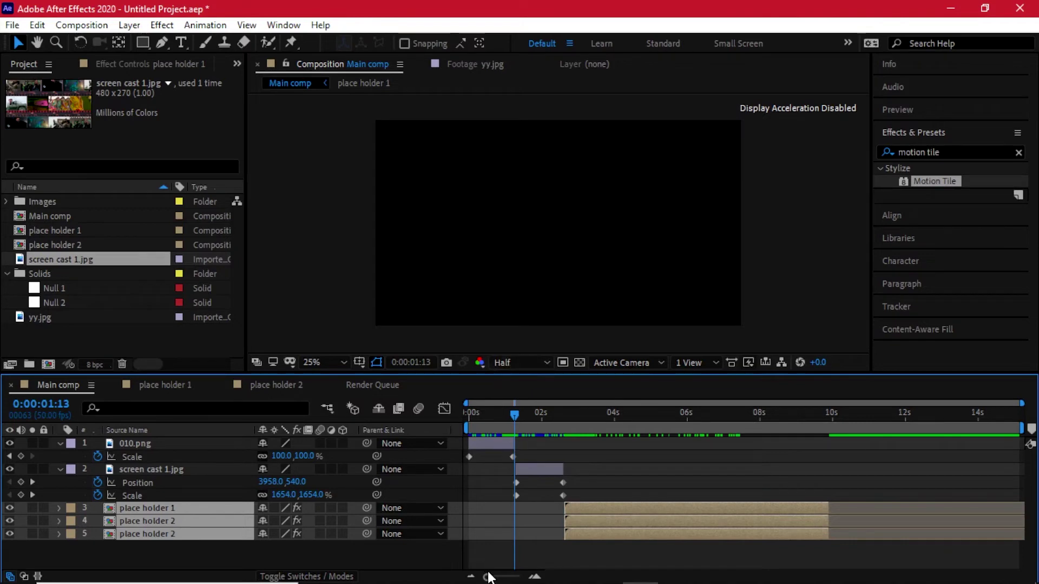
Shift screen cast 1.jpg slightly earlier so it starts at 0:00:01:13, directly after 010.png.
left_click_drag(486, 578, 514, 576)
left_click(787, 469)
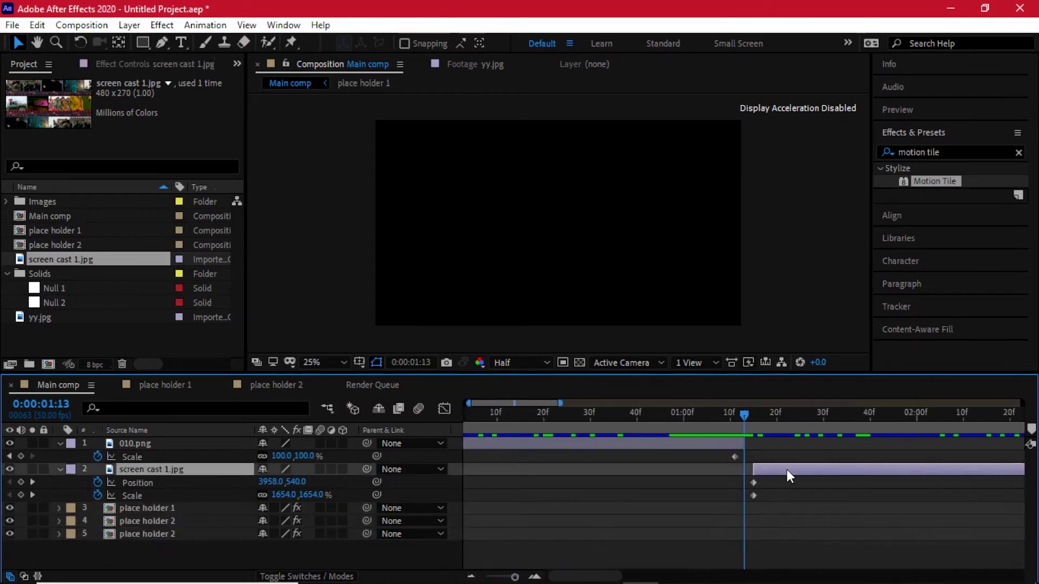
left_click_drag(781, 470, 774, 472)
key("semicolon")
Move the three place holder layers earlier to start at 0:00:02:29, directly after screen cast 1.jpg.
left_click_drag(553, 424, 562, 423)
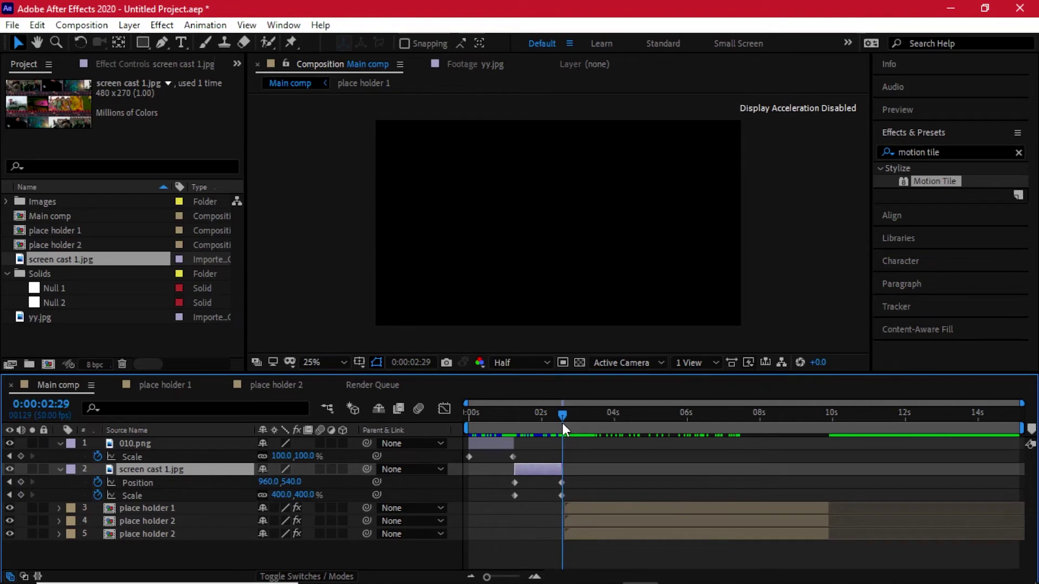
left_click_drag(489, 578, 539, 573)
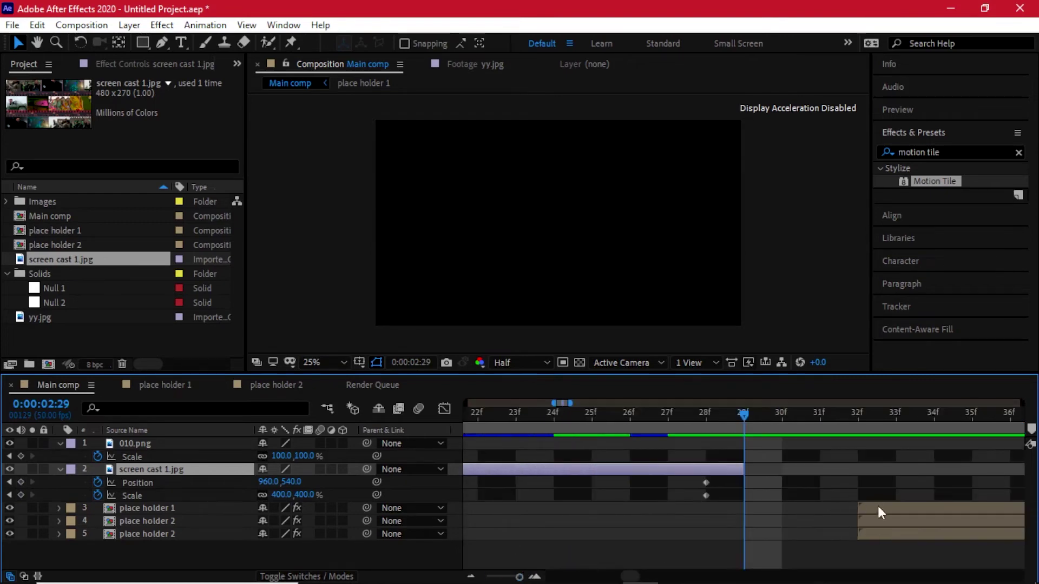
left_click_drag(877, 506, 764, 507)
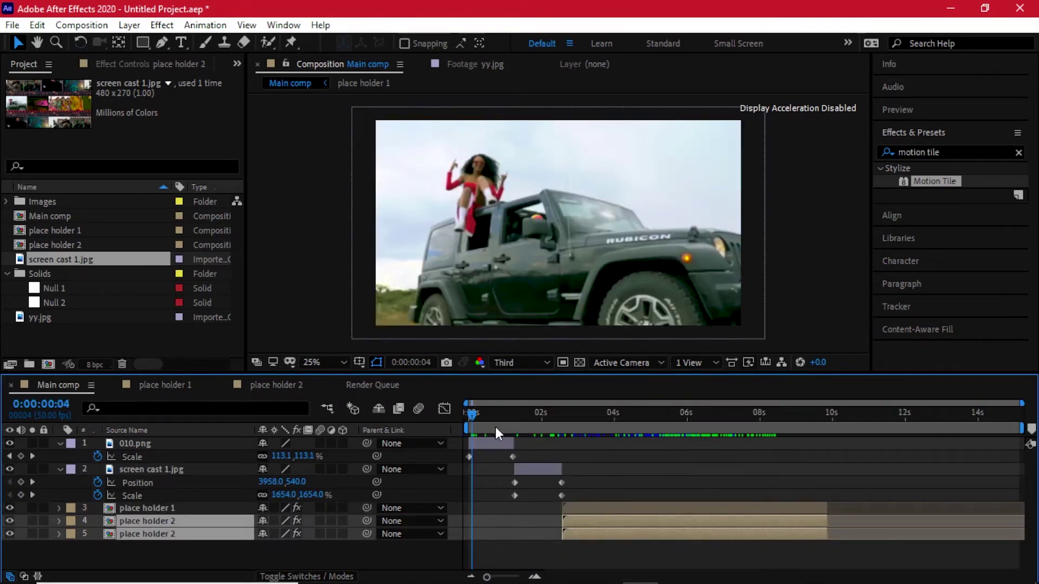
Preview the sequence up to 0:00:06:01, cut the three place holder layers there and remove the remainder.
left_click_drag(480, 413, 688, 427)
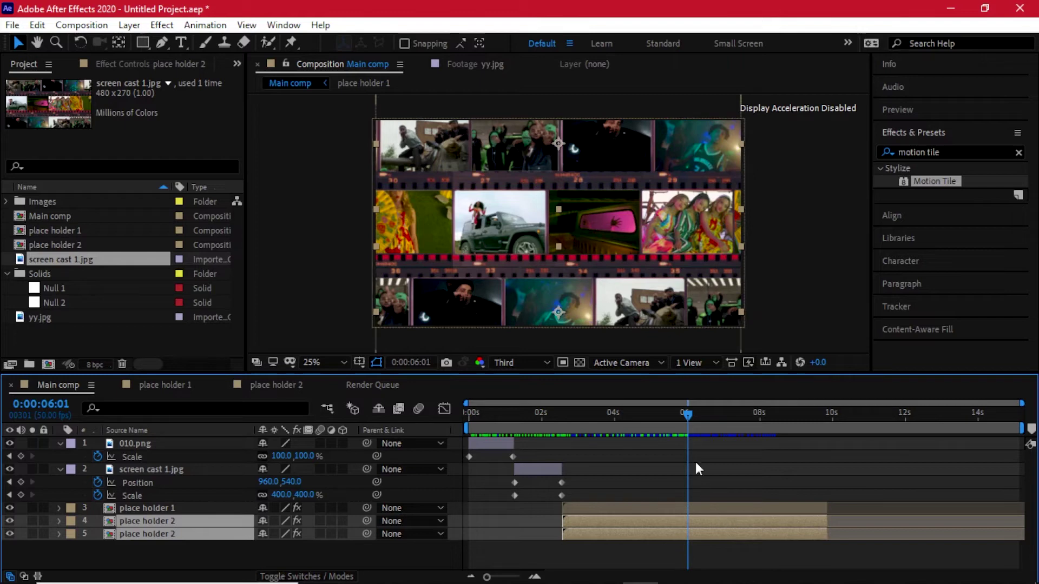
left_click(180, 508, "ctrl")
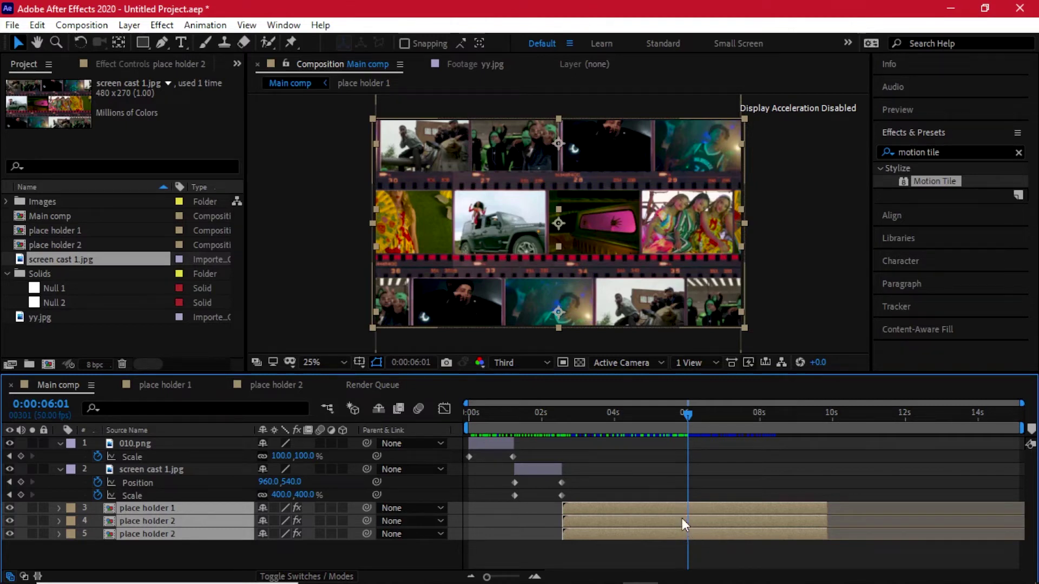
key("ctrl+shift+d")
key("Delete")
Queue Main comp's frame at 0:00:05:48 for rendering as a still, with JPEG Sequence as the output format.
left_click_drag(686, 411, 683, 410)
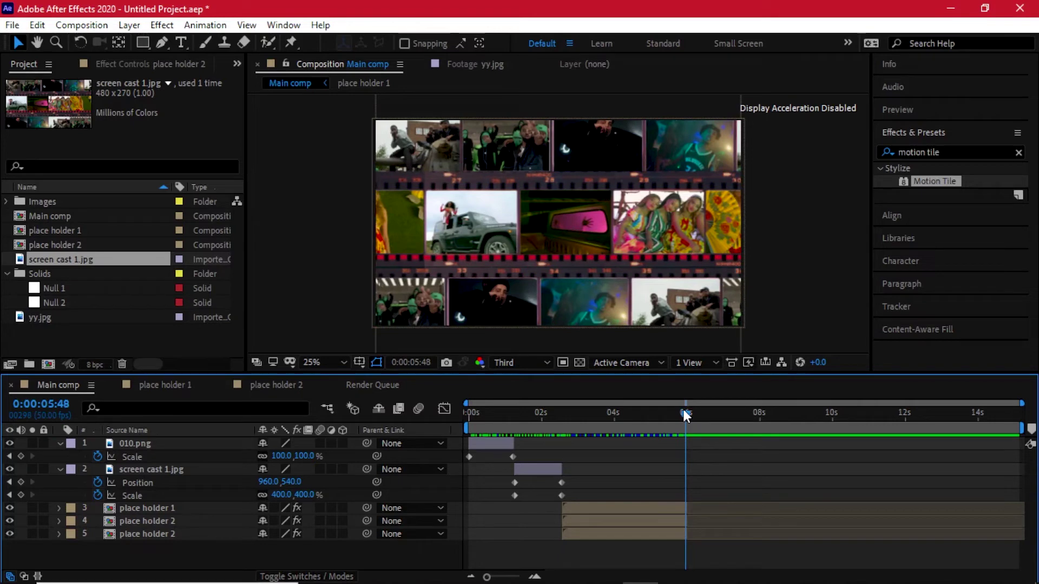
left_click(102, 23)
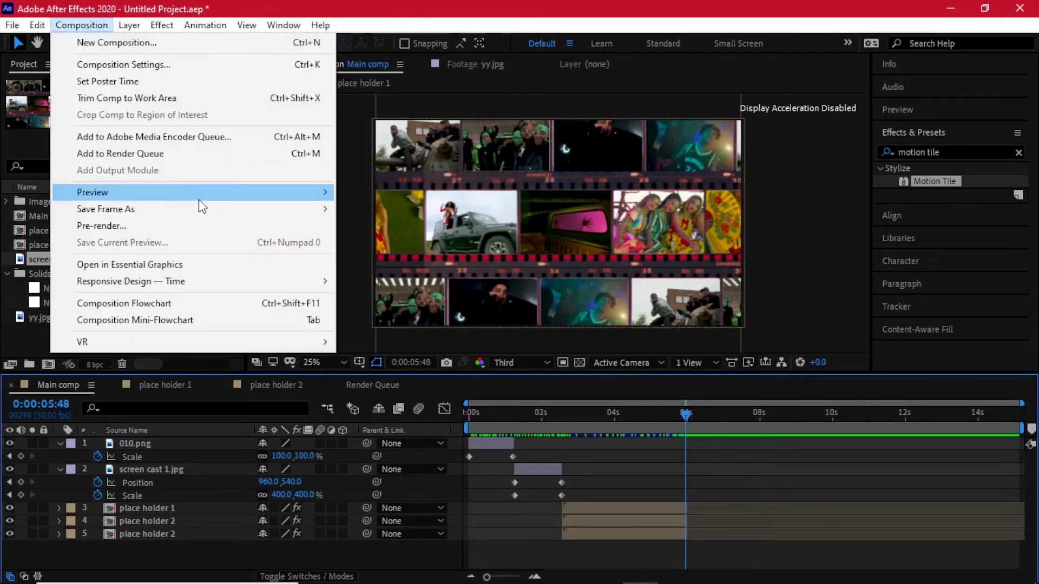
mouse_move(195, 209)
left_click(386, 215)
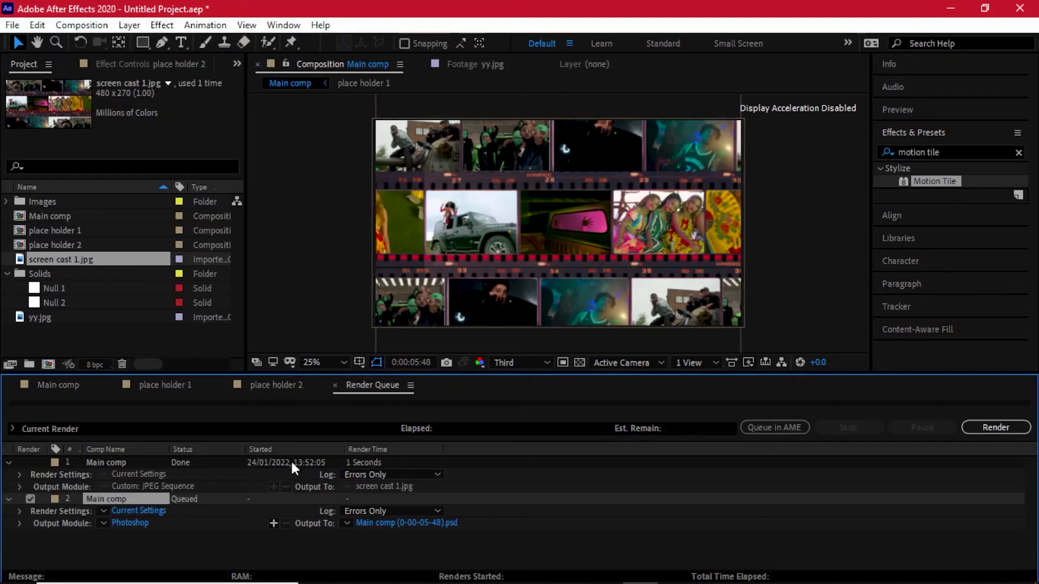
left_click(132, 523)
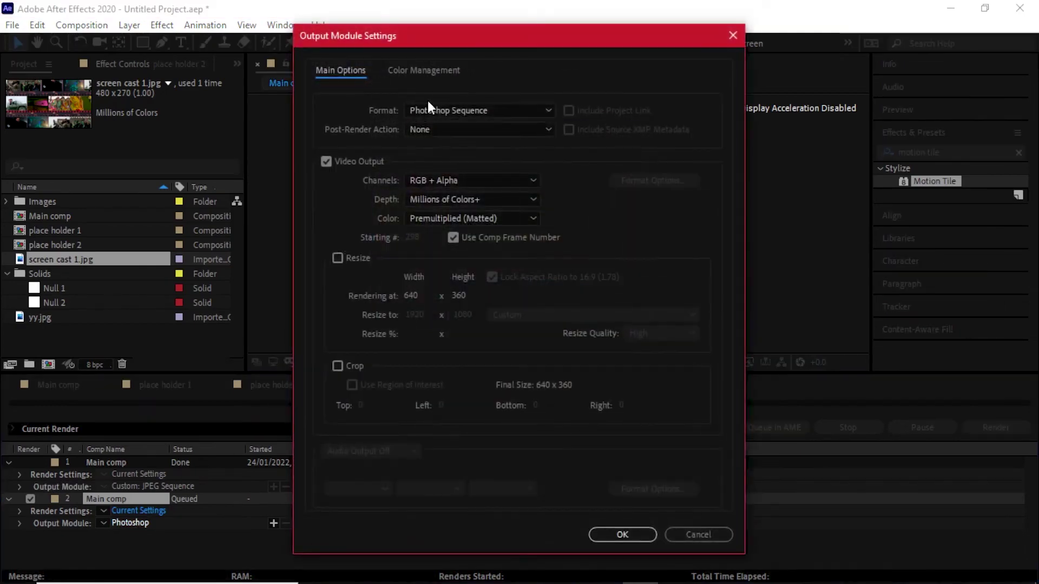
left_click(432, 110)
left_click(455, 192)
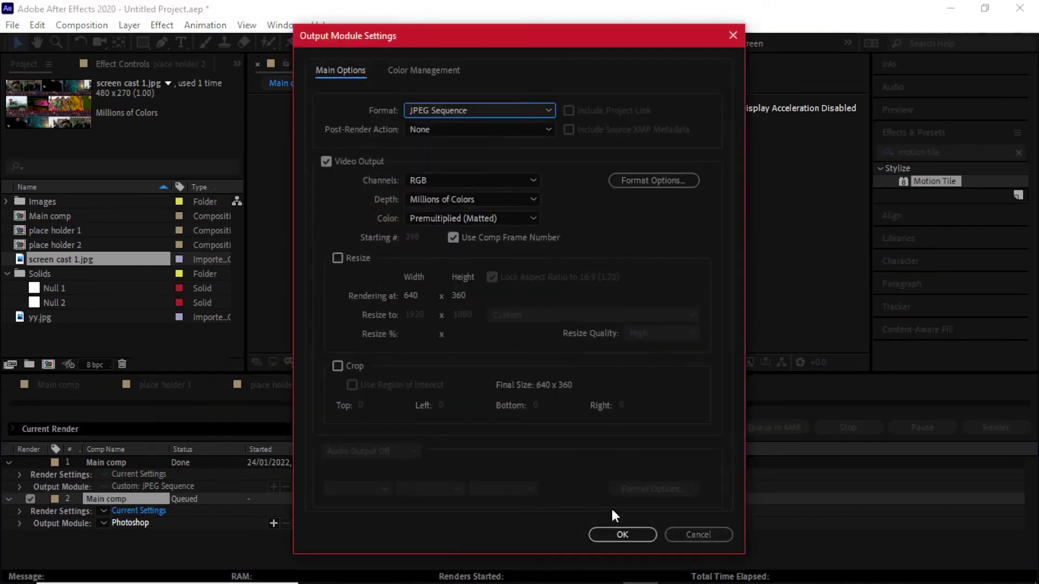
left_click(621, 540)
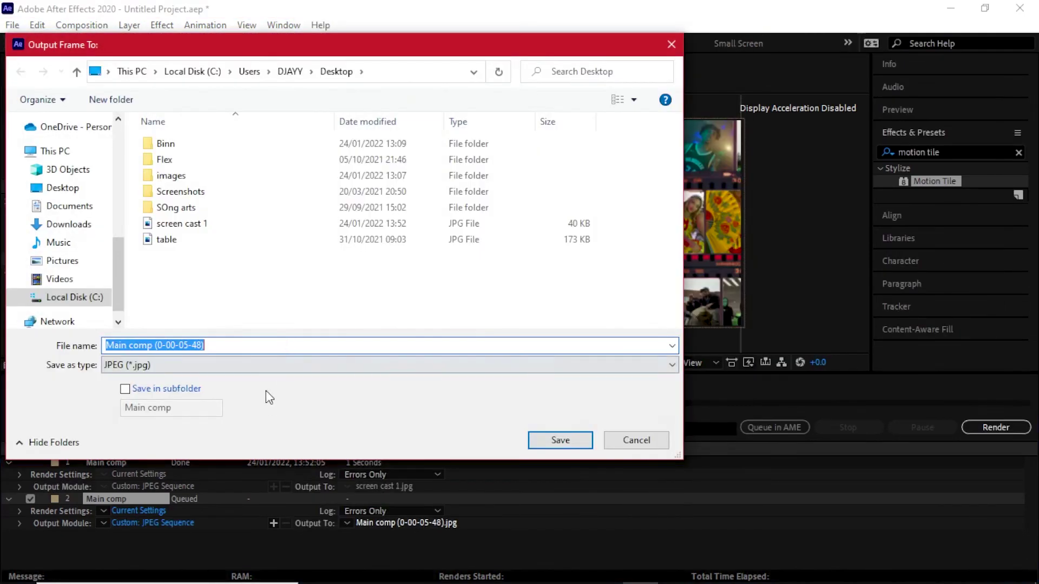
Name the output frame screen cast 2 on the Desktop and render it.
type("screen ")
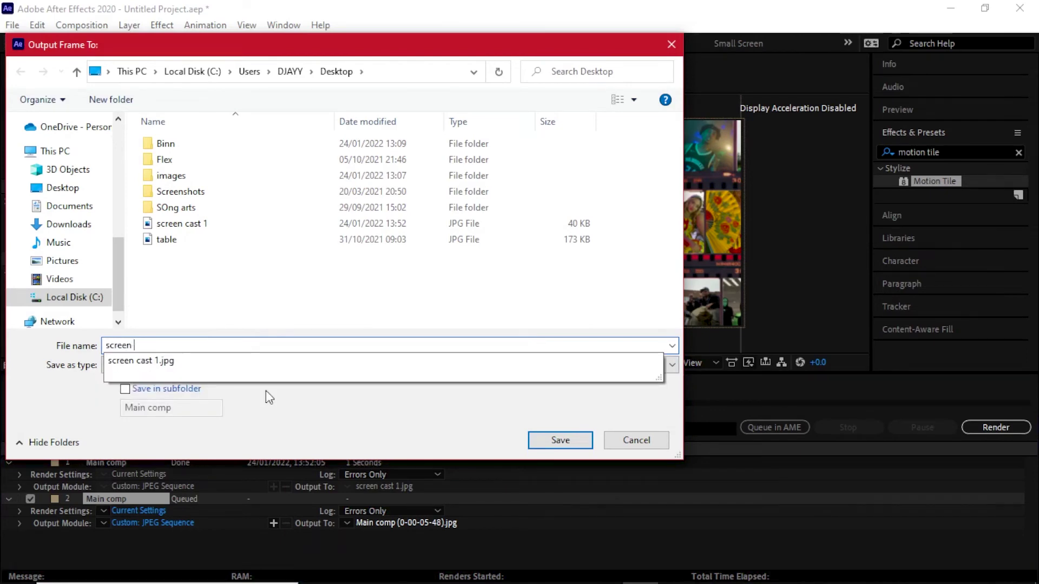
type("cast 2")
key("Return")
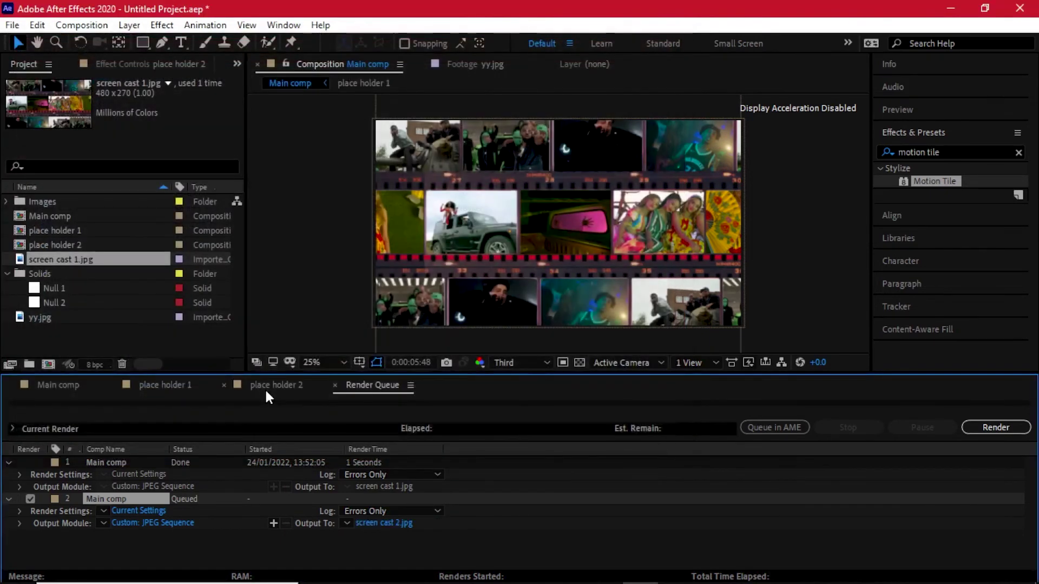
left_click(990, 427)
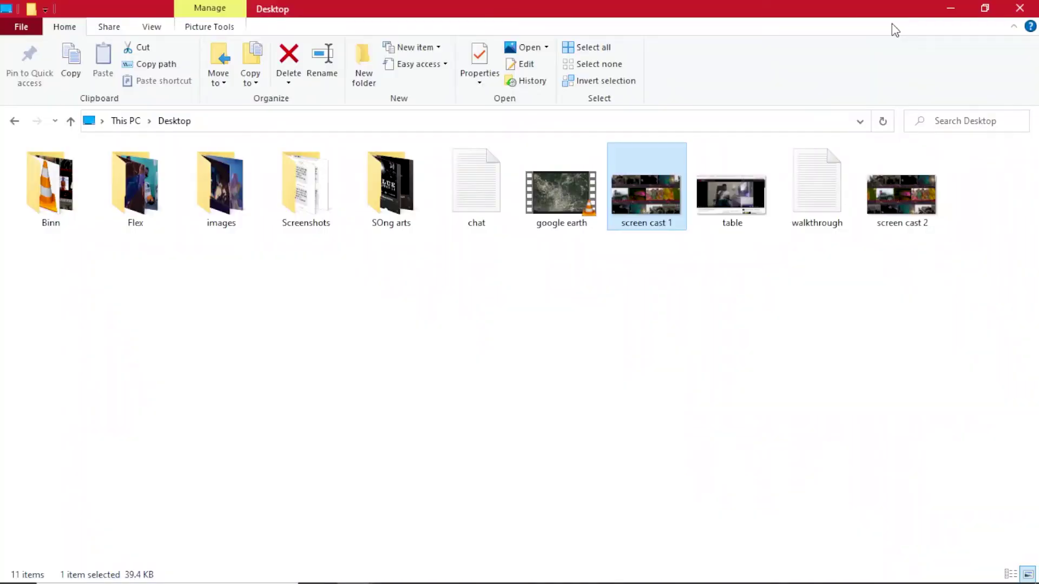
Import screen cast 2.jpg from the Desktop, add it to Main comp and slide it past the end of the place holder layers.
left_click(837, 324)
left_click_drag(931, 203, 135, 345)
left_click_drag(81, 273, 155, 437)
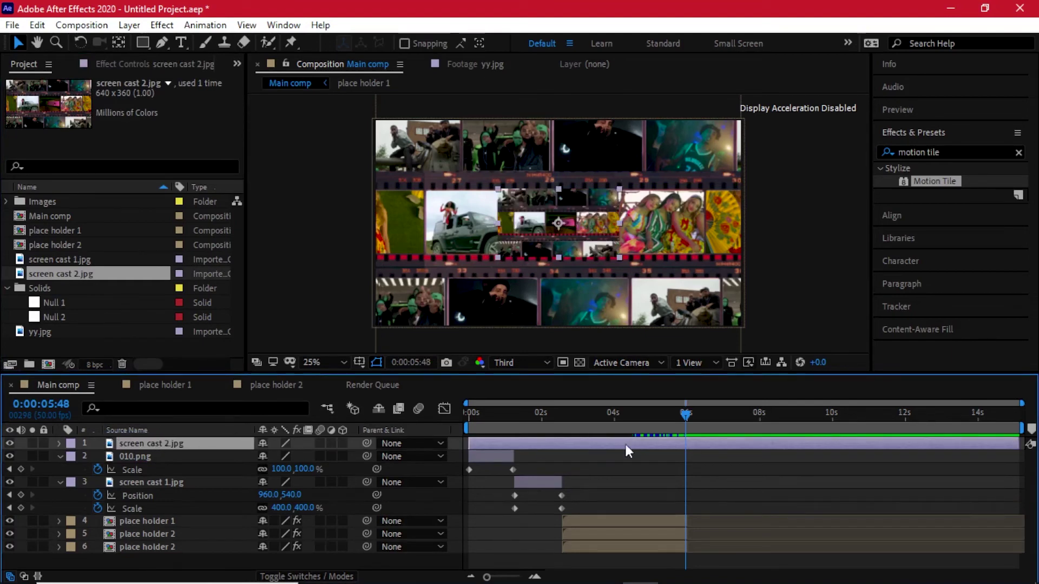
left_click_drag(579, 444, 833, 444)
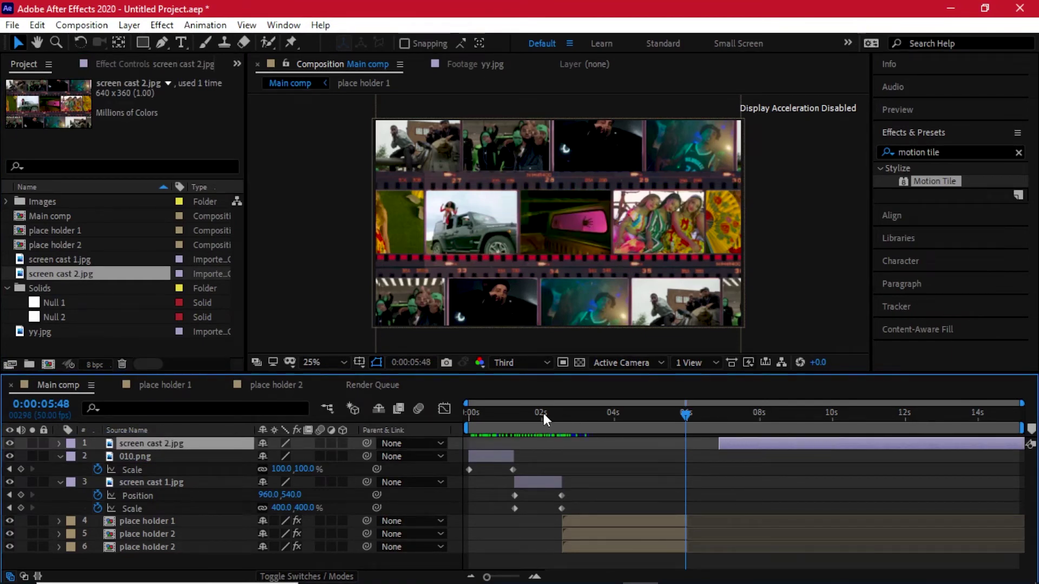
Preview the sequence, then place screen cast 2.jpg below screen cast 1.jpg, starting where the place holder layers end.
left_click(469, 418)
left_click_drag(474, 425, 685, 430)
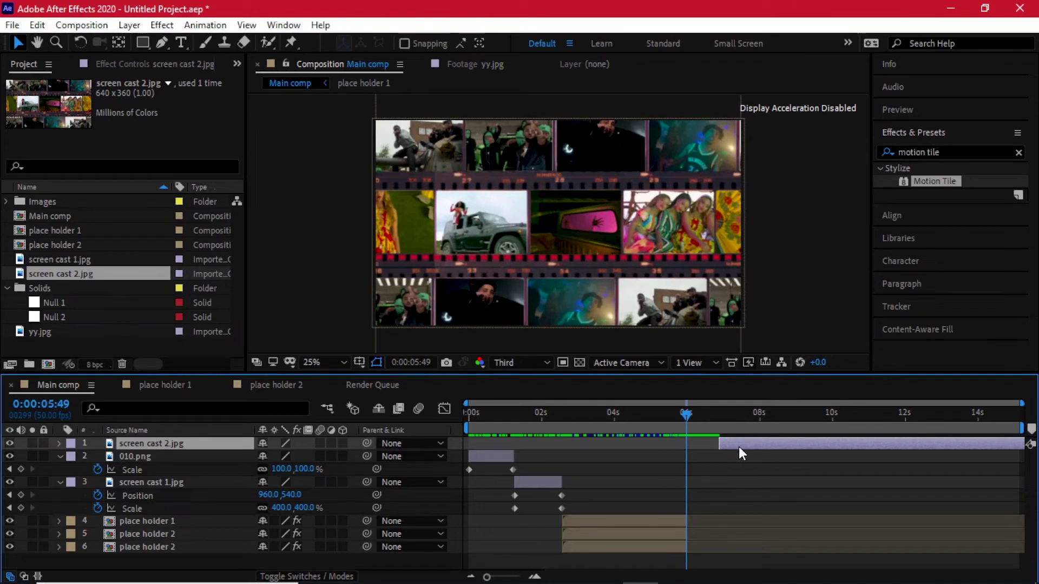
left_click_drag(162, 443, 164, 506)
left_click_drag(761, 511, 729, 515)
Split screen cast 2.jpg at 0:00:07:11 and delete the part after it.
left_click_drag(697, 414, 735, 416)
key("ctrl+shift+d")
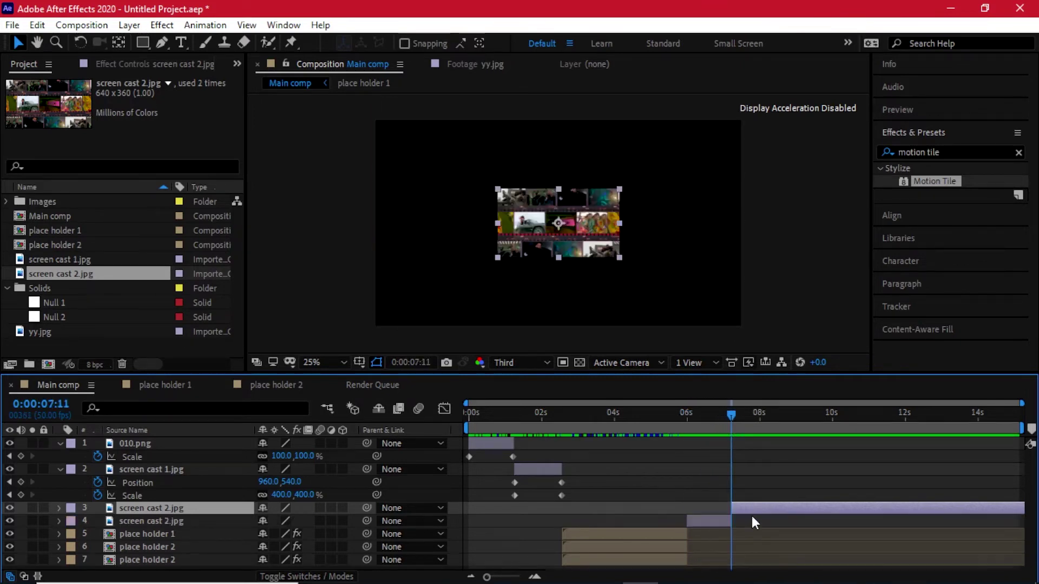
key("Delete")
Set the Scale of screen cast 2.jpg to 300% so it matches the strips filling the frame.
left_click(718, 509)
left_click(704, 414)
key("s")
left_click(285, 520)
type("400")
key("Return")
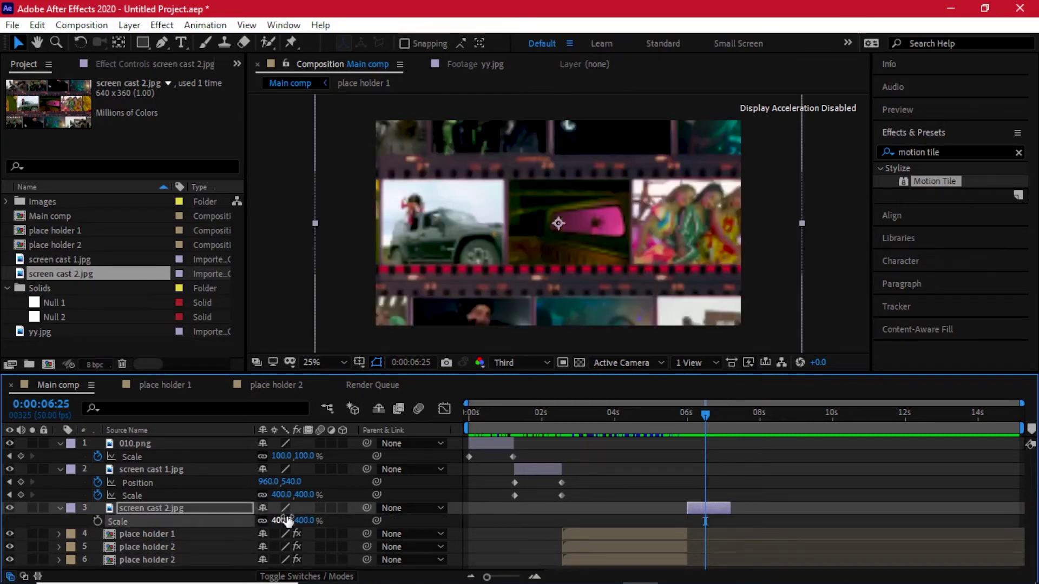
mouse_move(688, 417)
left_mouse_down()
mouse_move(666, 416)
mouse_move(688, 414)
left_mouse_up()
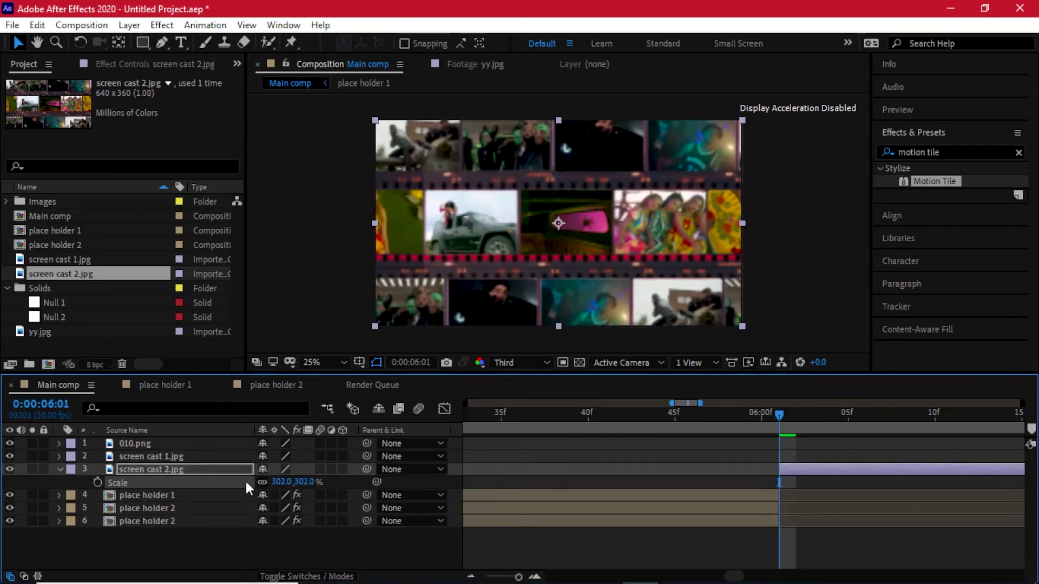
left_click(280, 481)
type("300")
key("Return")
Nudge screen cast 2.jpg one frame earlier to start at 0:00:06:00 and check the transition from the place holder layers.
left_click_drag(745, 419, 766, 434)
left_click_drag(797, 468, 783, 469)
mouse_move(756, 430)
left_mouse_down()
mouse_move(741, 426)
mouse_move(785, 420)
mouse_move(732, 426)
mouse_move(771, 425)
left_mouse_up()
left_click_drag(700, 403, 1021, 404)
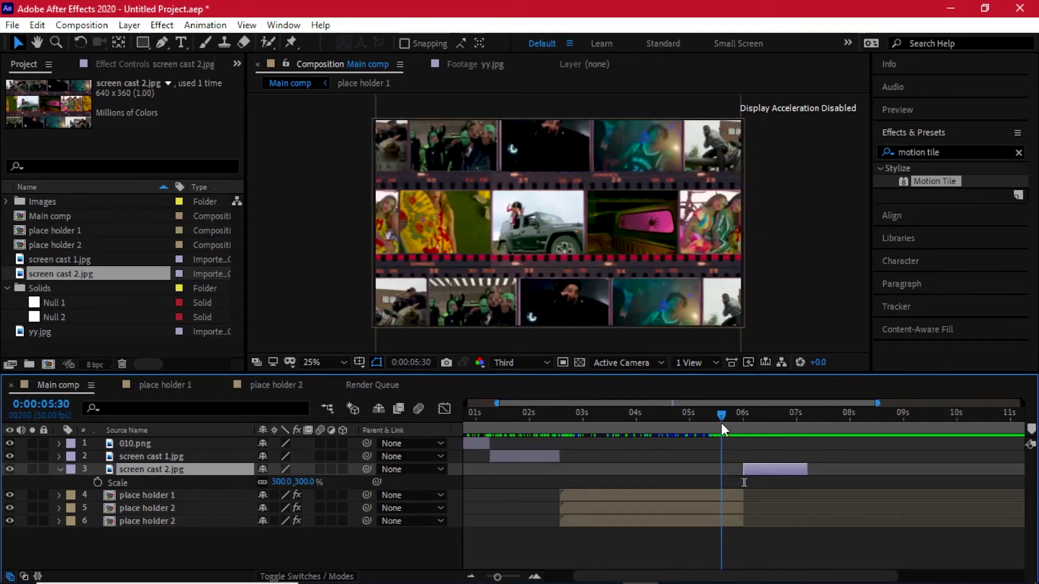
left_click_drag(722, 423, 742, 426)
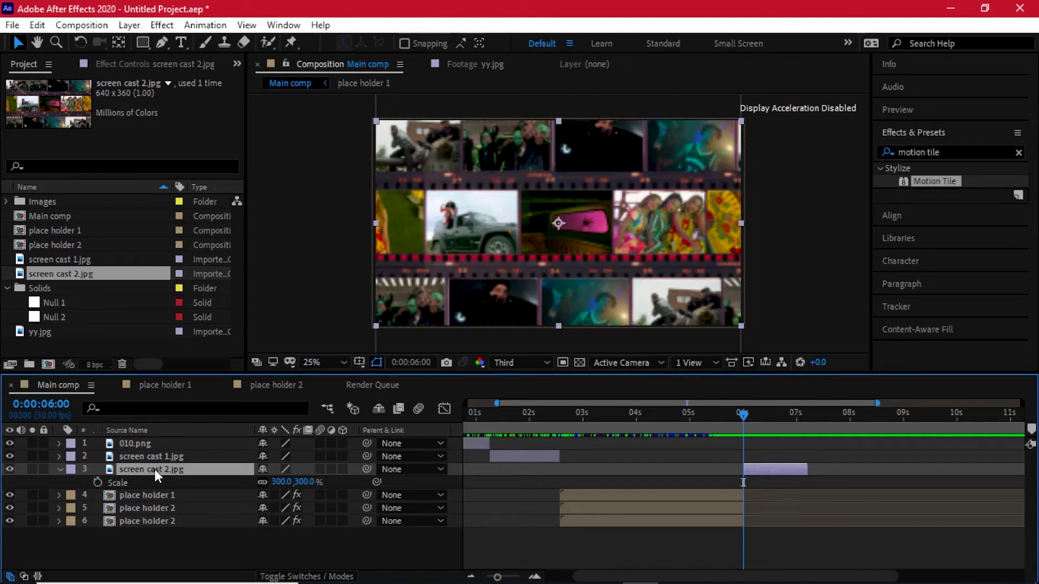
Add Position and Scale keyframes to screen cast 2.jpg at 0:00:06:00.
key("shift+p")
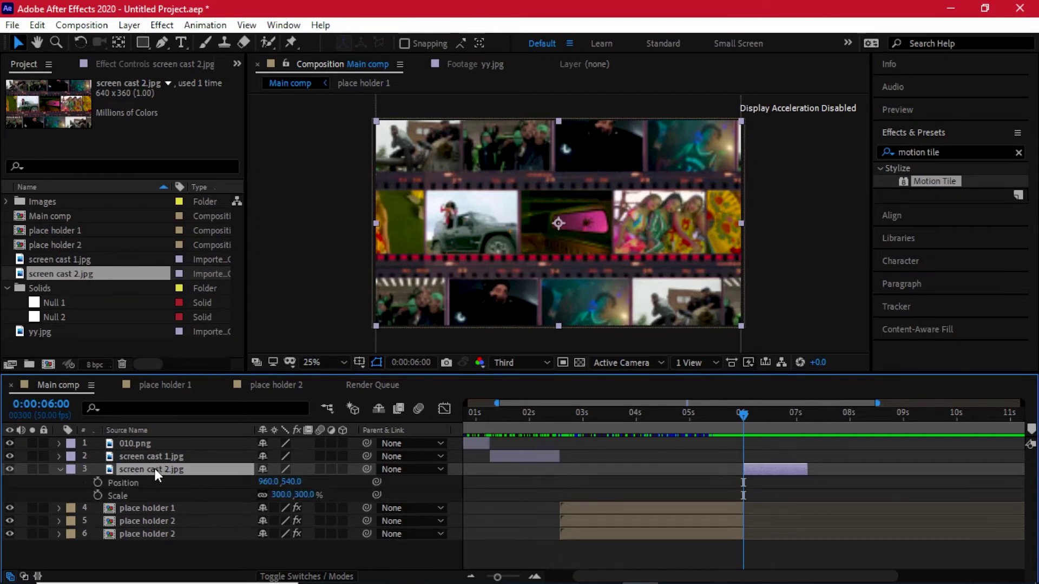
left_click(97, 482)
left_click(97, 495)
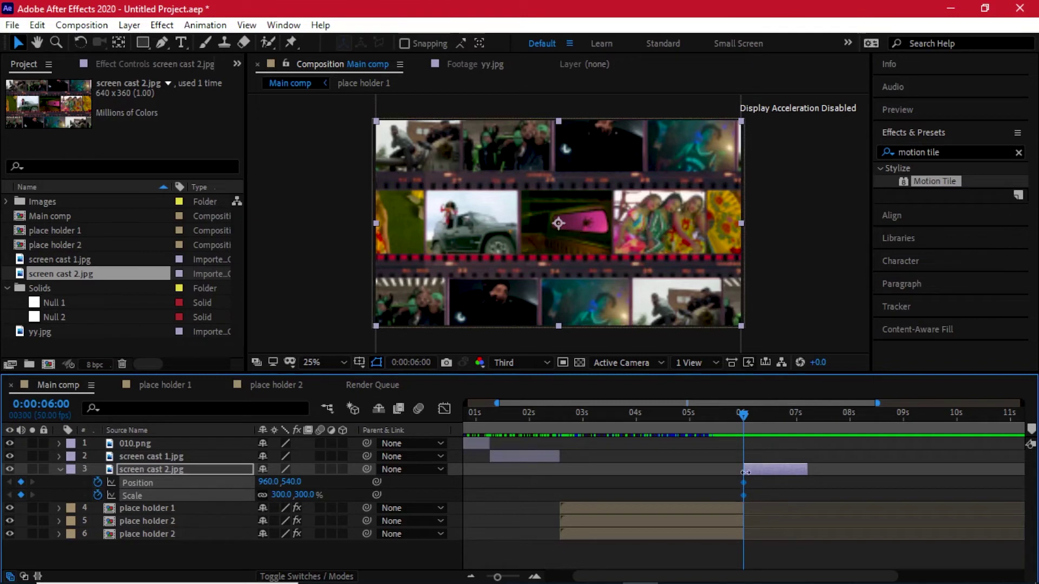
At 0:00:06:35, set screen cast 2.jpg's Scale to 1278% and Position to 2140, 2253, framing the green-masked group.
left_click_drag(745, 421, 774, 420)
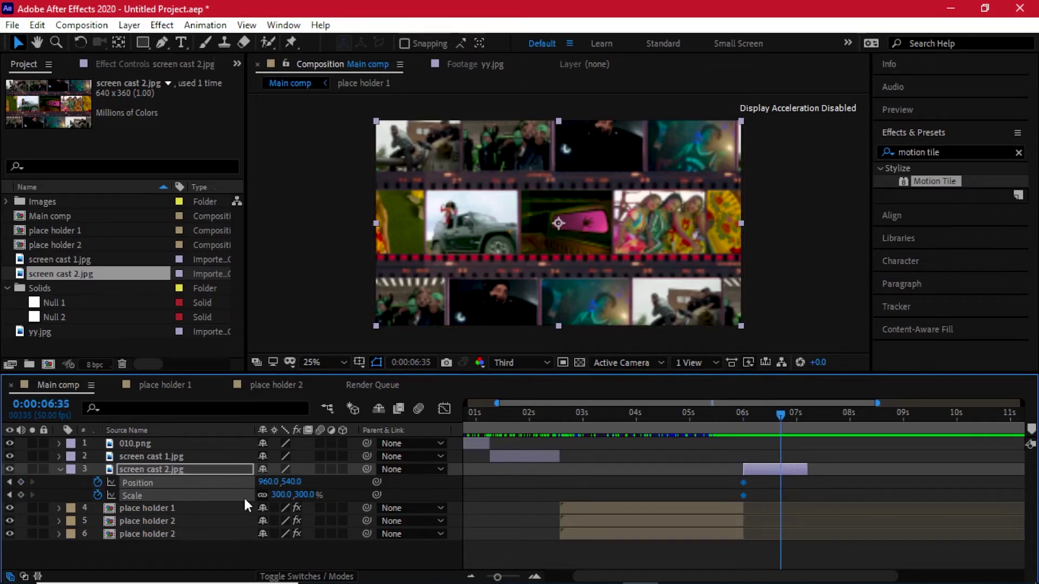
left_click_drag(303, 495, 611, 390)
left_click_drag(293, 482, 579, 460)
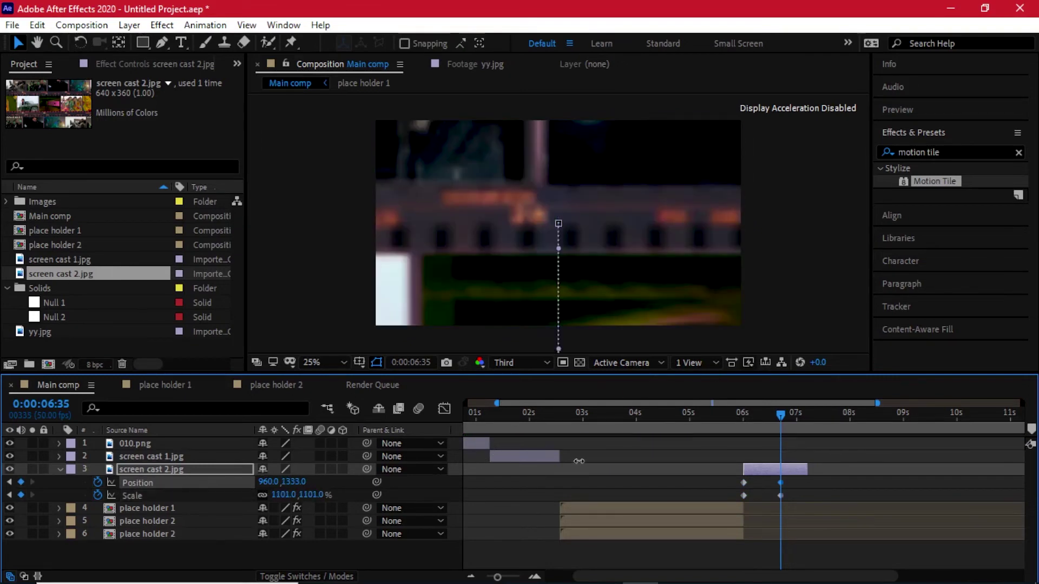
left_click_drag(645, 180, 655, 305)
left_click_drag(454, 267, 652, 258)
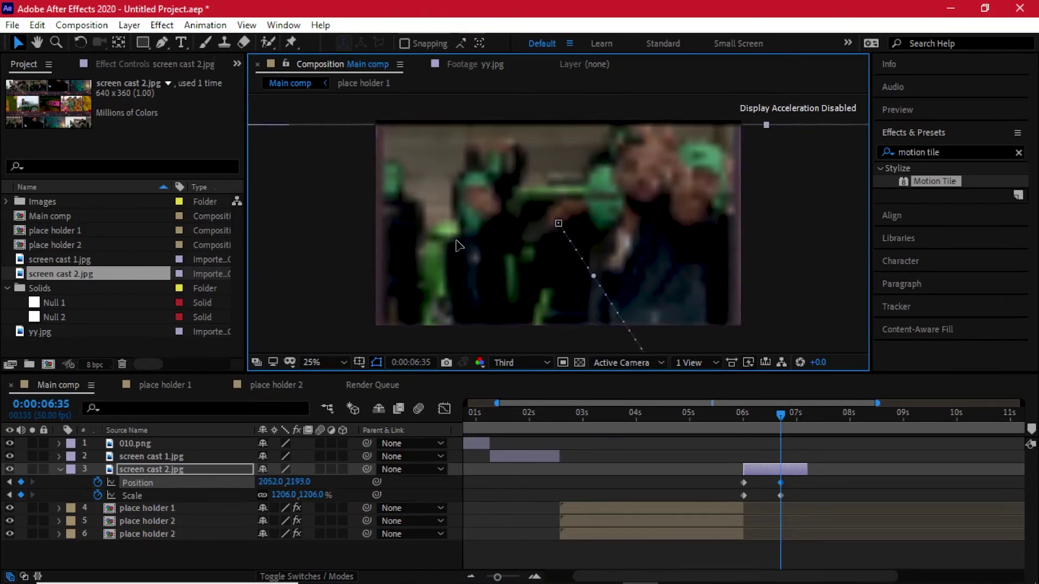
left_click_drag(456, 241, 452, 238)
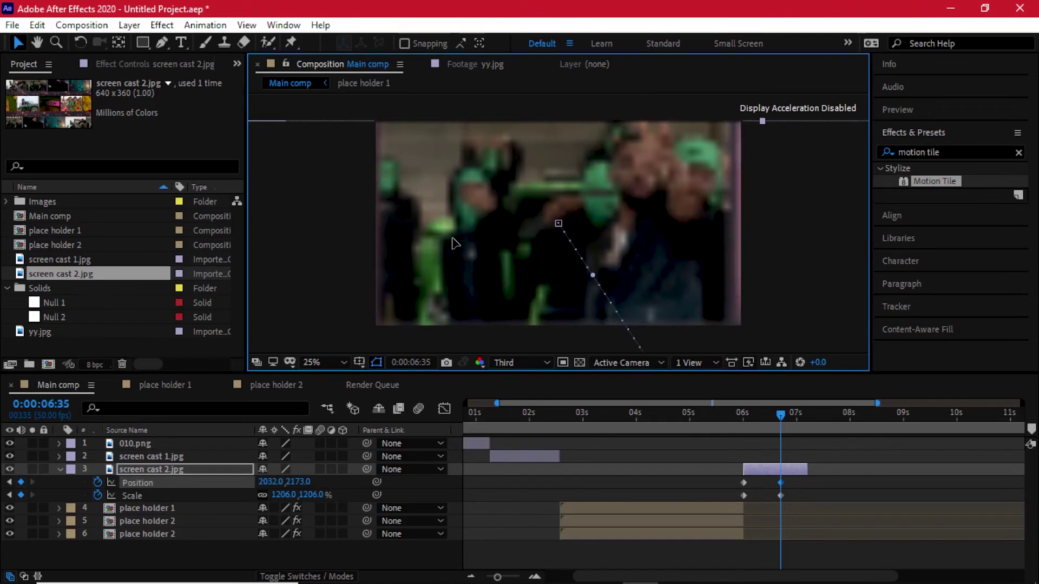
left_click_drag(283, 495, 289, 495)
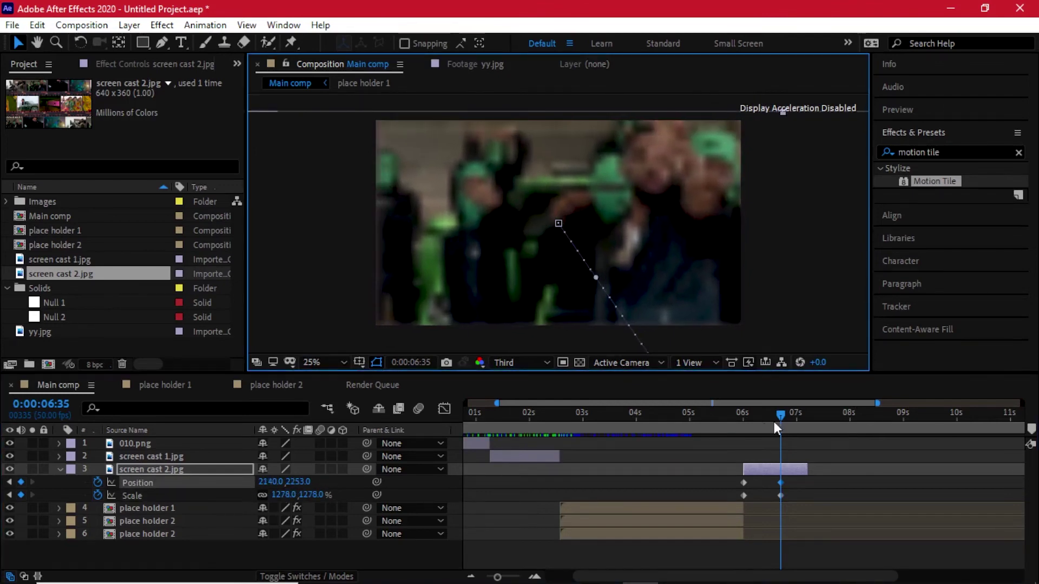
Preview the zoom-in and trim the end of screen cast 2.jpg to 0:00:06:36.
left_click_drag(744, 424, 783, 406)
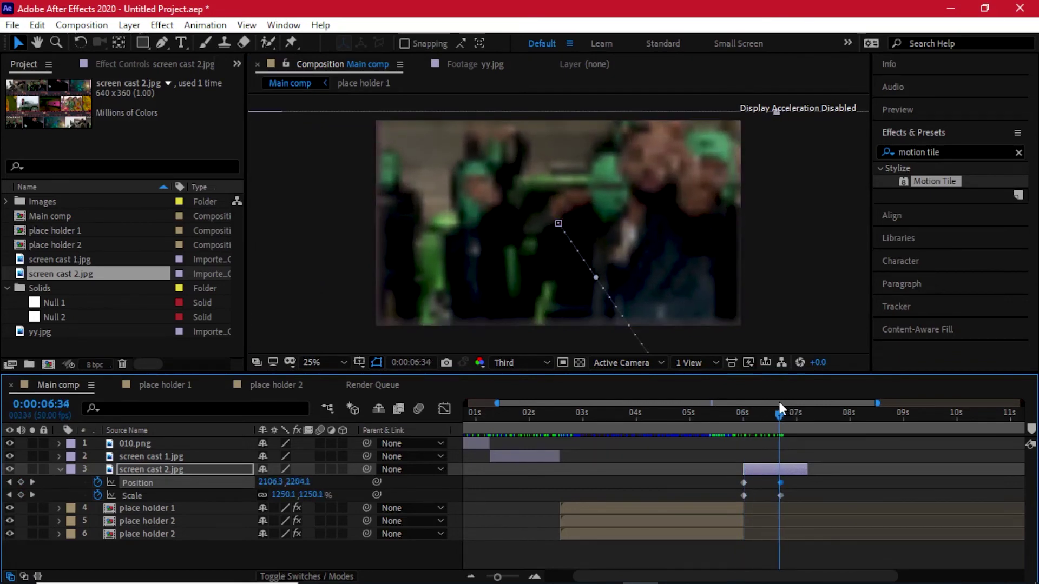
key("Page_Down")
key("Page_Down")
left_click_drag(806, 469, 783, 469)
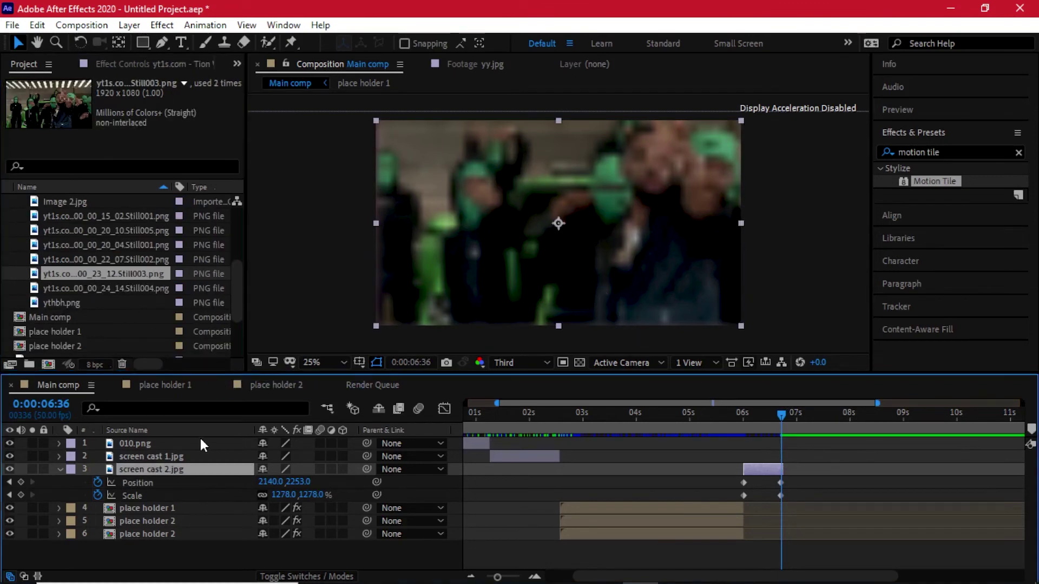
Add the green-masked group image, 00_23_12.Still003.png, above screen cast 2.jpg and start it directly after that layer.
key("ctrl+slash")
left_click_drag(222, 438, 208, 472)
left_click_drag(531, 468, 887, 470)
Scale the Still003.png layer to 124% and reposition it to line up with the final zoomed frame of screen cast 2.jpg.
left_click(784, 418)
key("s")
left_click_drag(282, 481, 295, 482)
left_click_drag(624, 301, 621, 278)
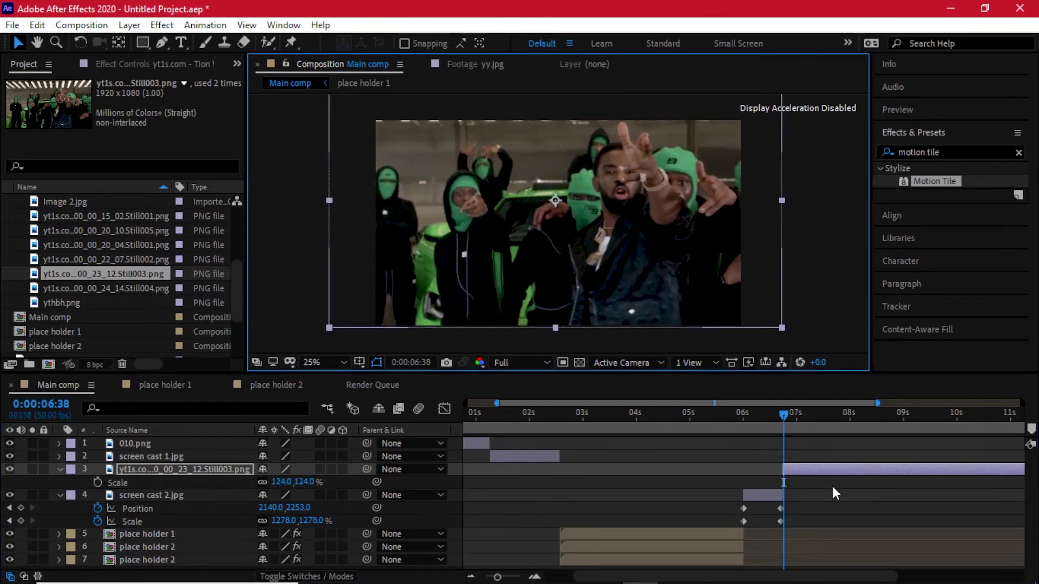
Overlap the Still003.png layer with screen cast 2.jpg, reduce its Opacity to 51%, and reposition it against the zoomed frame at 0:00:06:36.
left_click_drag(837, 474, 806, 466)
left_click(773, 418)
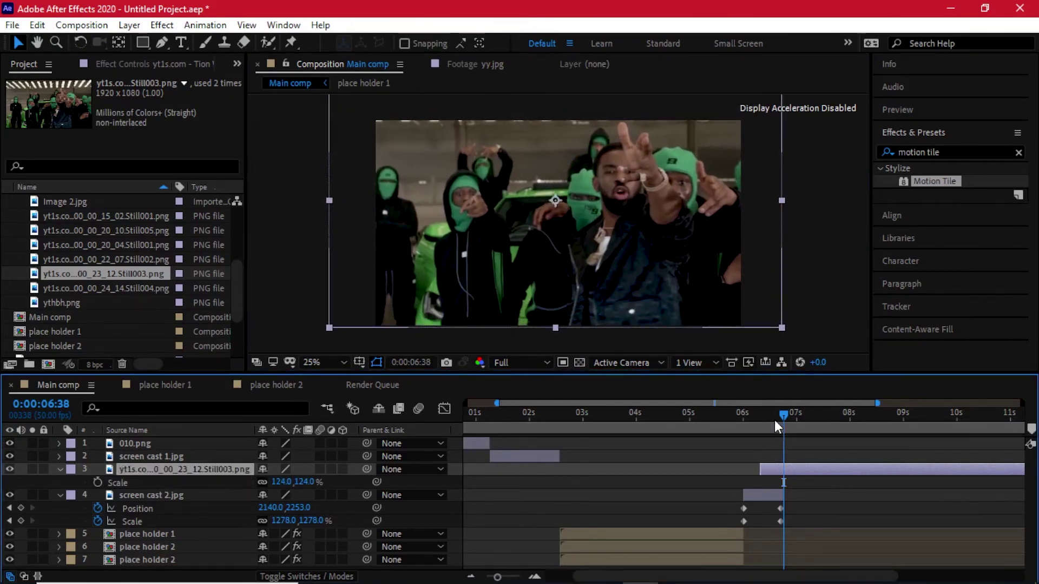
key("t")
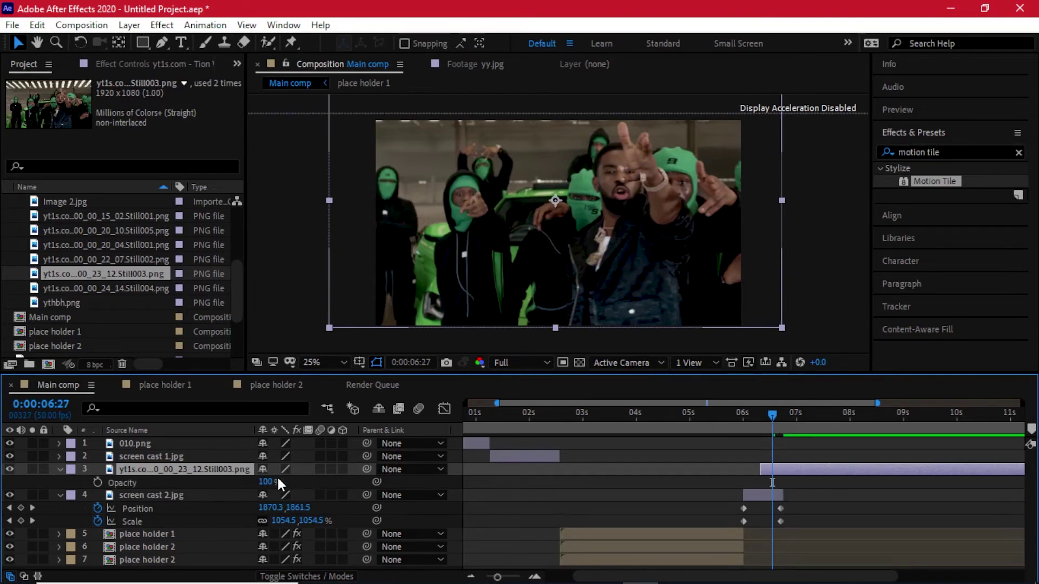
left_click_drag(265, 481, 205, 480)
left_click_drag(767, 417, 781, 415)
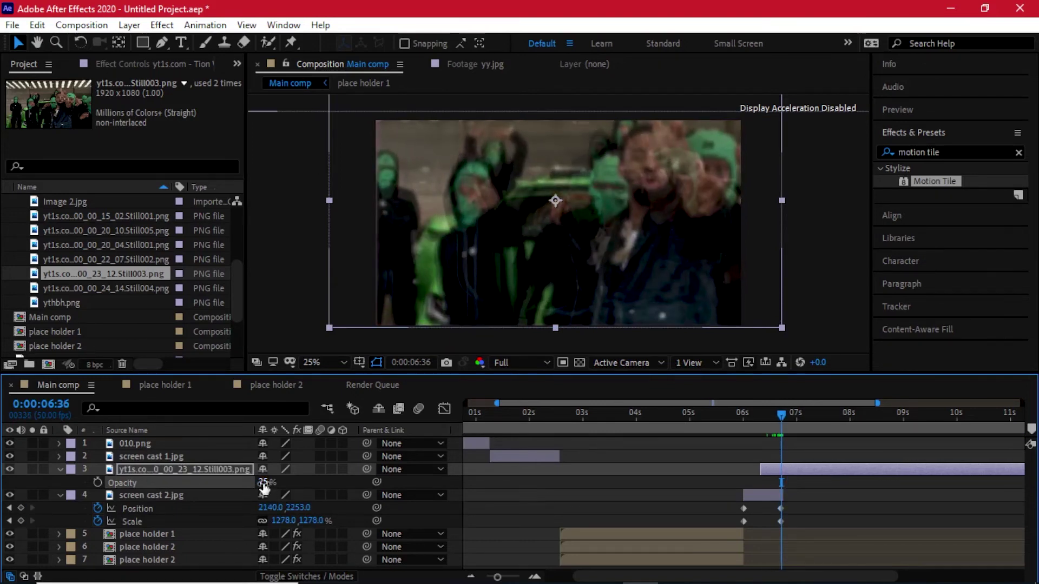
left_click_drag(264, 481, 275, 477)
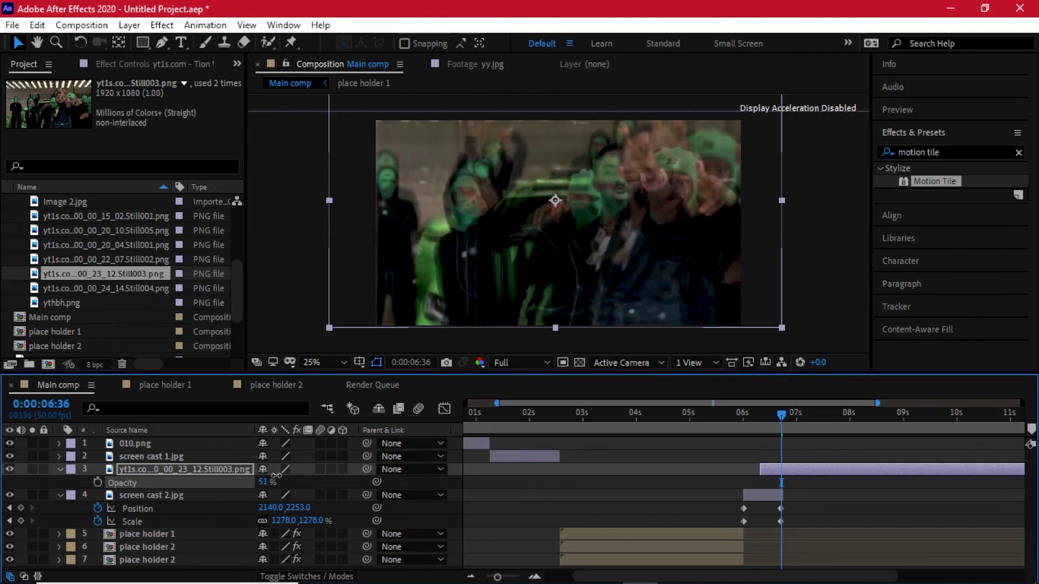
left_click_drag(550, 315, 618, 294)
Restore the Still003.png layer's Opacity to 100% and move the layer back to start where screen cast 2.jpg ends.
left_click(262, 482)
type("100")
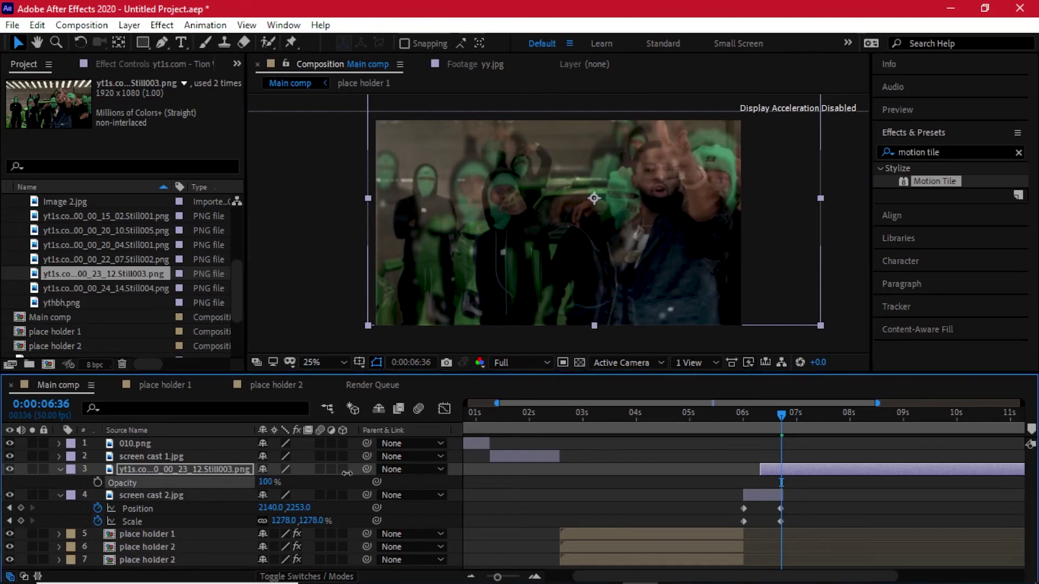
key("Return")
left_click_drag(787, 468, 799, 467)
left_click_drag(765, 419, 783, 419)
Animate the Still003.png layer's Scale from 124% at 0:00:06:38, placing a second keyframe with a changed Scale at about 0:00:07:23.
key("s")
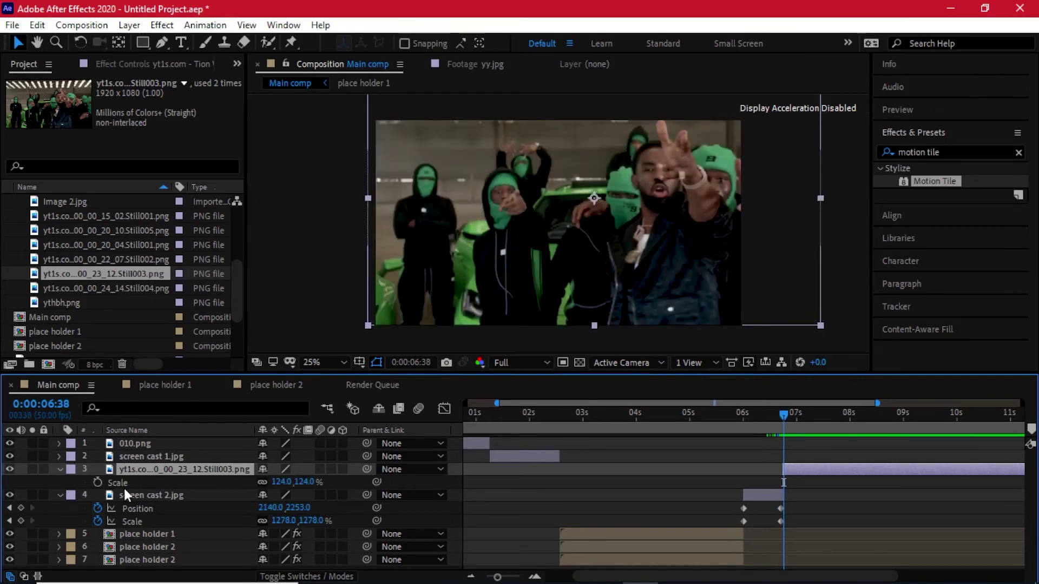
left_click(98, 482)
left_click(788, 423)
left_click_drag(787, 423, 811, 423)
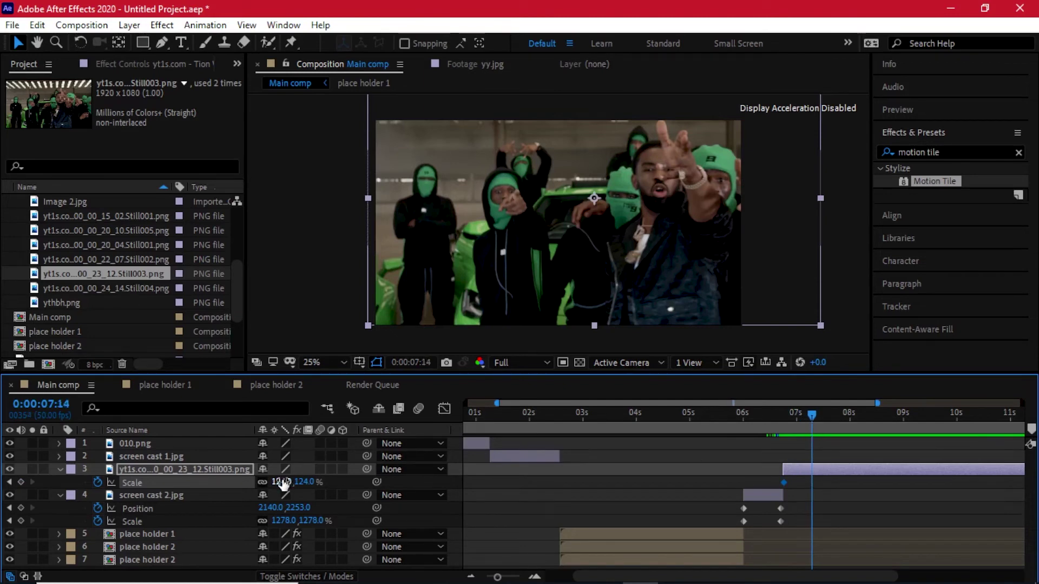
left_click_drag(282, 483, 289, 476)
left_click_drag(811, 482, 821, 478)
Set the preview resolution to Third and play the zoom-in transition from 0:00:05:32.
left_click_drag(728, 418, 724, 417)
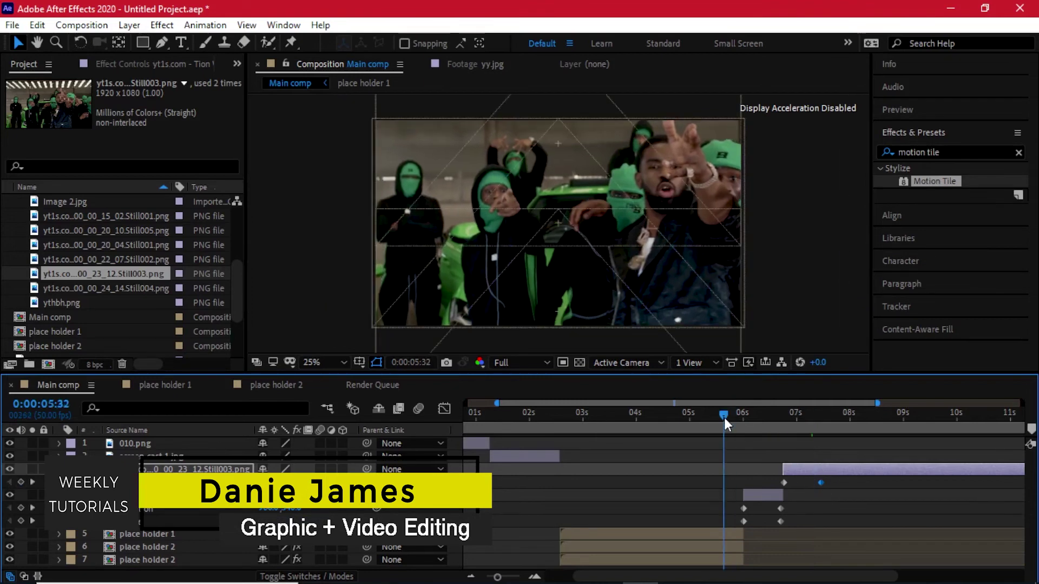
left_click(524, 366)
left_click(523, 428)
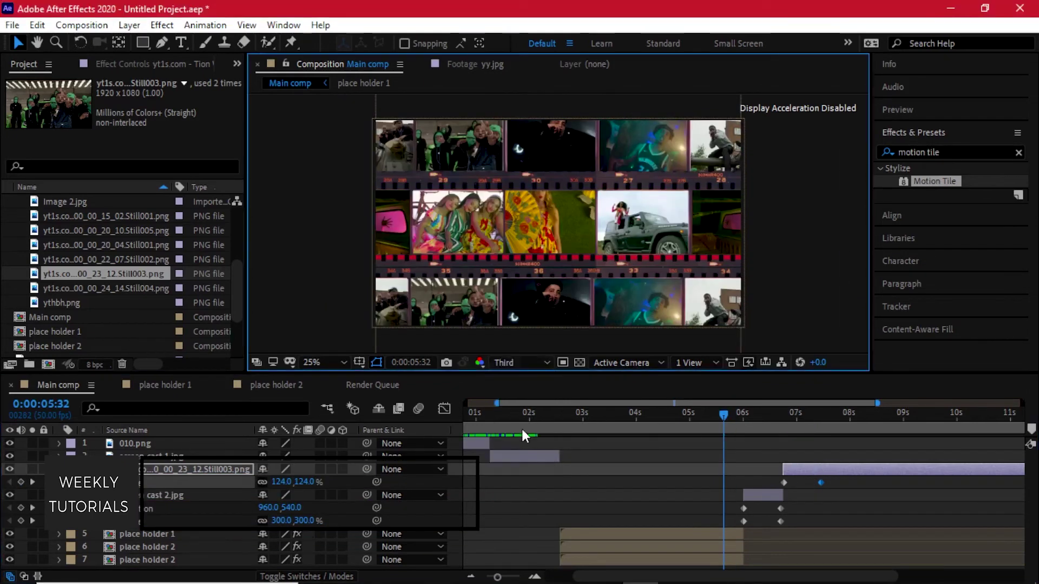
key("space")
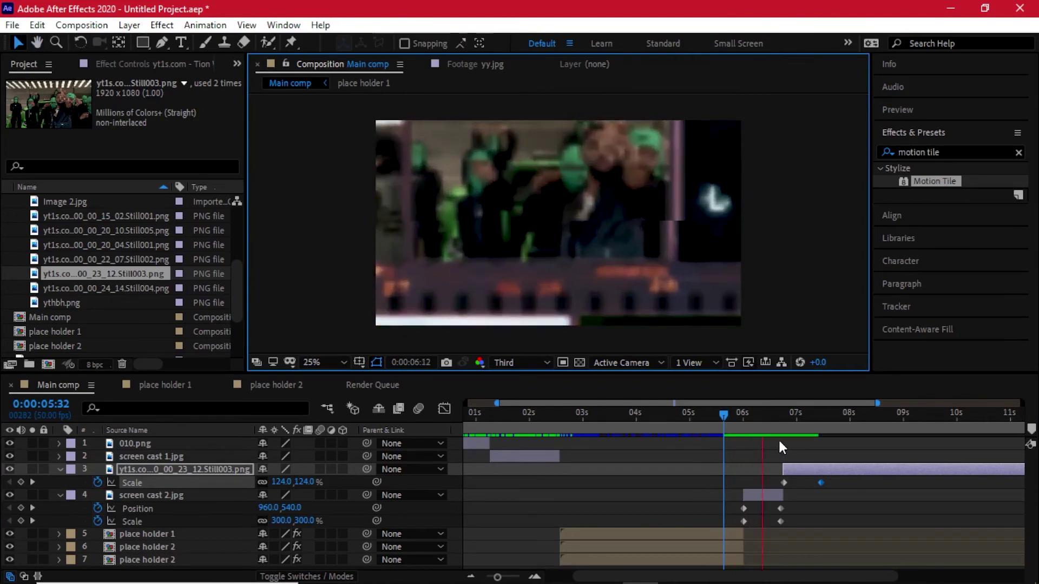
left_click(781, 416)
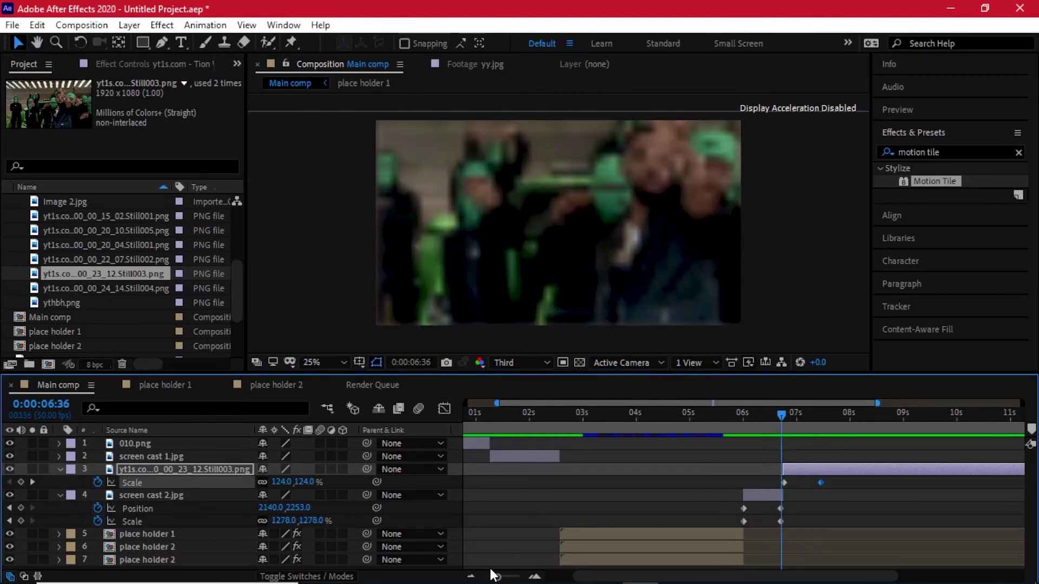
Move screen cast 2.jpg's final Position and Scale keyframes to 0:00:06:38 and shift the Still003.png layer to start at that layer's end.
left_click_drag(493, 576, 515, 576)
left_click_drag(717, 505, 755, 508)
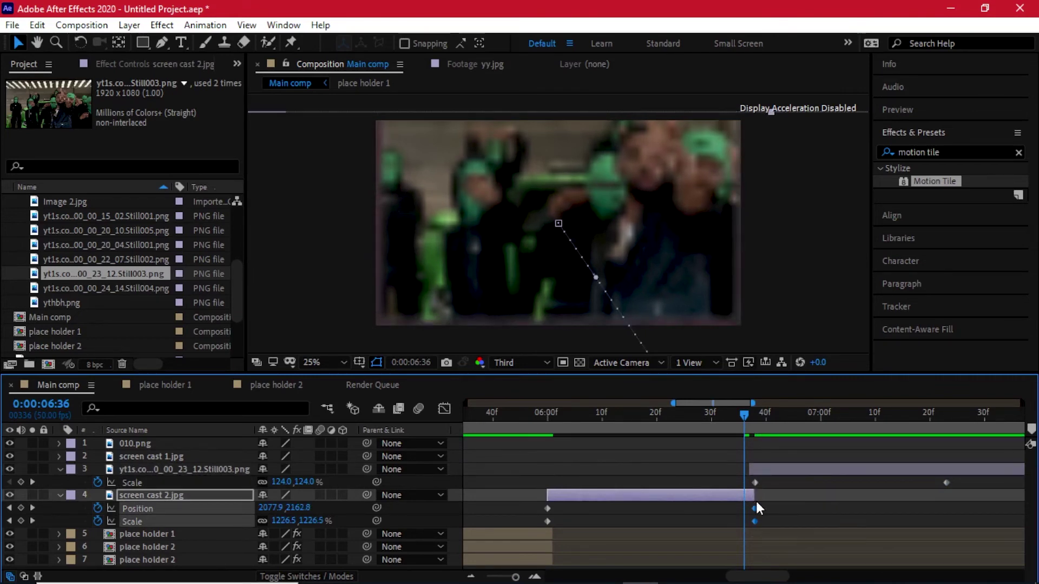
mouse_move(754, 508)
left_click(763, 478)
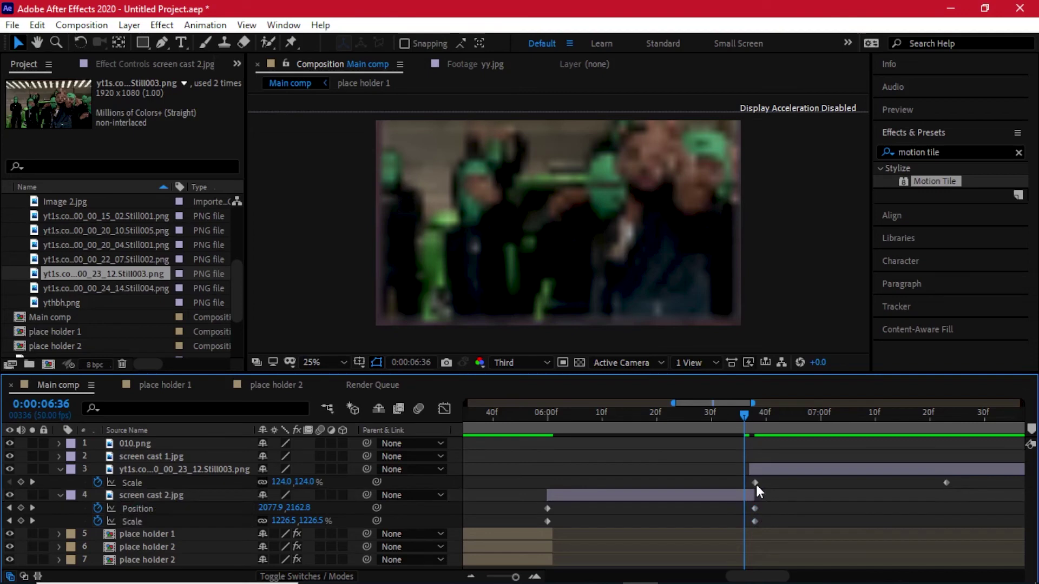
left_click(755, 466)
left_click_drag(762, 473, 766, 475)
left_click_drag(738, 428, 908, 414)
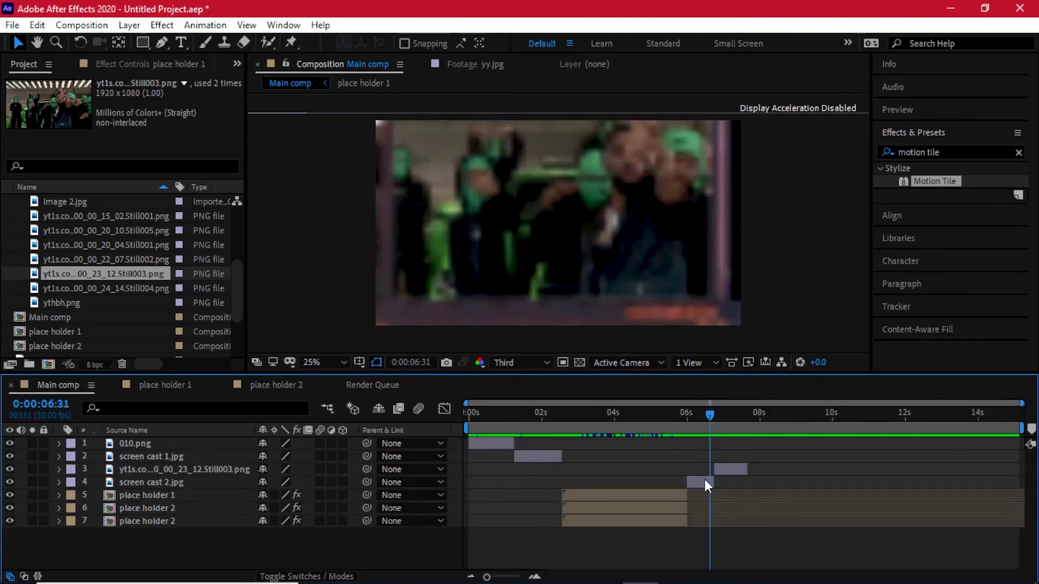
Apply Easy Ease to the Scale keyframes of the Still003.png and screen cast 2.jpg layers.
left_click(704, 479)
key("s")
left_click_drag(729, 490, 681, 496)
right_click(688, 508)
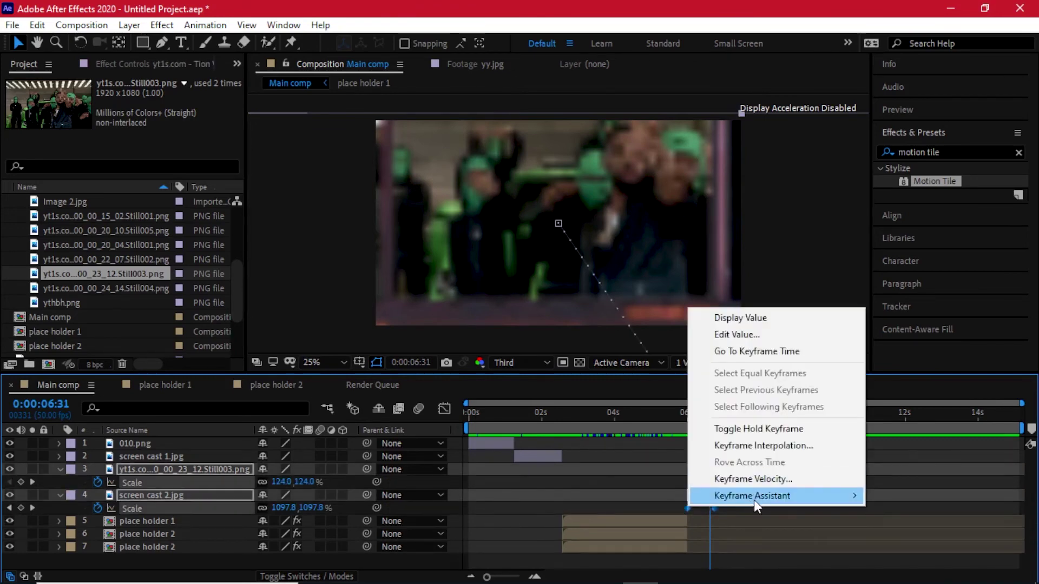
mouse_move(754, 498)
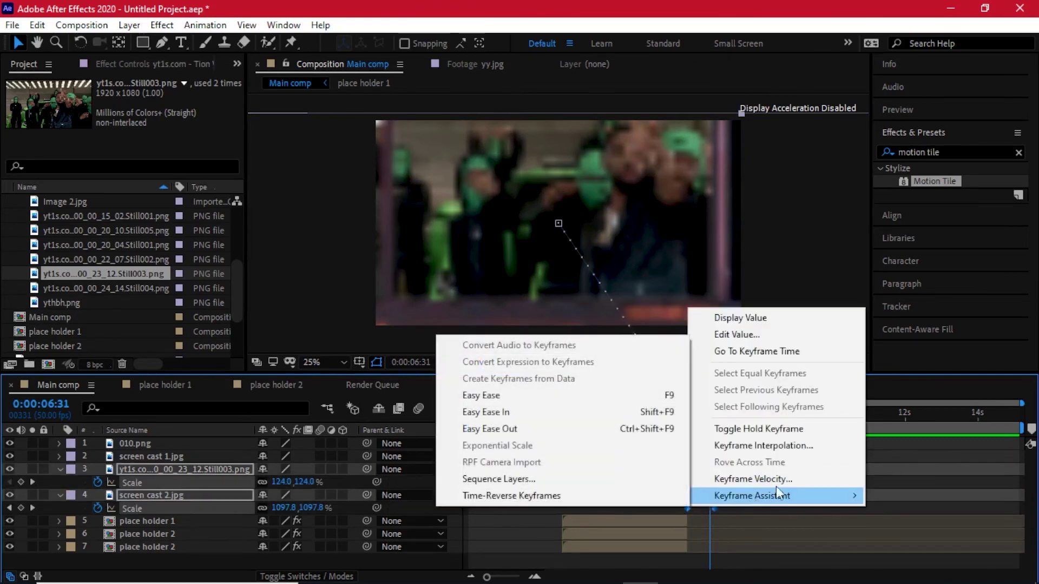
left_click(582, 396)
Reveal the Scale keyframes of 010.png and screen cast 1.jpg and select those of 010.png.
left_click(209, 446)
left_click(160, 456, "shift")
key("s")
left_click_drag(521, 454, 465, 463)
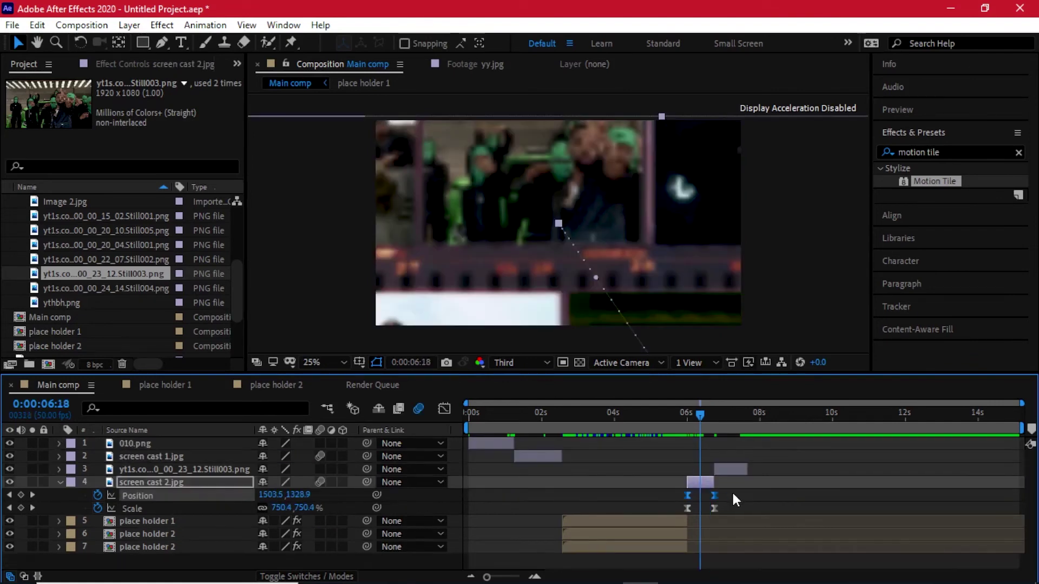
Apply Easy Ease to screen cast 2.jpg's Position keyframes and check its Position and Scale keyframes.
left_click_drag(733, 492, 684, 503)
key("F9")
left_click(137, 508)
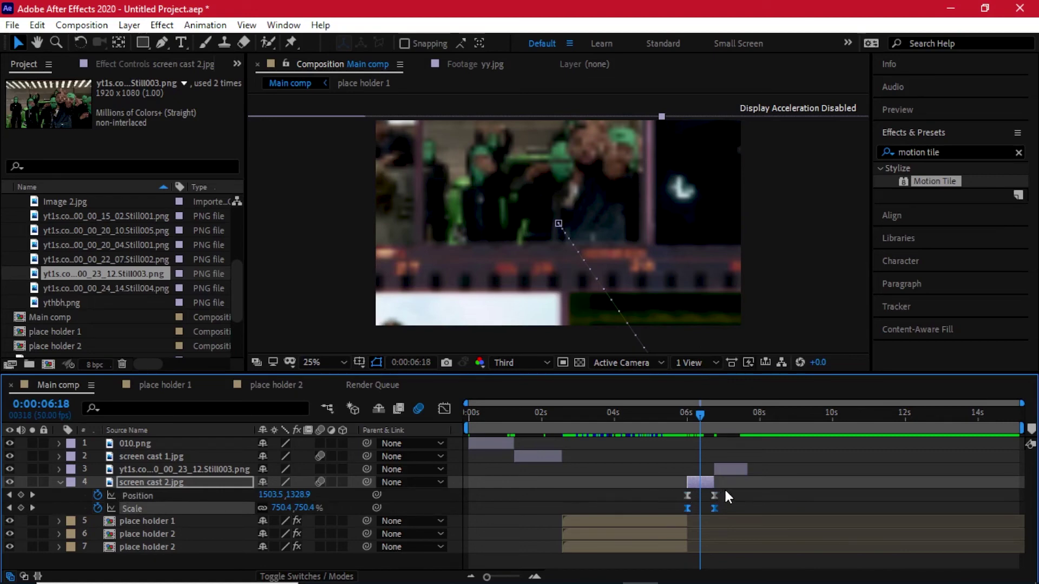
left_click_drag(735, 490, 686, 496)
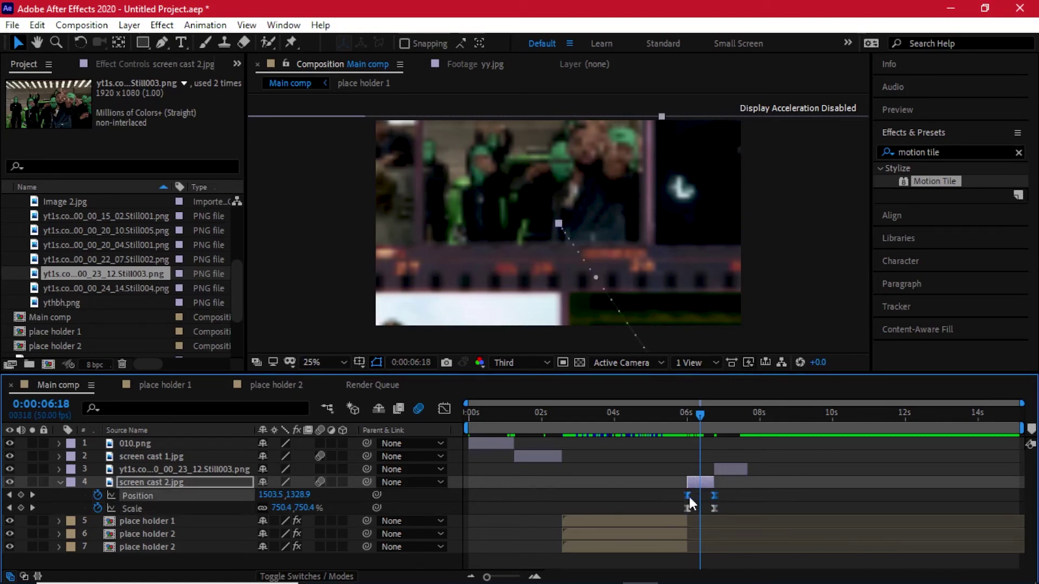
left_click(750, 492)
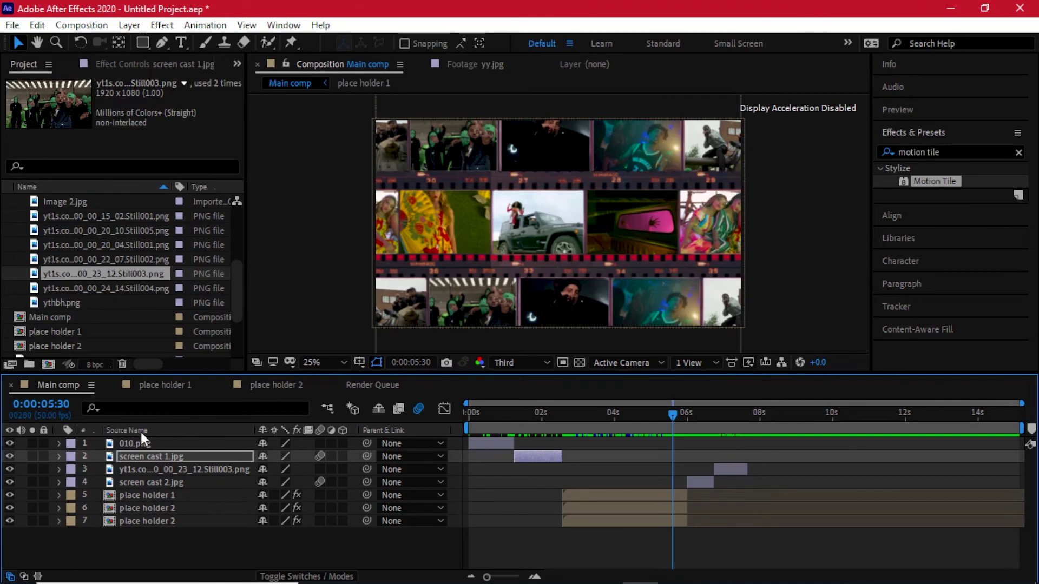
Pre-compose the 010.png and screen cast 1.jpg layers together.
left_click(141, 443)
left_click(154, 480)
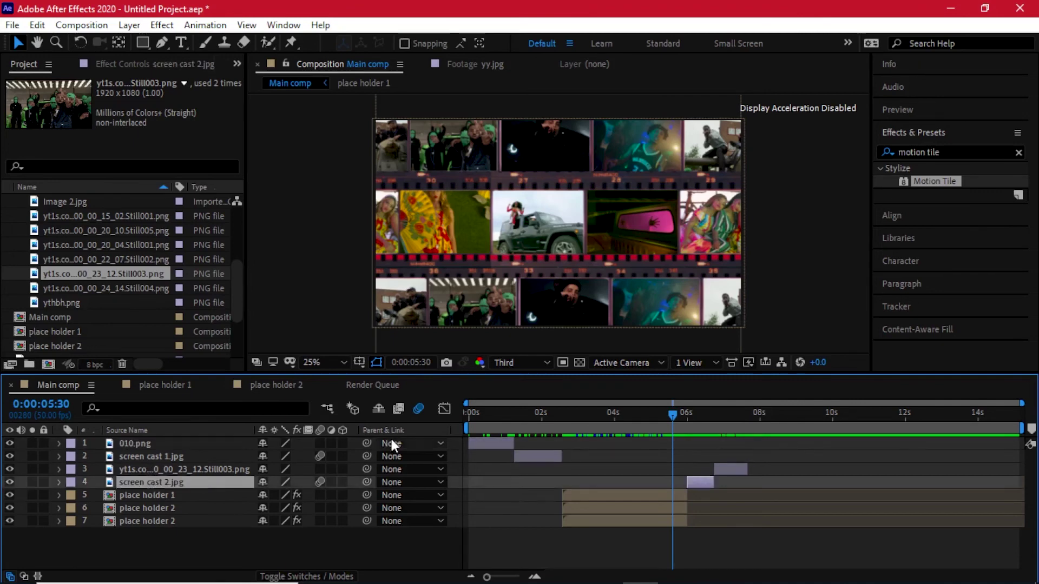
left_click(178, 456)
left_click(509, 420)
left_click_drag(510, 420, 518, 418)
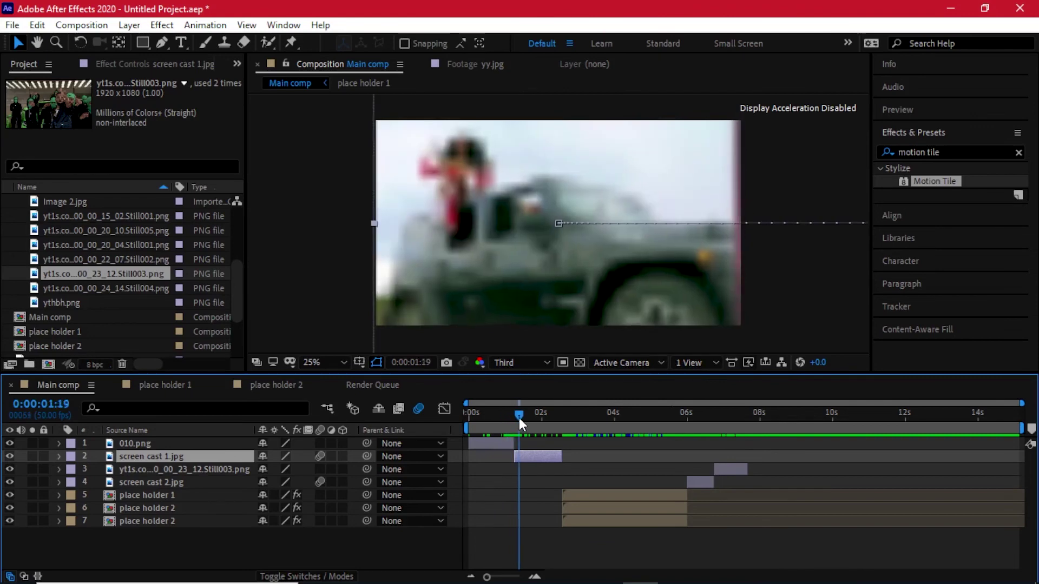
left_click(497, 445, "shift")
right_click(528, 457)
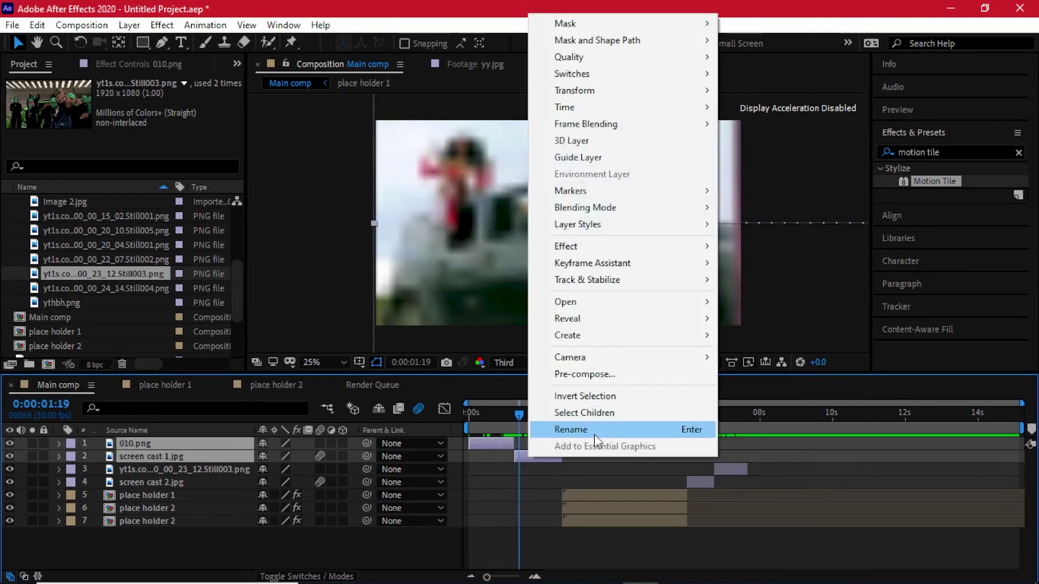
left_click(599, 375)
key("Return")
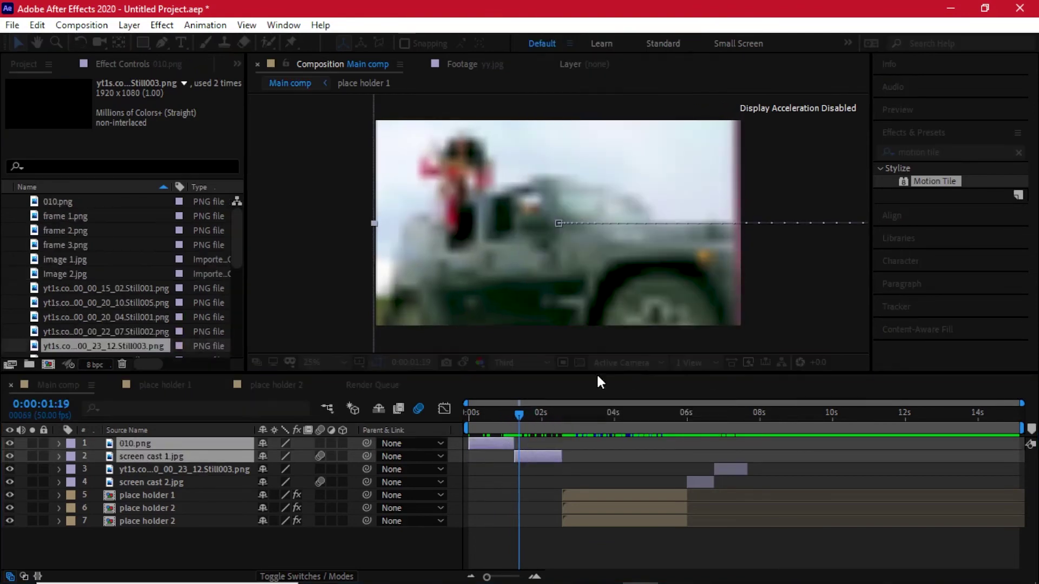
Pre-compose the Still003.png and screen cast 2.jpg layers together, moving all attributes and matching the duration to the selected layers.
left_click(728, 455)
left_click(702, 469, "shift")
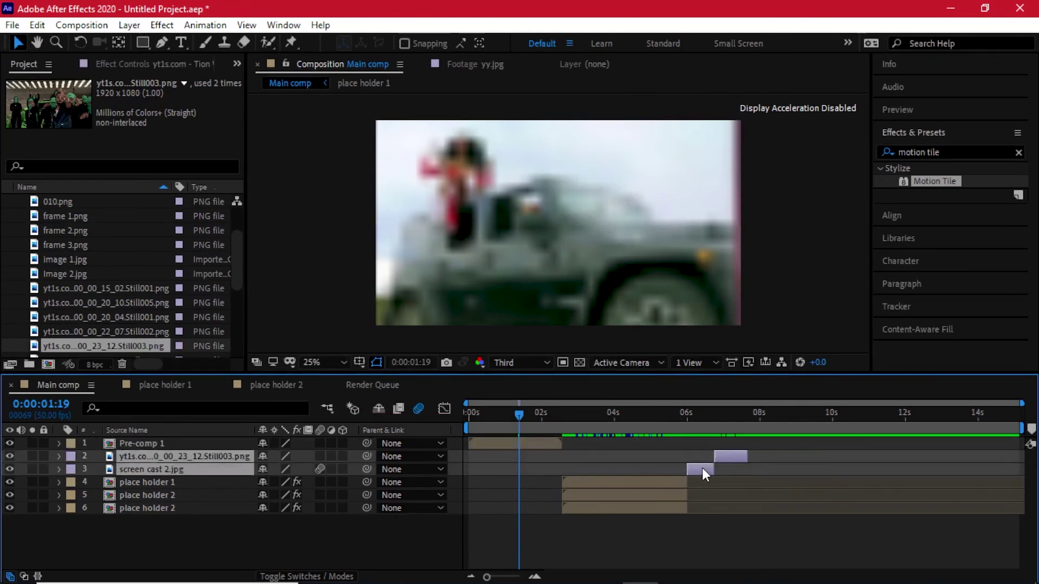
right_click(702, 467)
left_click(758, 384)
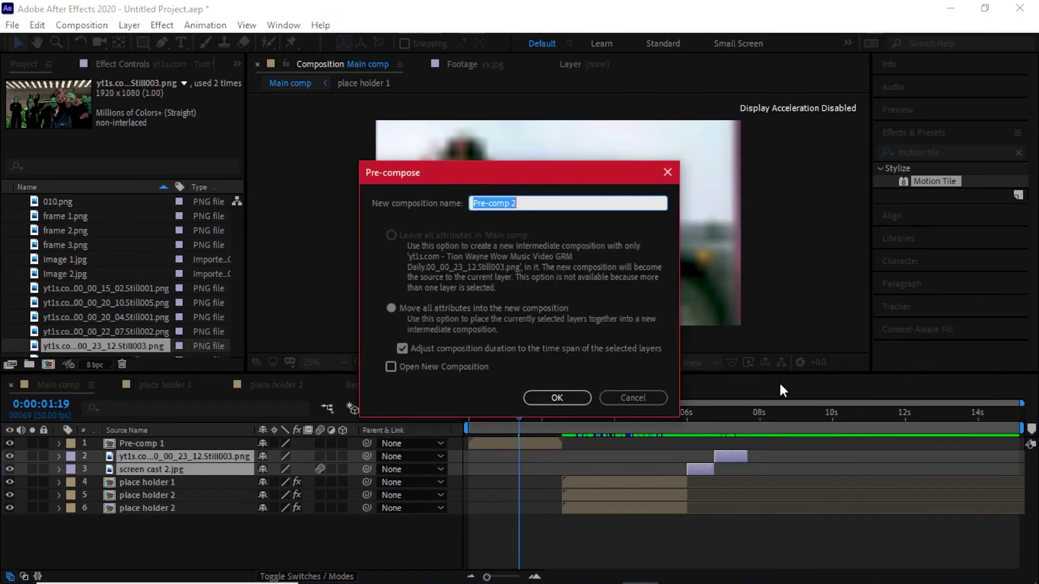
left_click(572, 399)
Find the Brightness & Contrast effect and apply it to Pre-comp 1.
left_click_drag(507, 420, 514, 420)
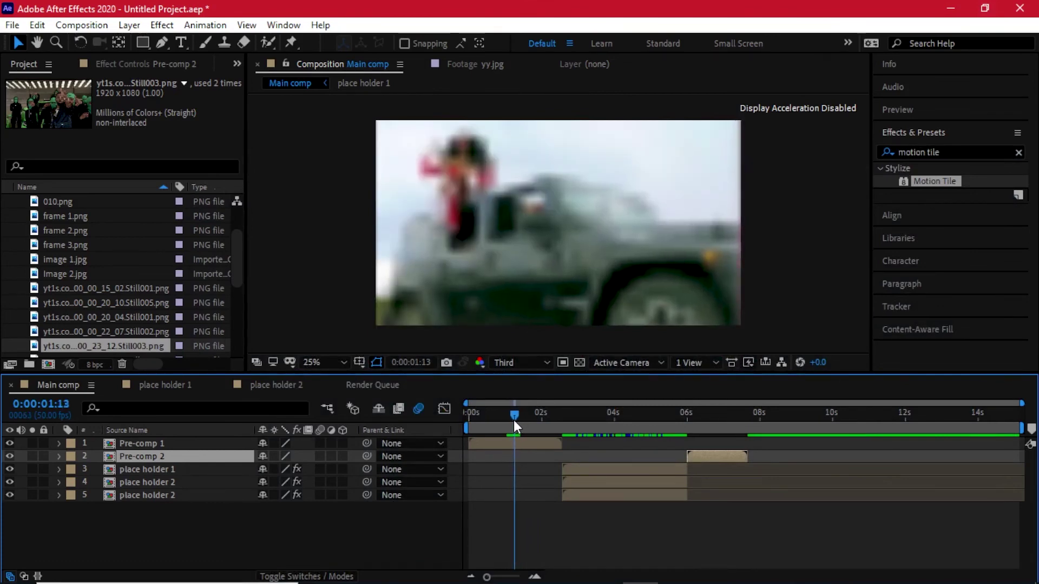
key("ctrl+5")
type("bright")
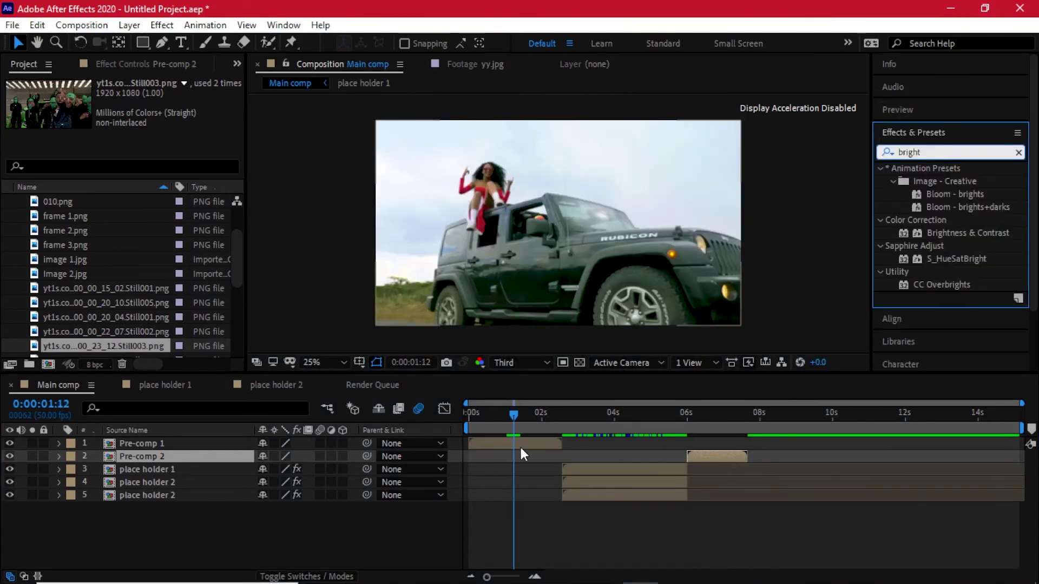
type("ness")
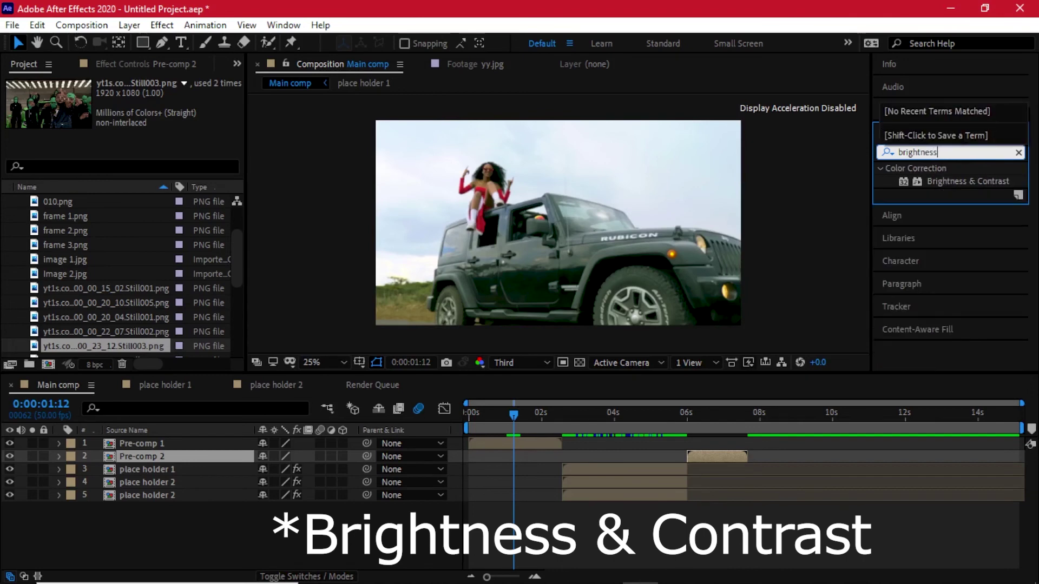
left_click_drag(968, 182, 200, 446)
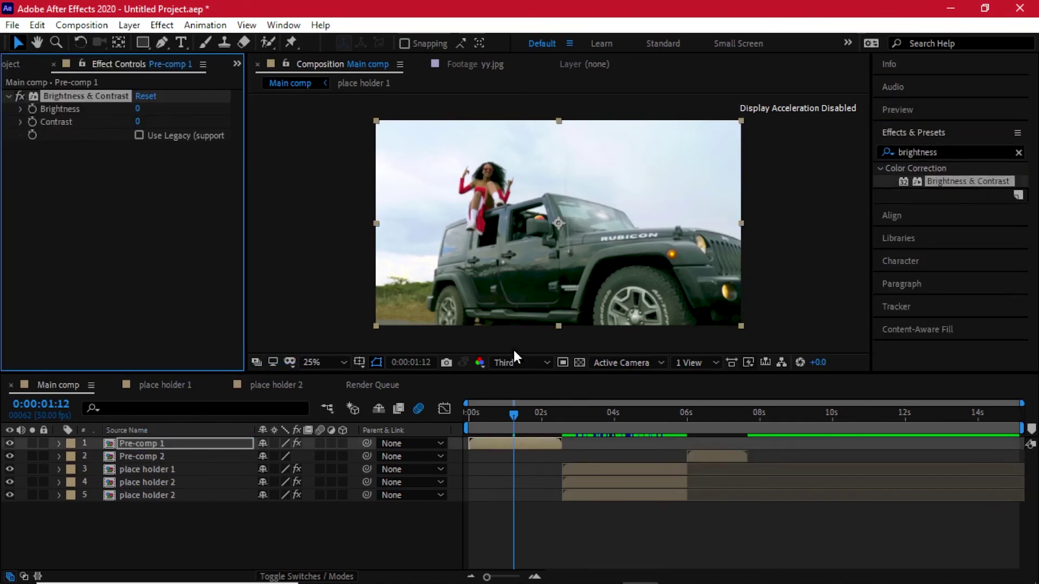
Keyframe Pre-comp 1's Brightness at 148 at 0:00:01:13 and at 0 at 0:00:00:40.
left_click_drag(514, 420, 515, 420)
left_click_drag(140, 114, 367, 101)
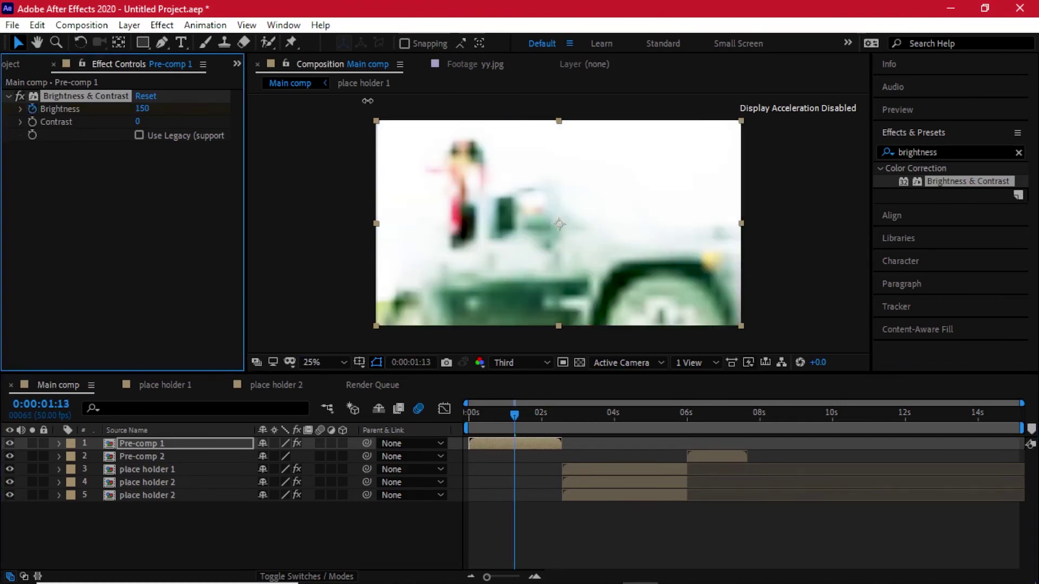
left_click_drag(515, 417, 498, 418)
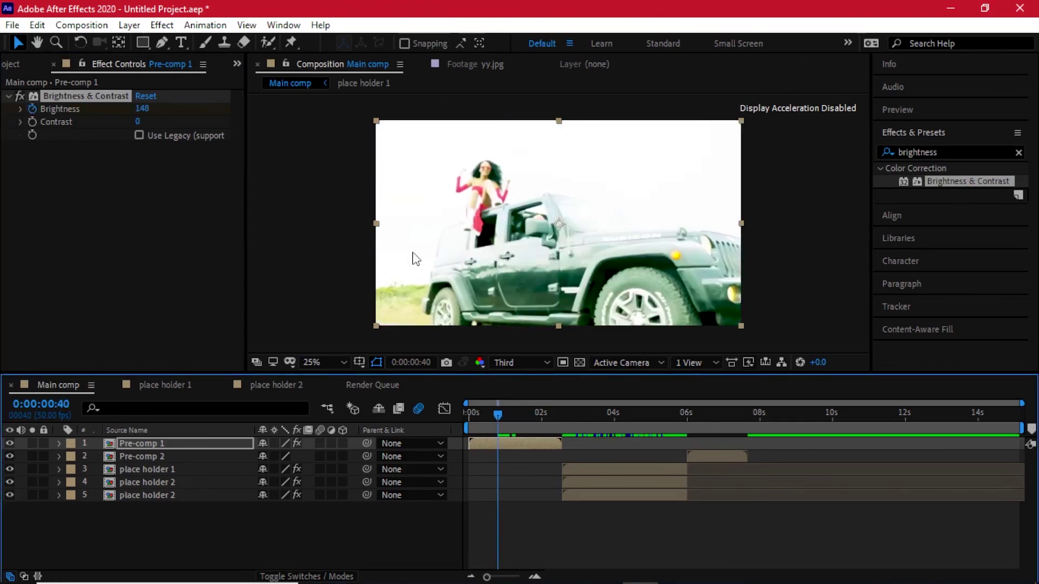
left_click(139, 110)
type("0")
Set Pre-comp 1's Brightness to 0 at 0:00:01:26 to end the flash.
left_click_drag(497, 418, 523, 424)
key("ctrl+z")
left_click(142, 108)
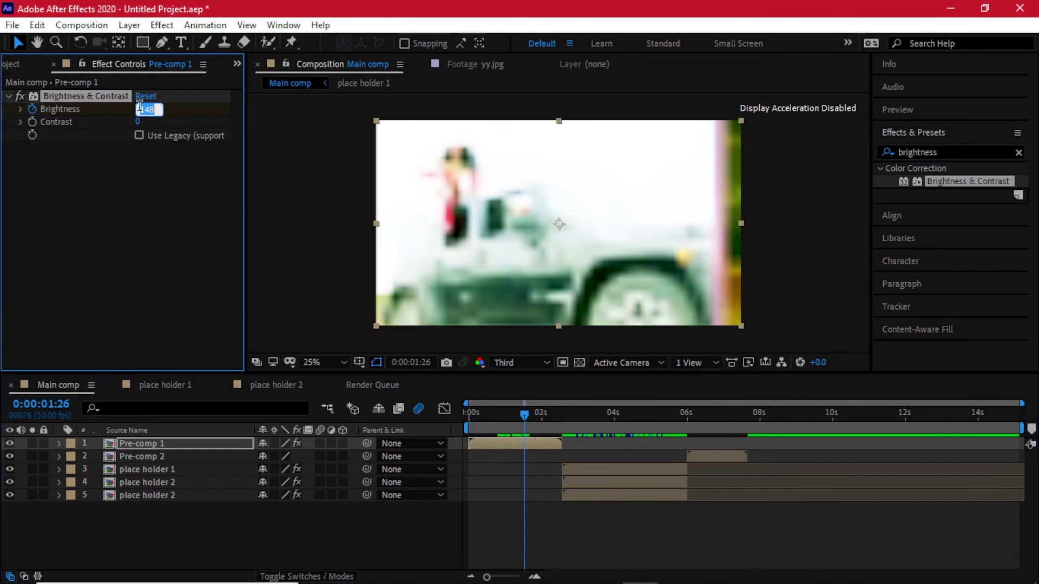
type("0")
key("Return")
Reveal Pre-comp 1's Brightness keyframes, move the first one to about 0:00:01:00, and go to the start of Pre-comp 2.
left_click(158, 443)
key("u")
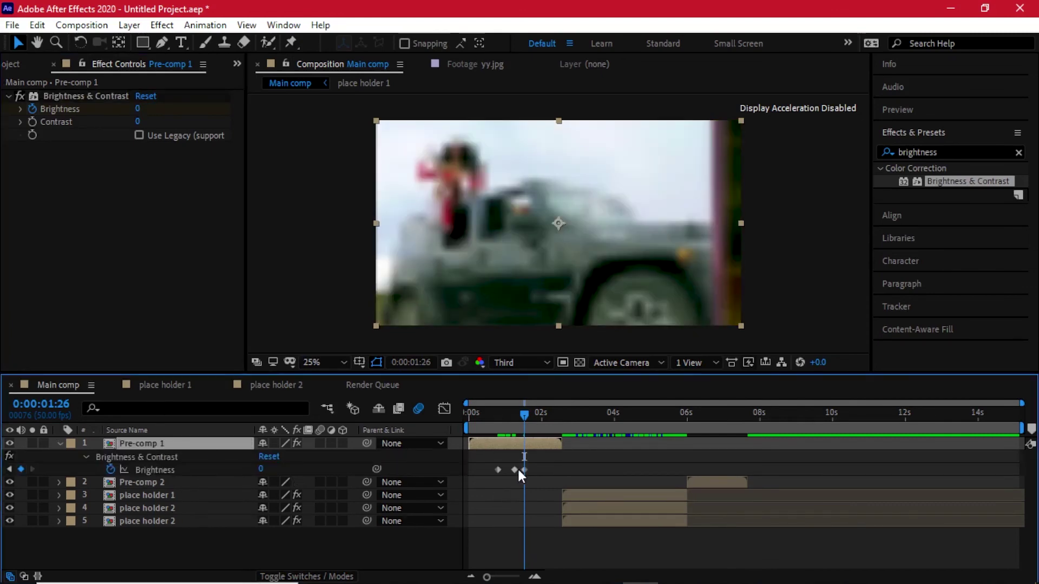
left_click_drag(497, 469, 504, 469)
left_click_drag(480, 425, 697, 464)
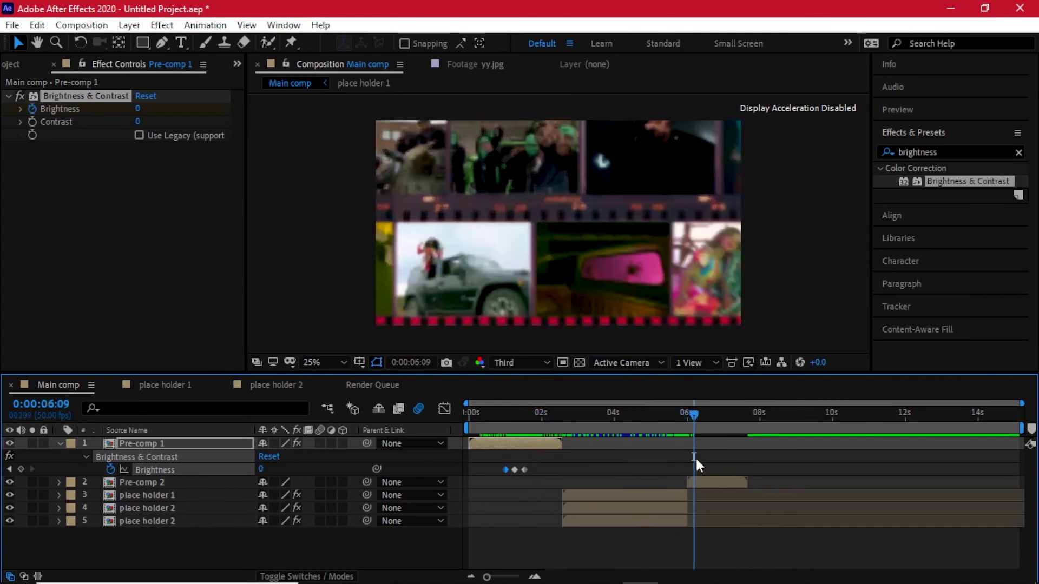
Apply the Brightness & Contrast effect to Pre-comp 2 and keyframe its Brightness at 150 just after 0:00:06:32.
left_click(709, 482)
left_click_drag(963, 184, 724, 482)
left_click(712, 416)
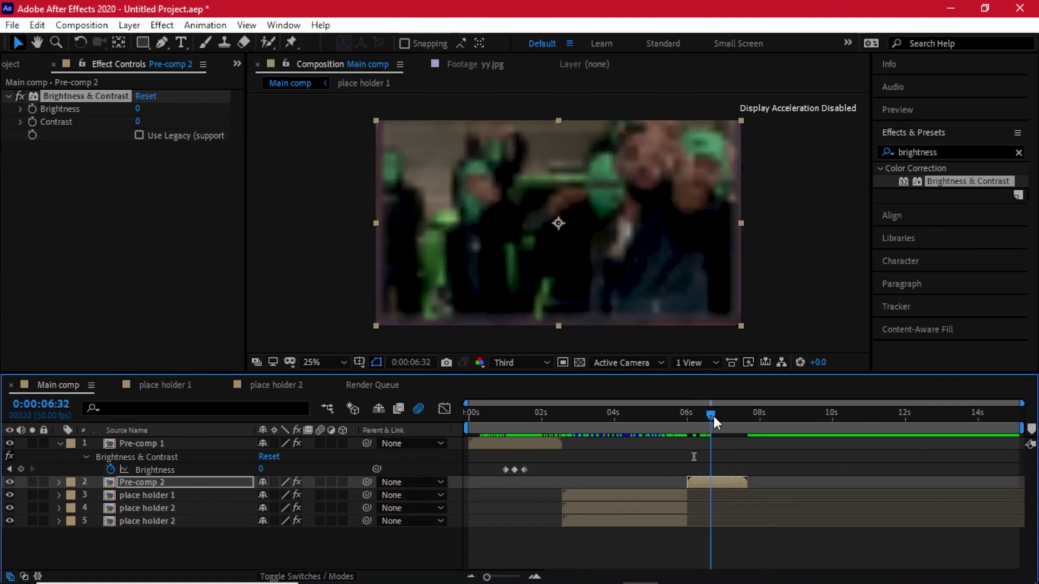
left_click_drag(713, 417, 716, 416)
left_click(32, 109)
left_click(139, 110)
type("50")
key("Return")
Keyframe Pre-comp 2's Brightness at 0 on both sides of the flash, at 0:00:06:31 and 0:00:06:44.
left_click(708, 412)
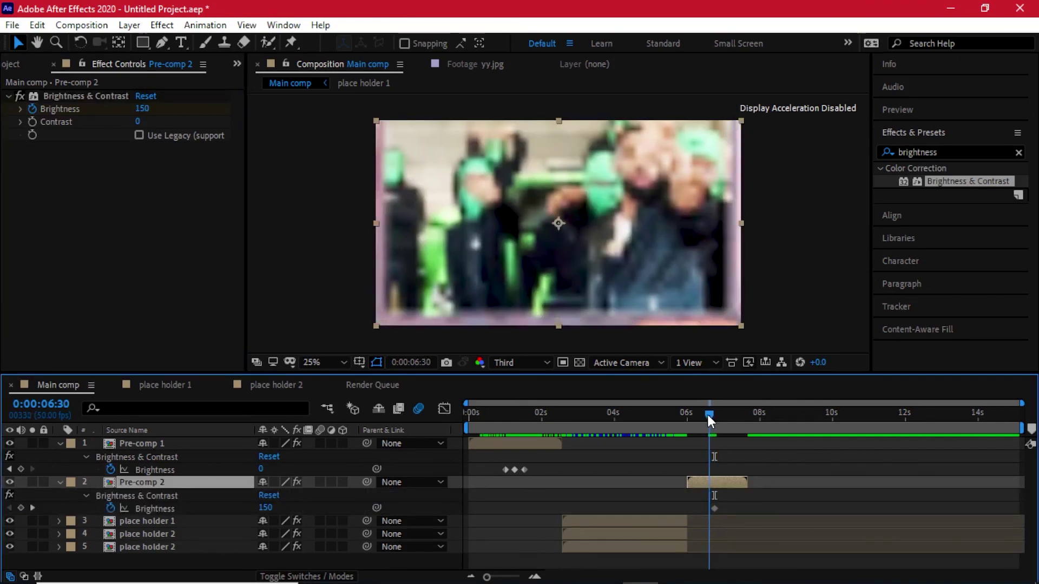
left_click(141, 108)
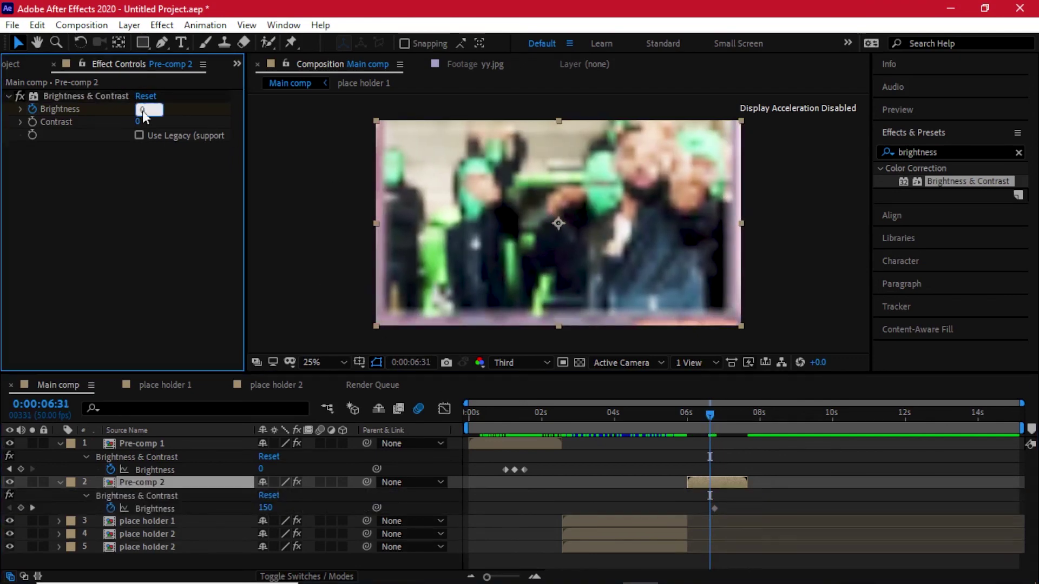
type("0")
key("Return")
left_click_drag(706, 417, 719, 417)
left_click(138, 108)
type("0")
key("Return")
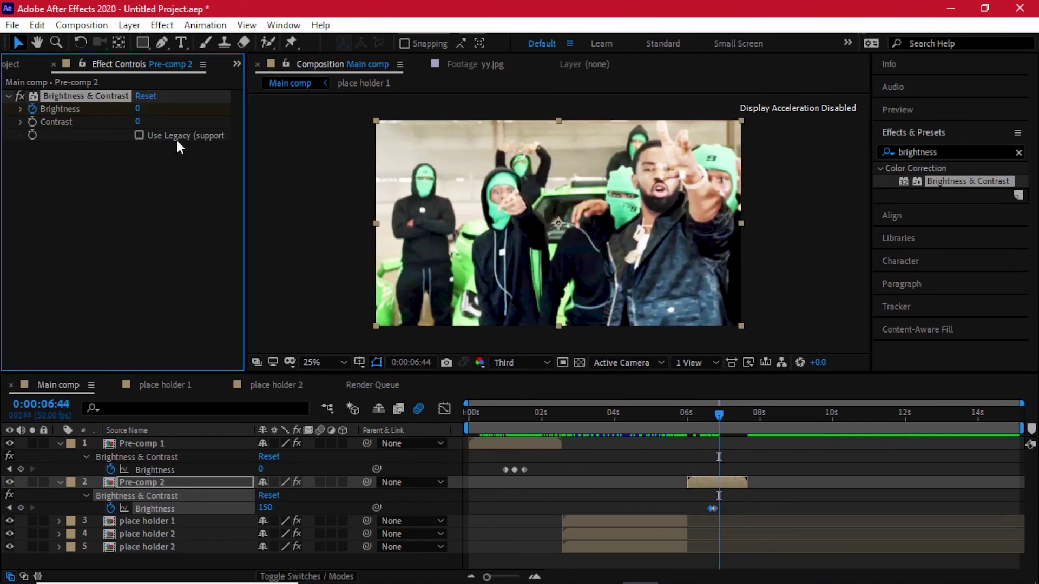
Move Pre-comp 2's last Brightness keyframe slightly later and scrub through the composition to check the flashes.
left_click(712, 510)
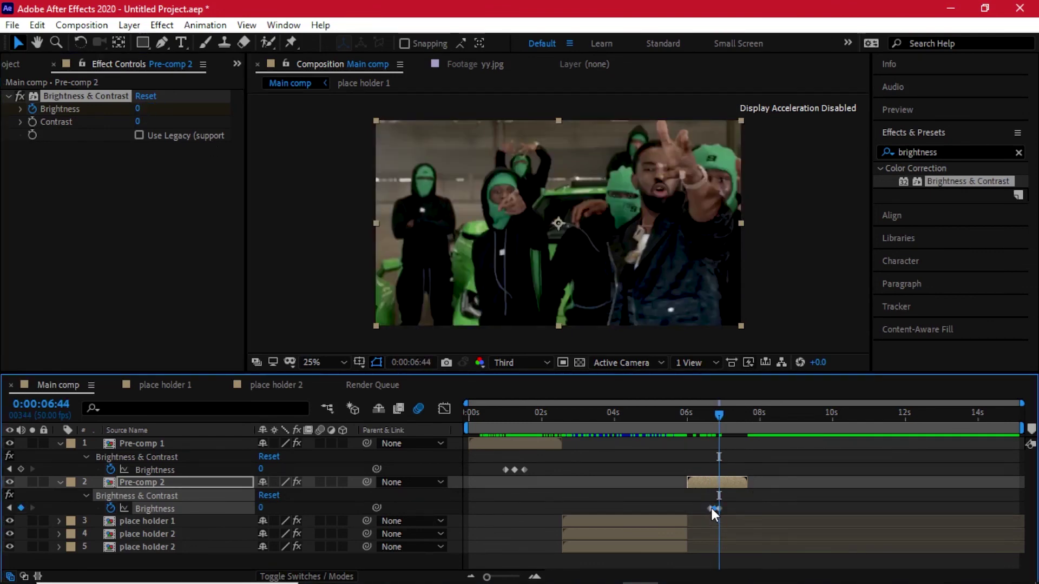
left_click_drag(487, 577, 496, 577)
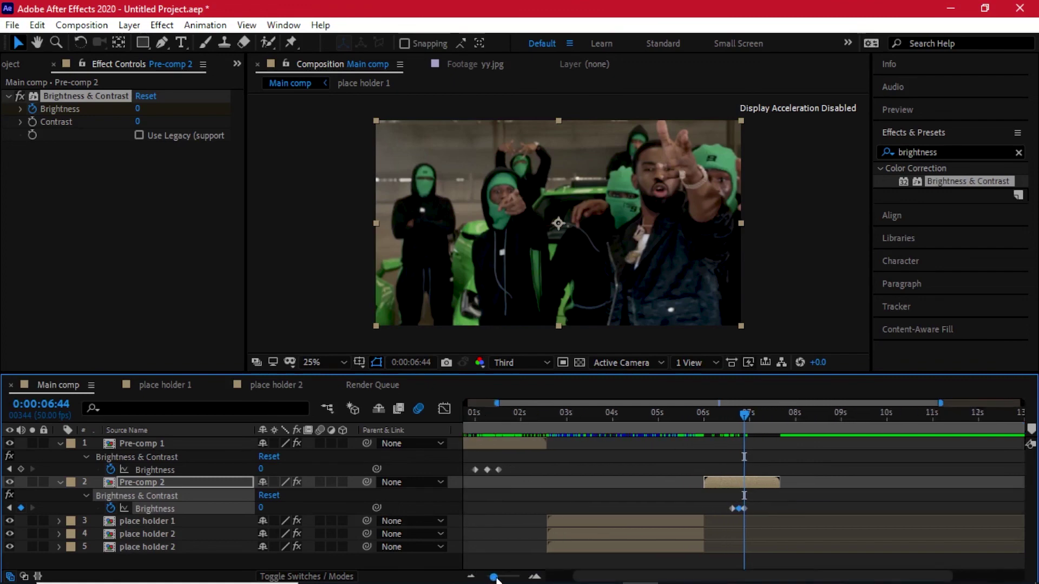
left_click_drag(728, 508, 748, 508)
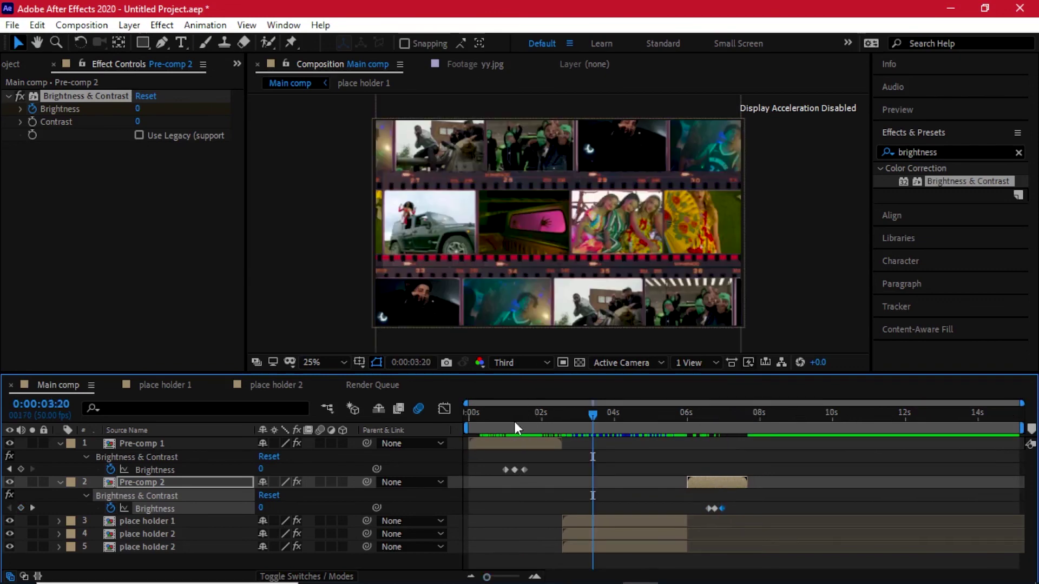
left_click_drag(514, 421, 697, 410)
left_click_drag(705, 414, 738, 415)
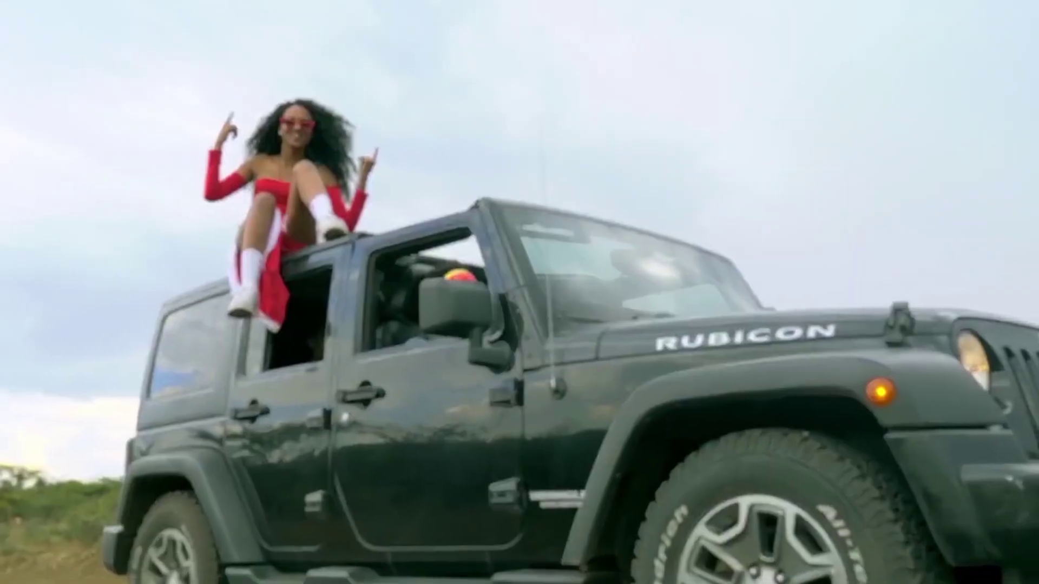